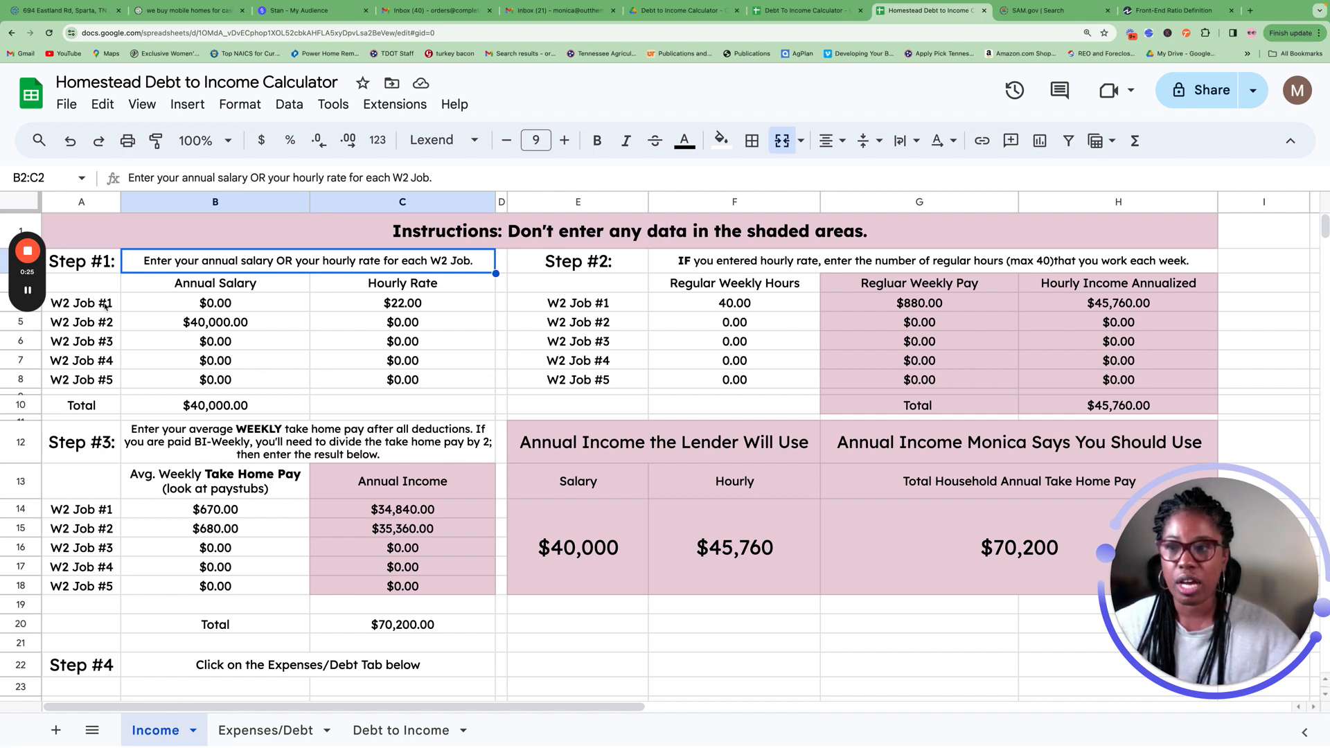
Step: Review the Income sheet's instructions and the salary, hourly rate, regular weekly hours and weekly take-home pay entries for each W2 job
click(423, 308)
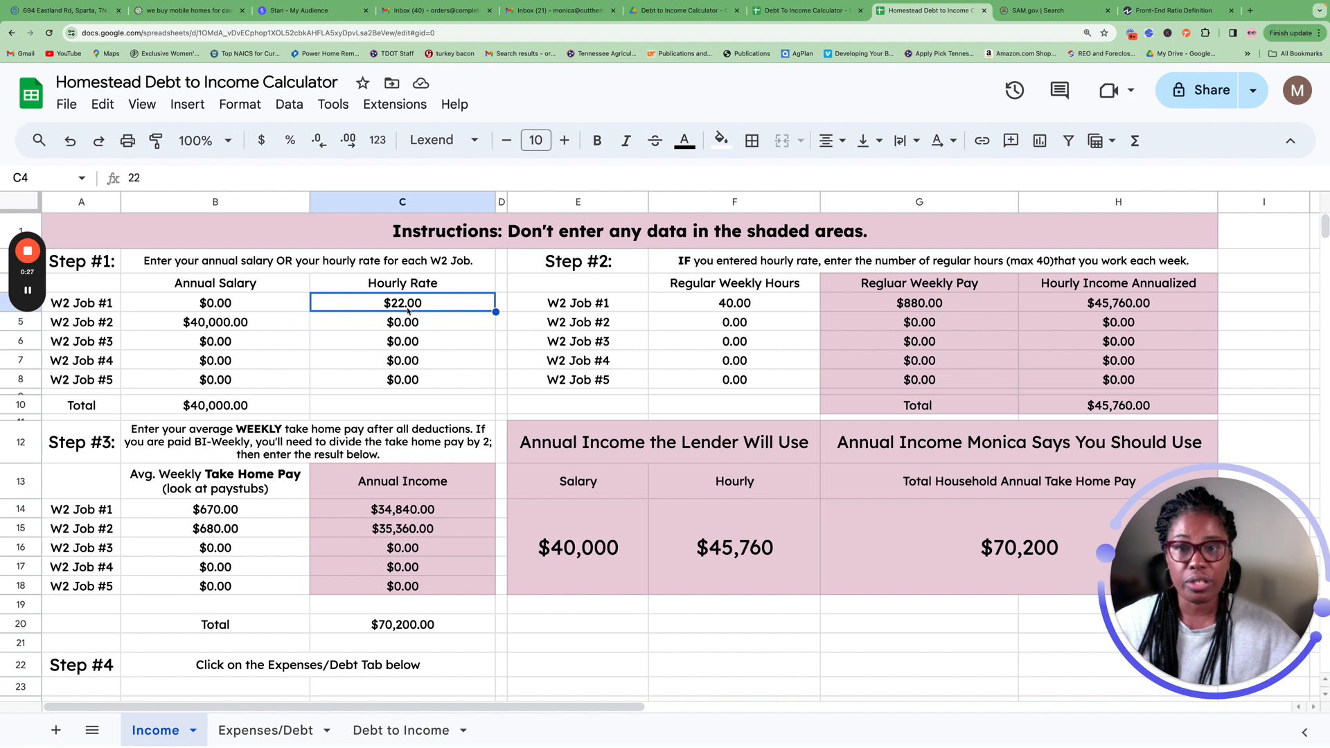
click(239, 325)
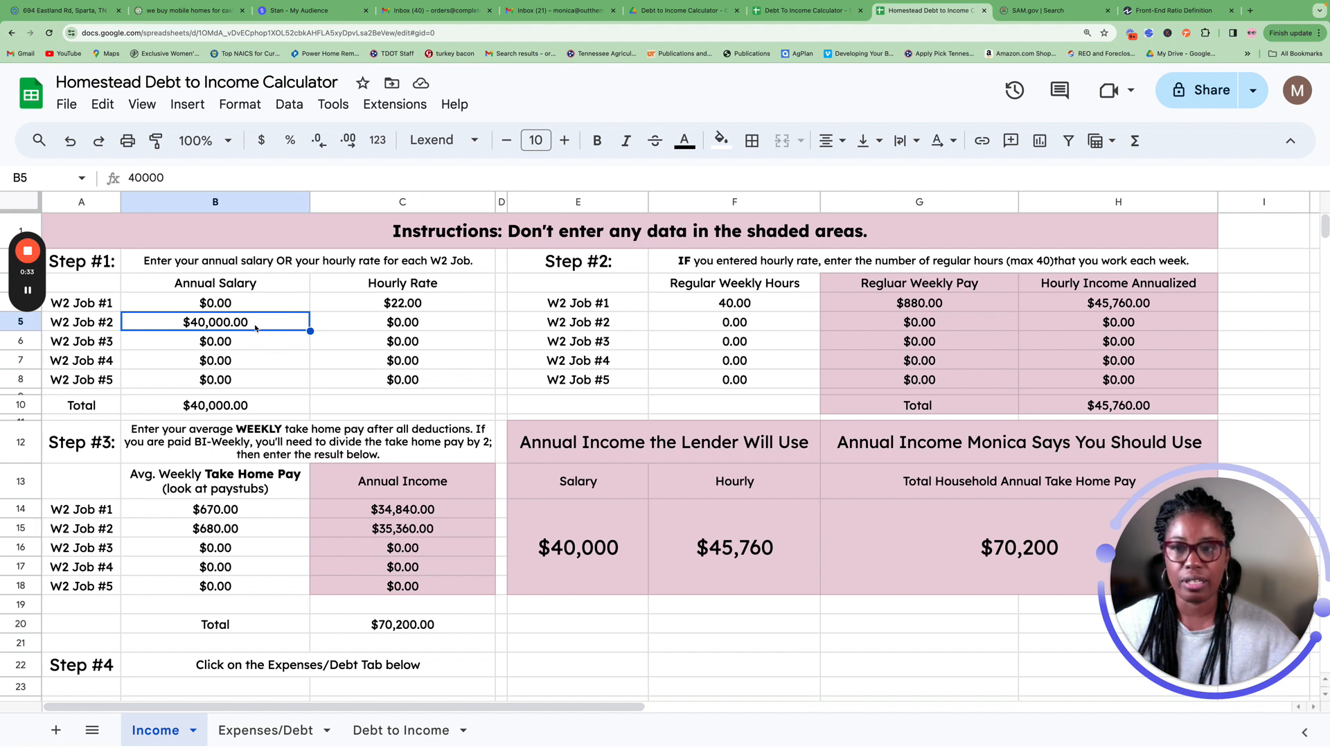
click(589, 263)
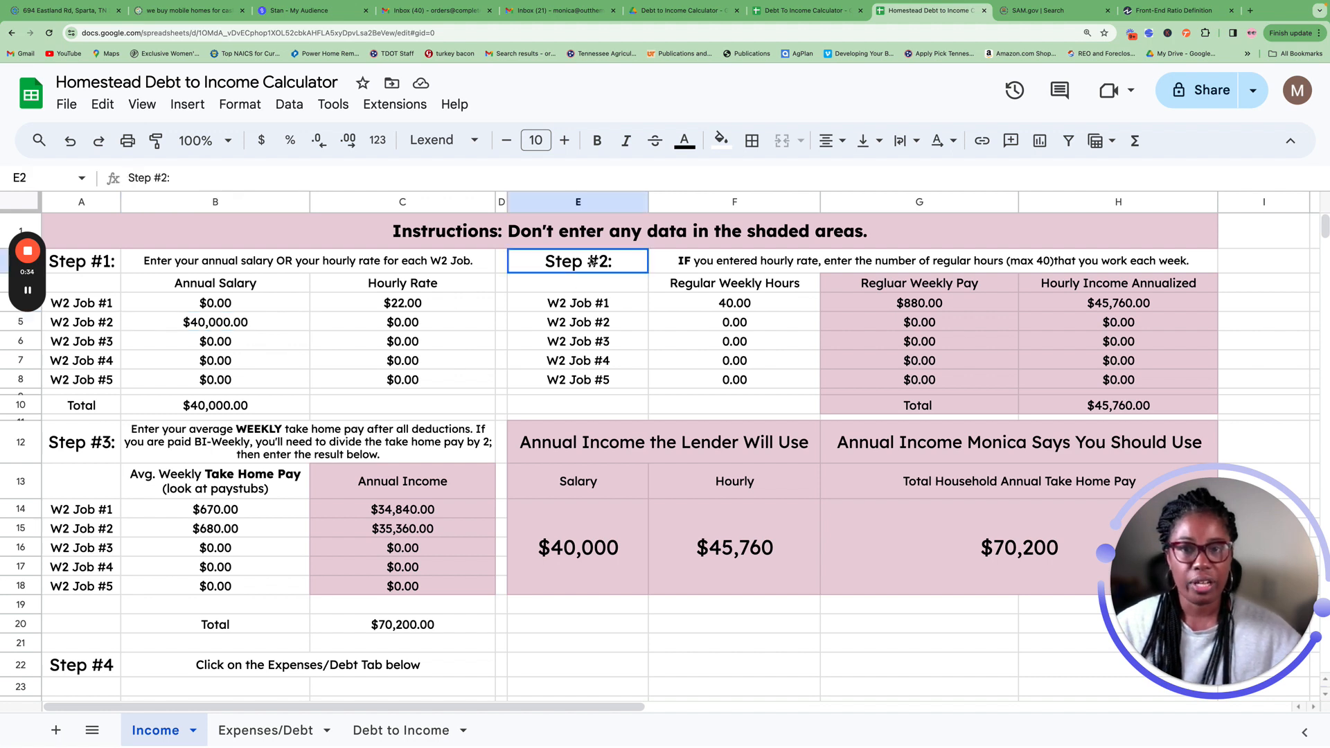
click(712, 268)
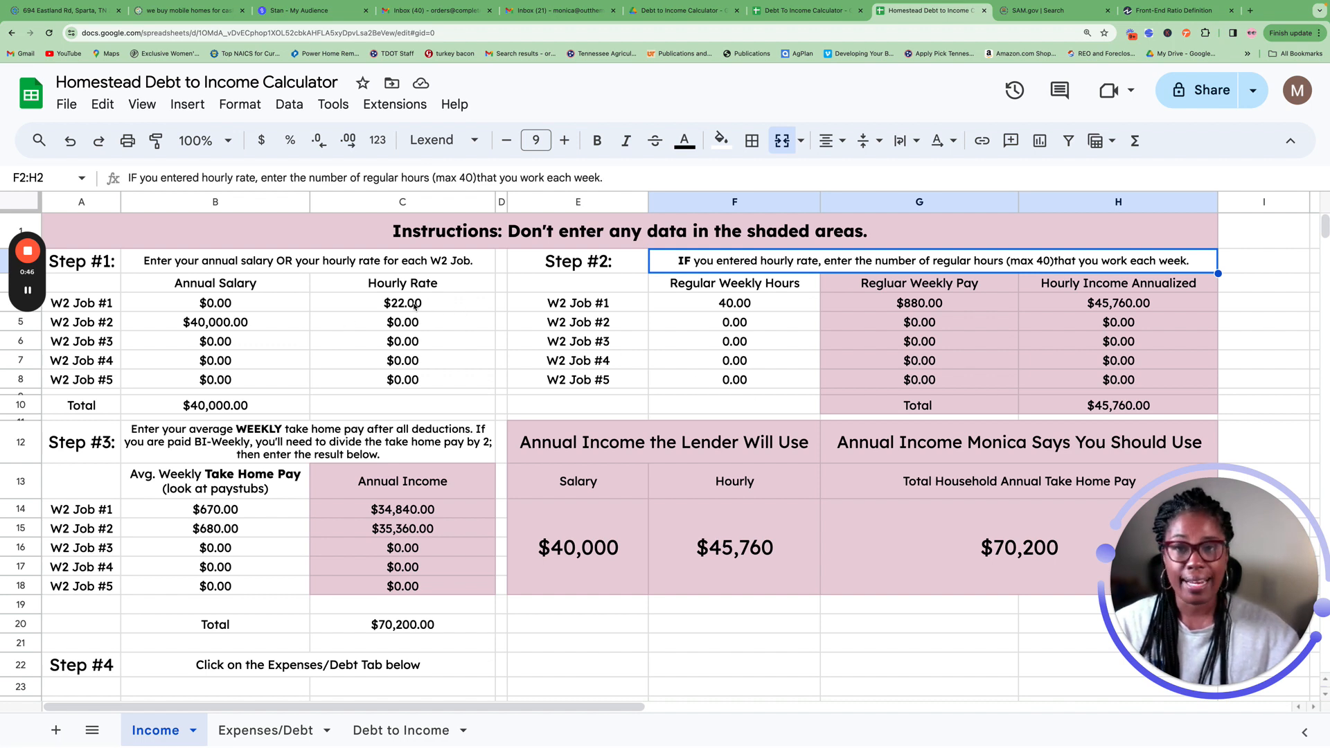
click(712, 306)
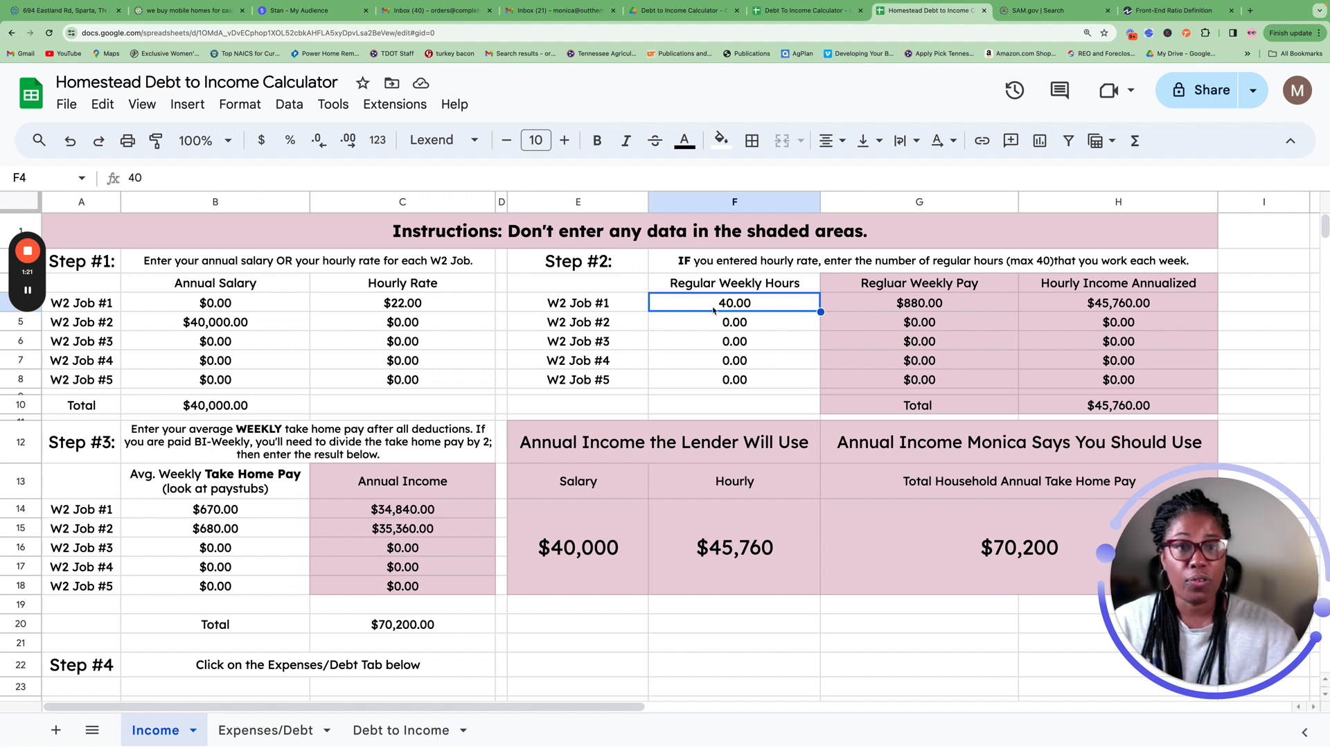
drag(967, 292, 1097, 408)
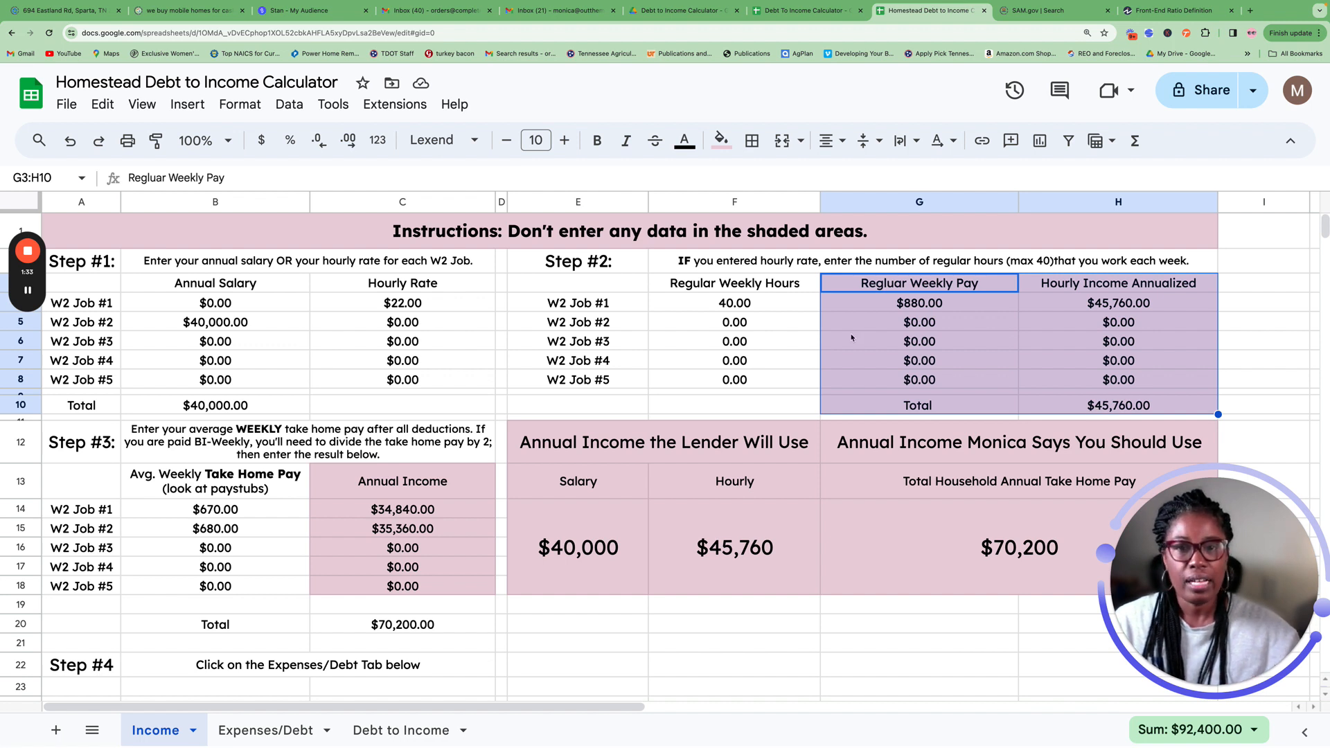
click(733, 309)
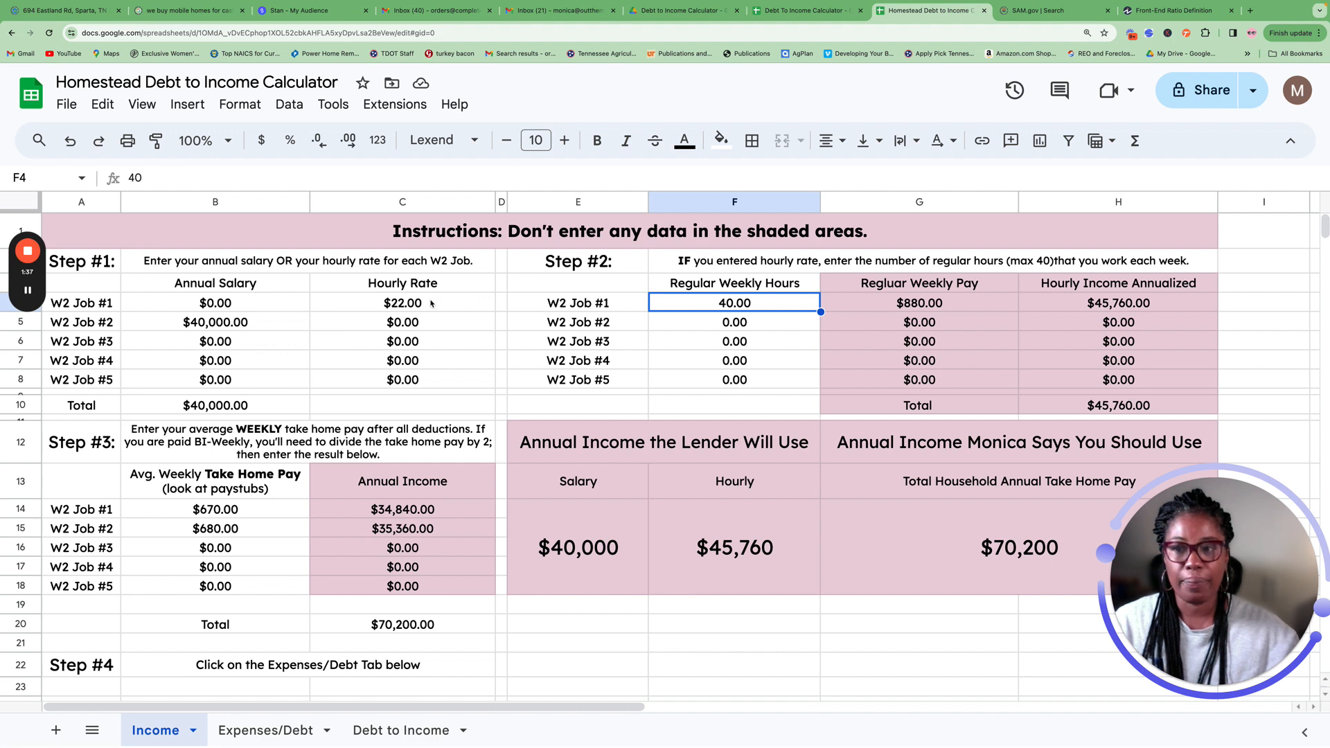
click(56, 454)
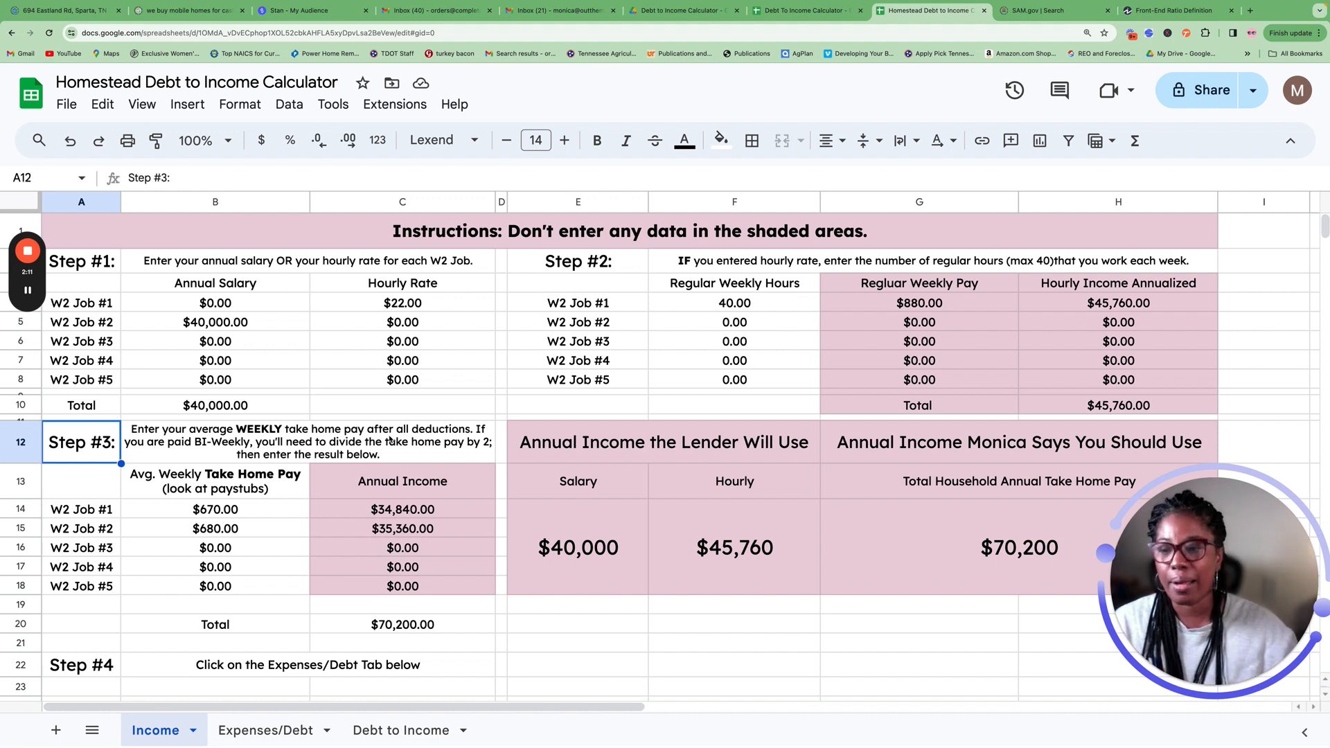
click(214, 515)
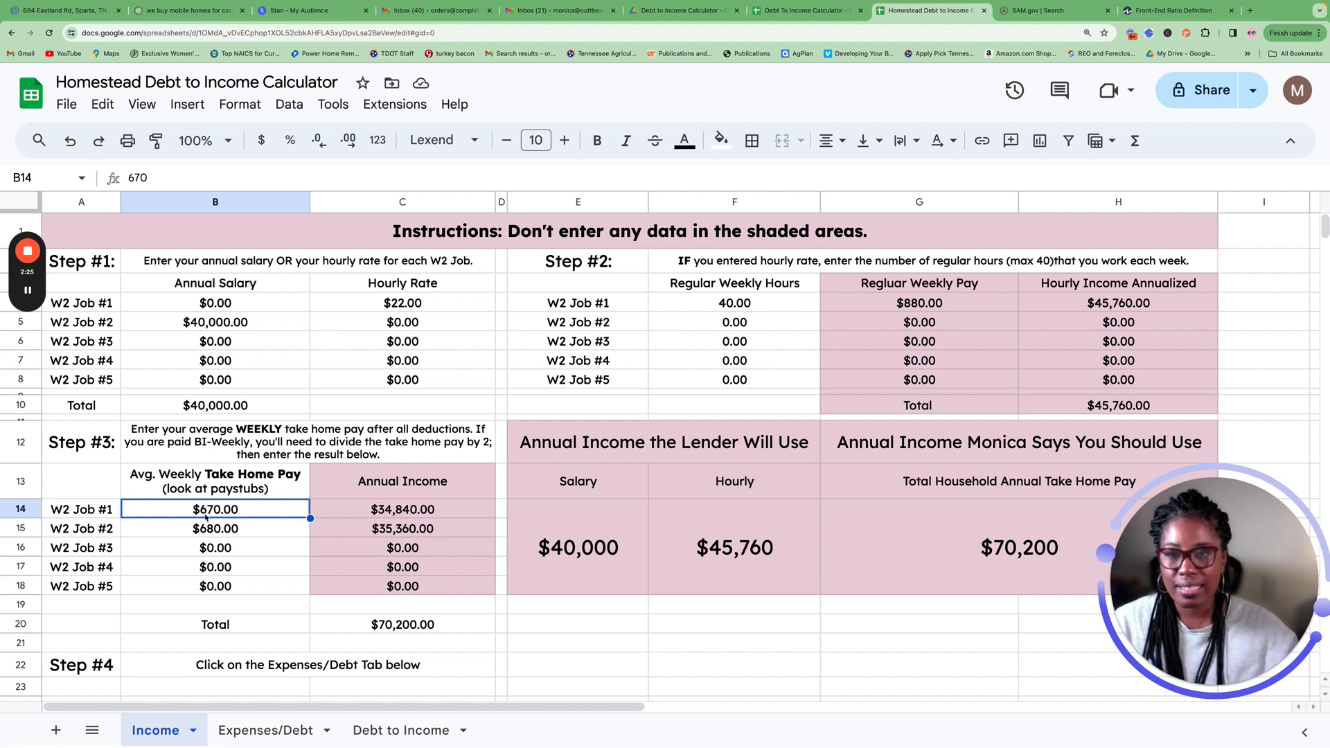
click(226, 537)
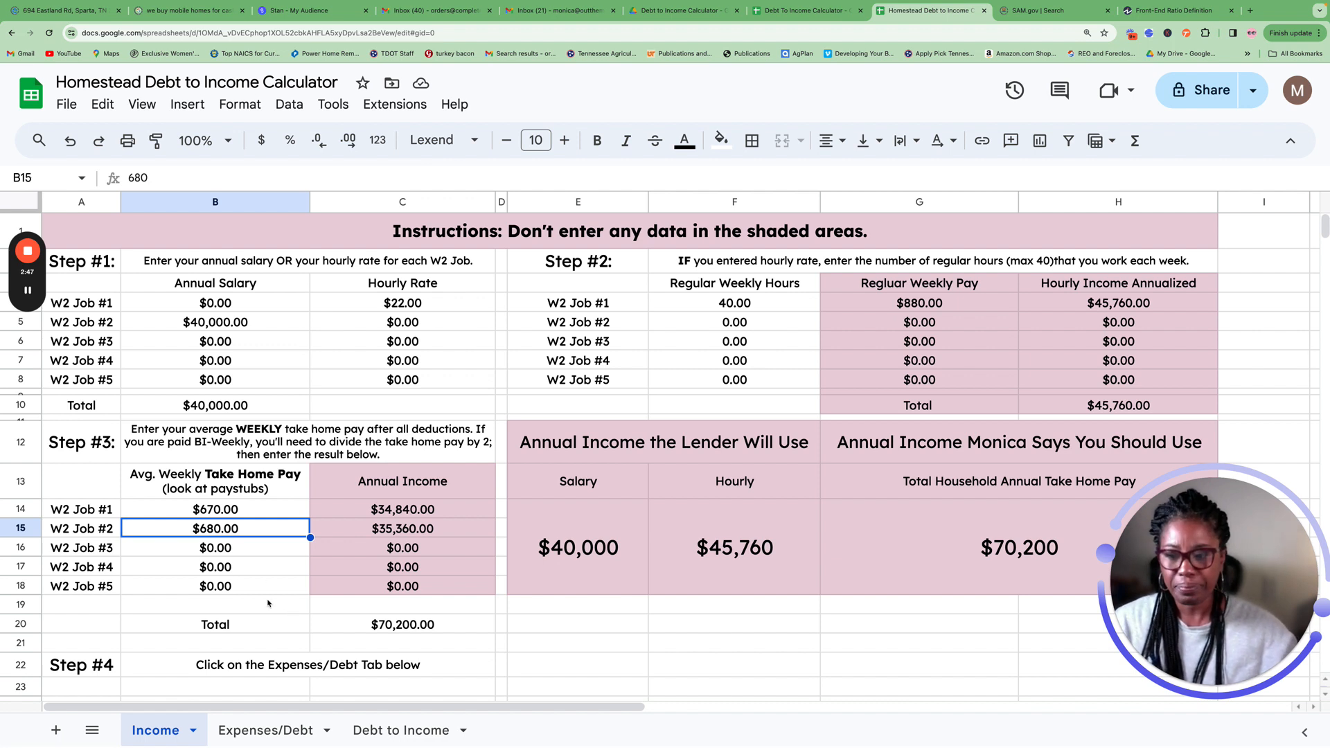
click(94, 670)
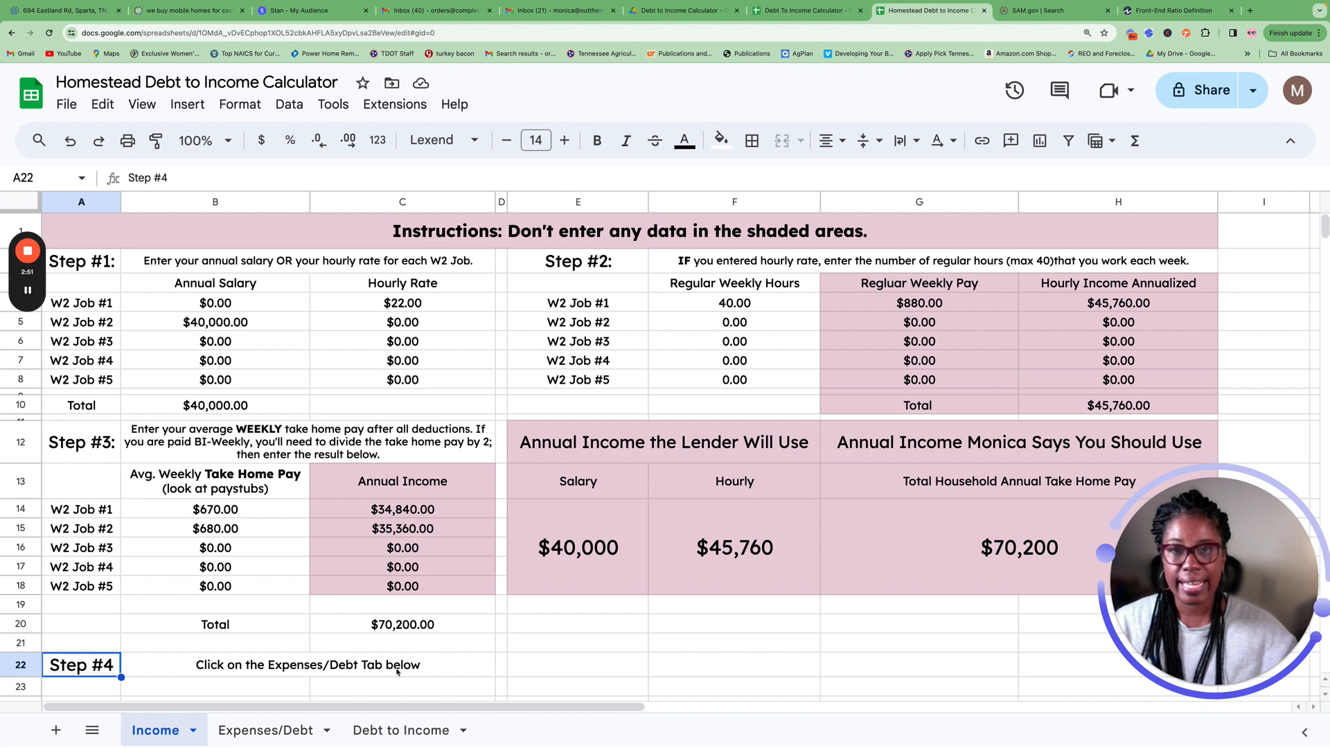
Step: Open the Expenses/Debt sheet and review the household expense categories from Rent through the two Misc. rows
click(275, 735)
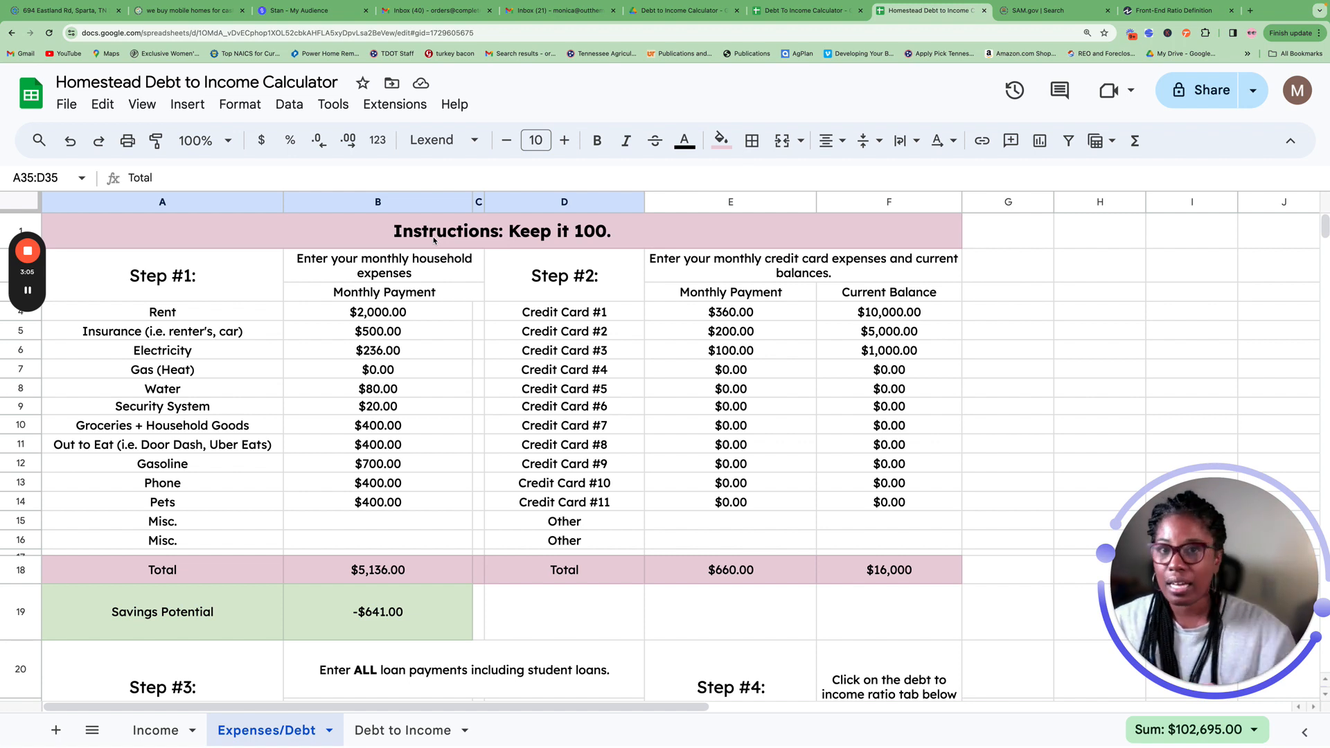
click(378, 319)
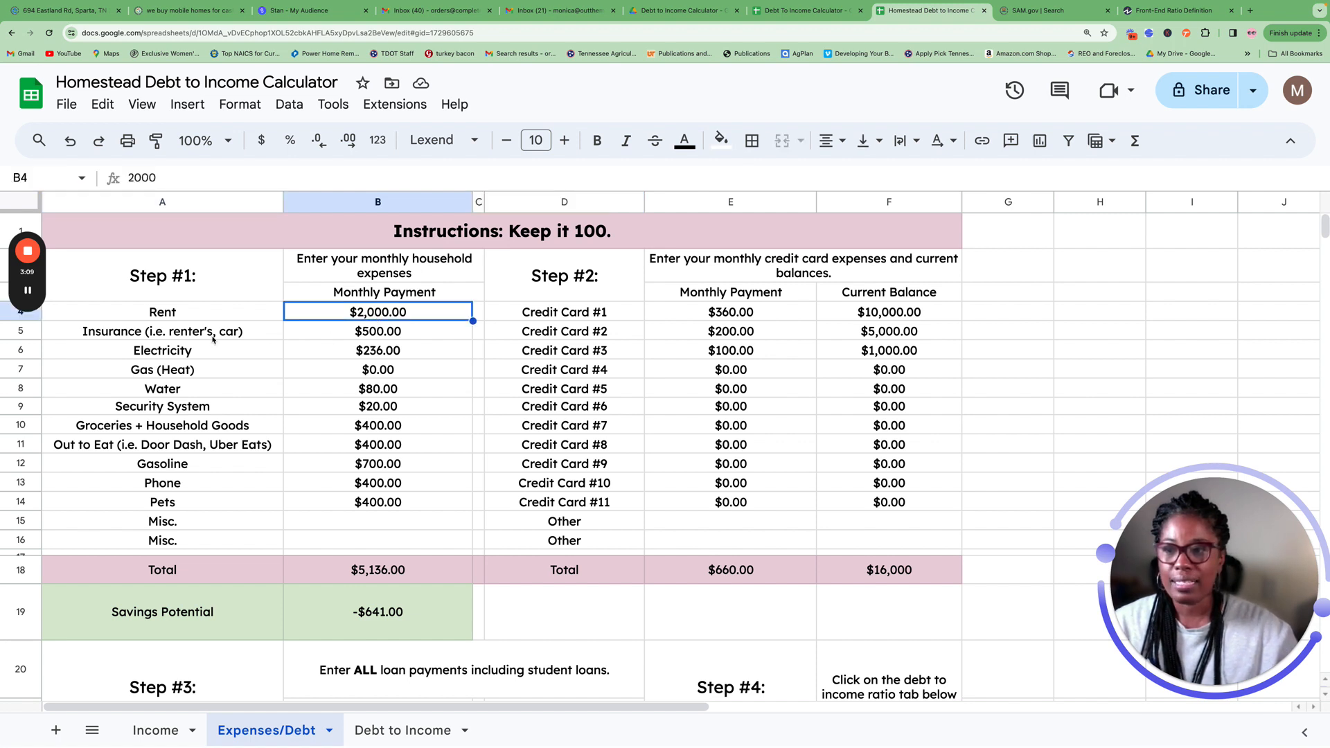
click(183, 312)
click(182, 350)
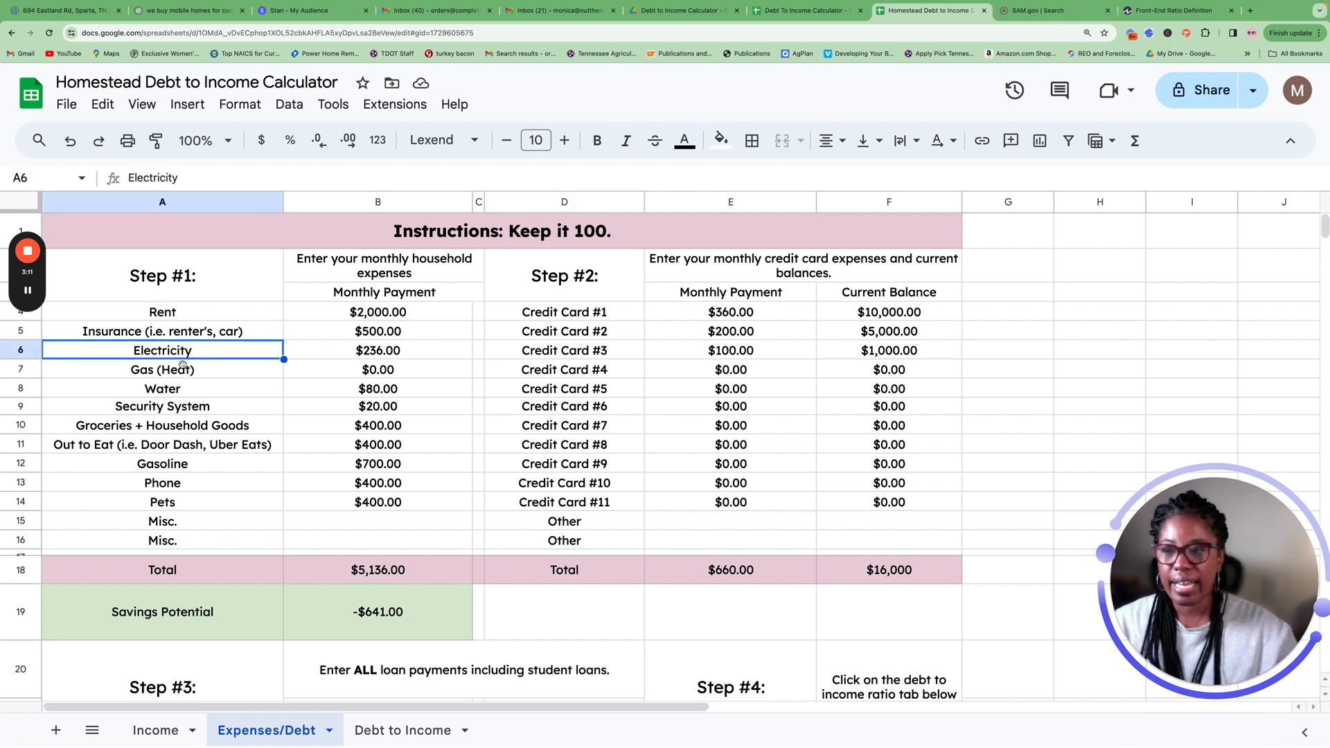
click(181, 390)
click(183, 447)
click(201, 521)
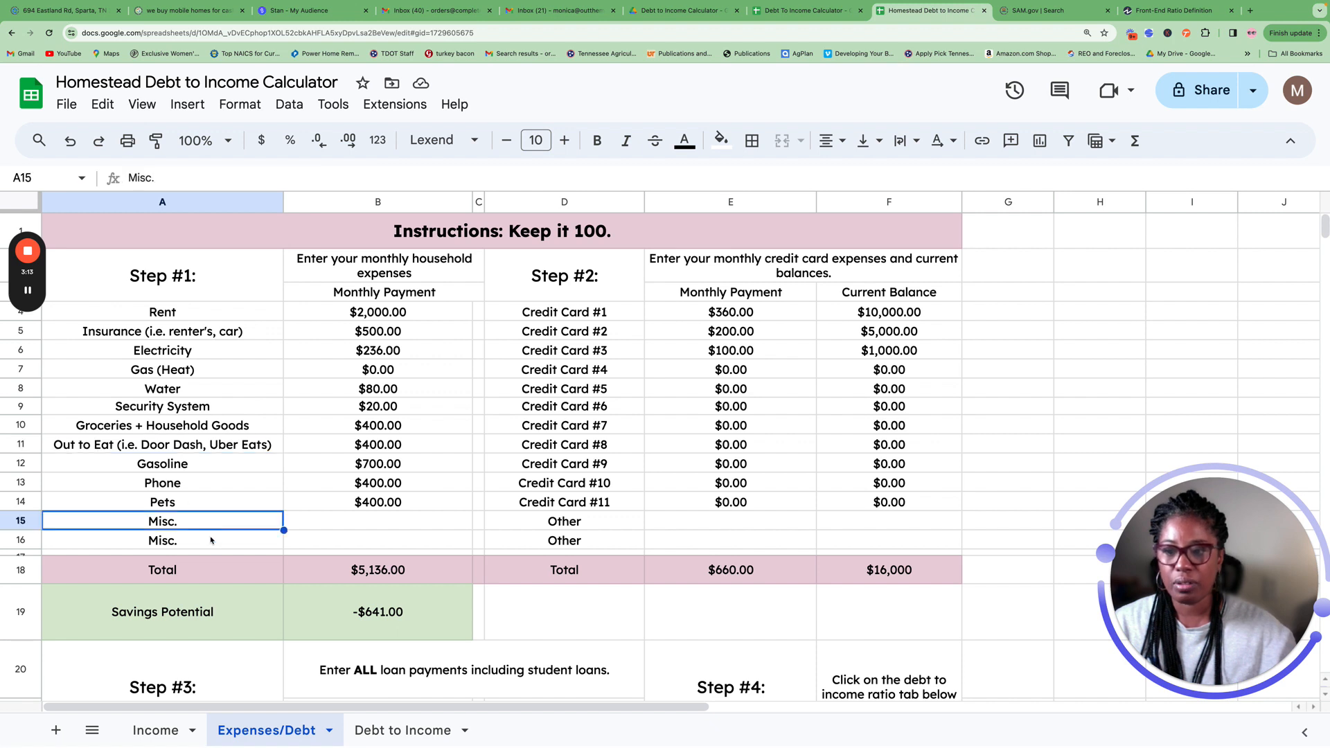
click(211, 540)
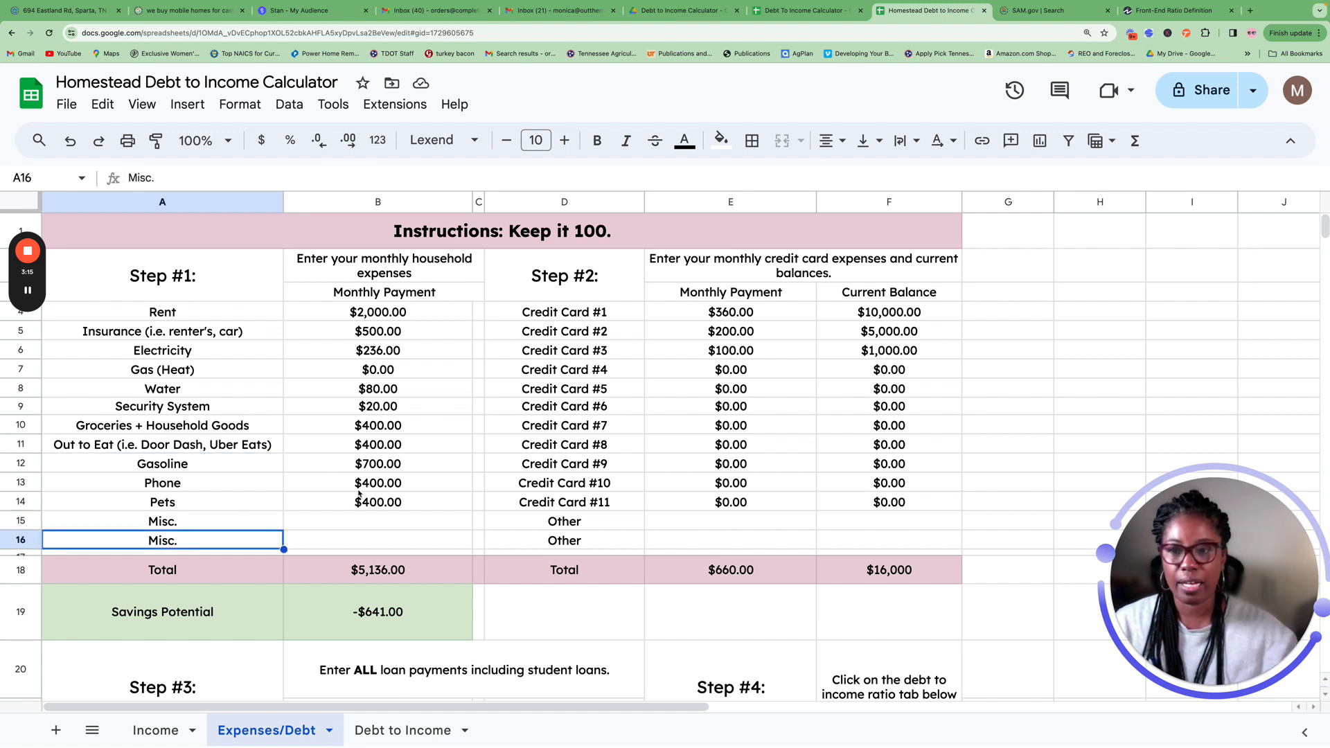
Step: Enter 0 as the monthly payment for both Misc. household expense rows
click(371, 523)
text(0)
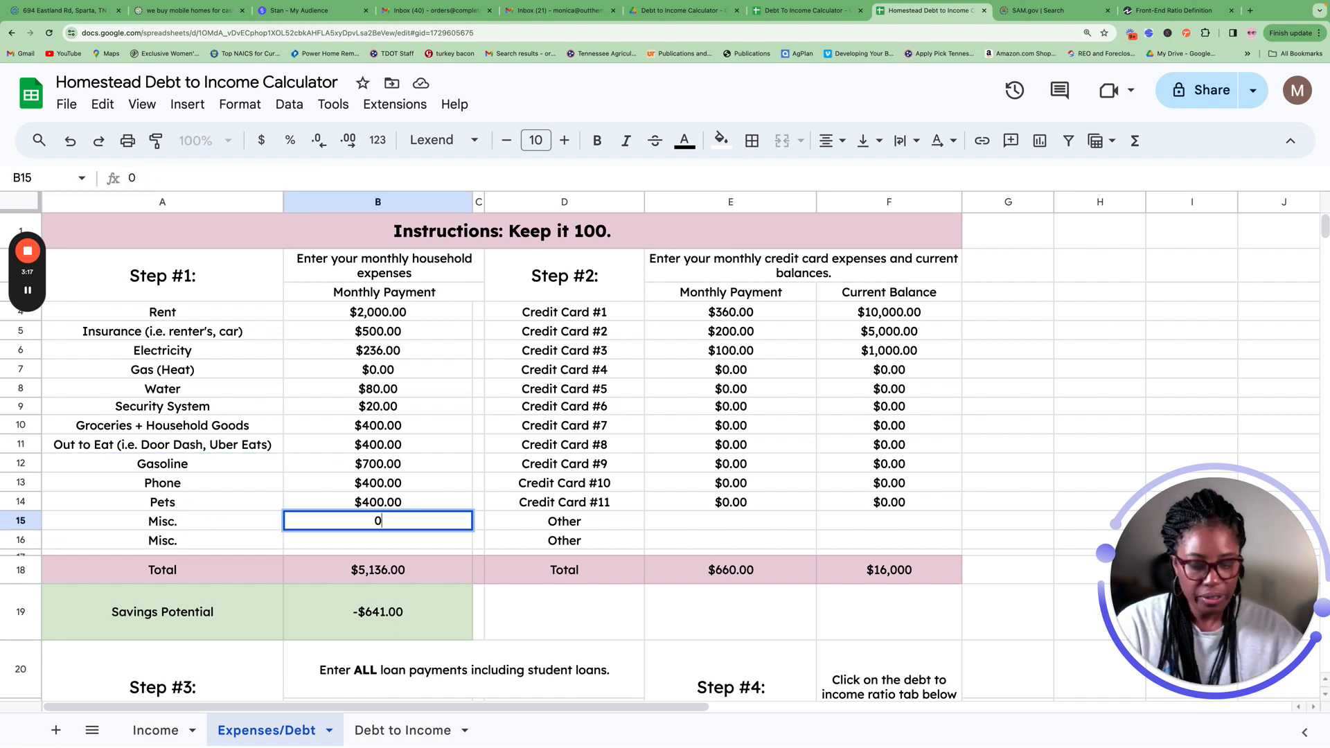
key(Return)
text(0)
key(Return)
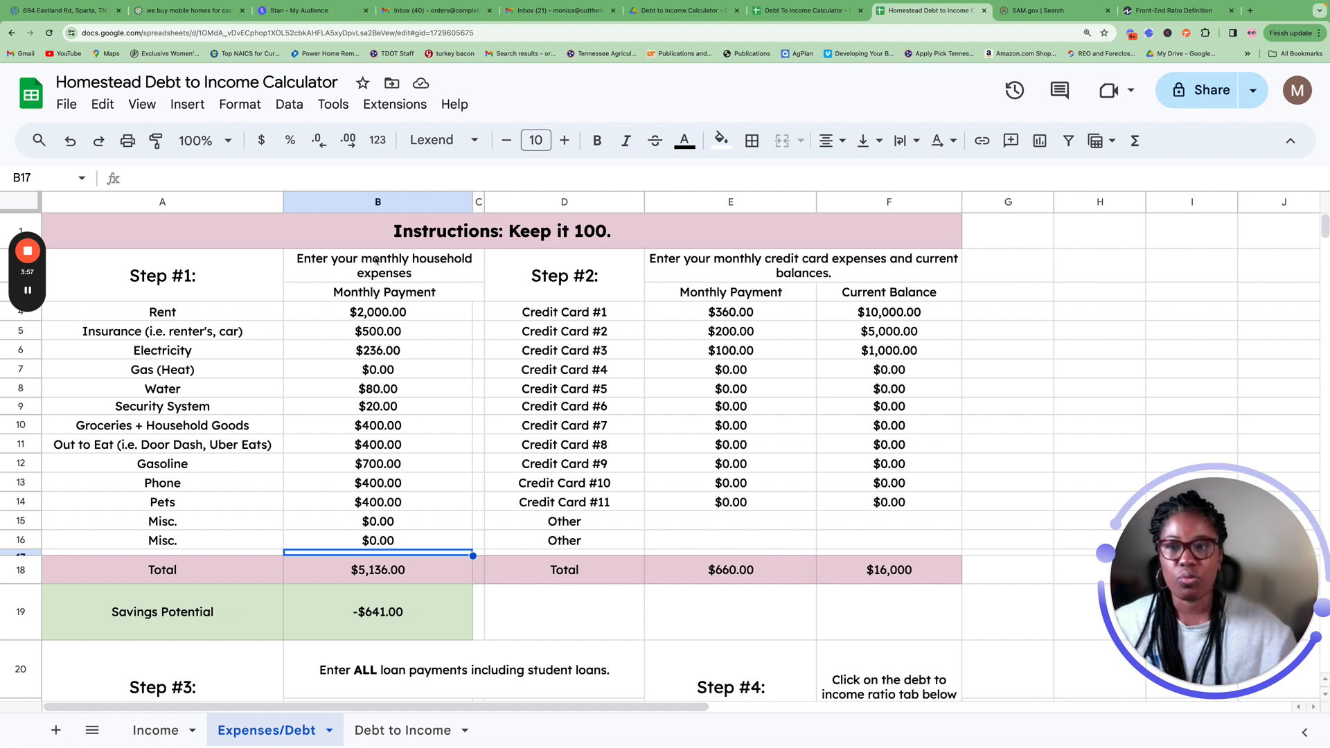
Step: Check the household monthly payments and inspect the Savings Potential formula
click(340, 319)
click(343, 371)
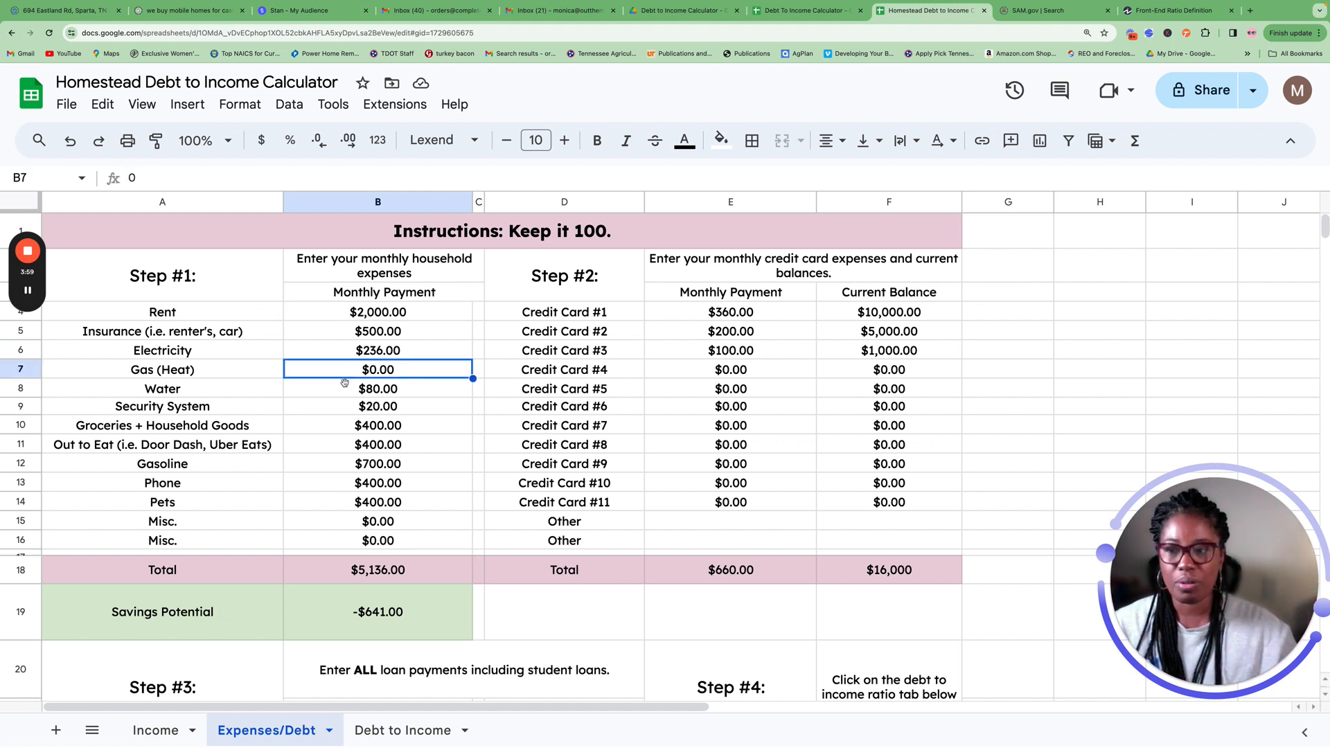
click(349, 481)
click(346, 519)
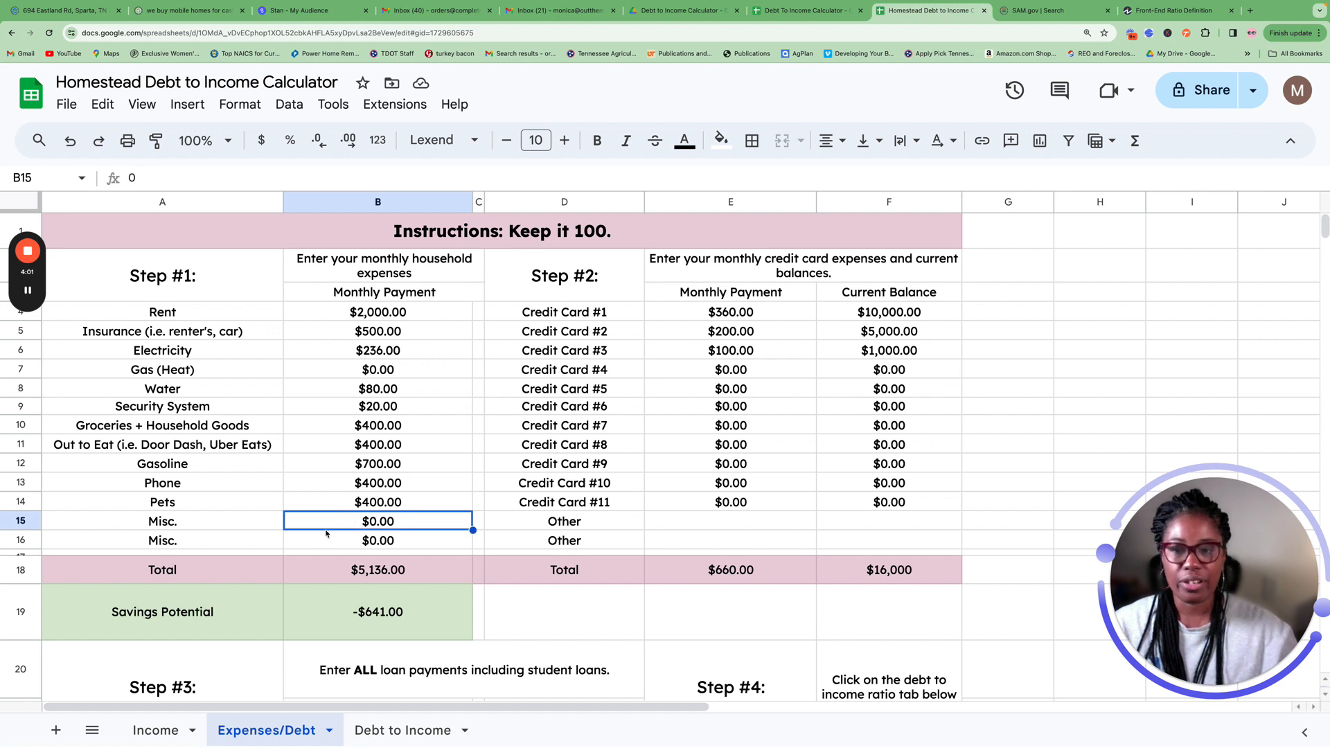
click(356, 615)
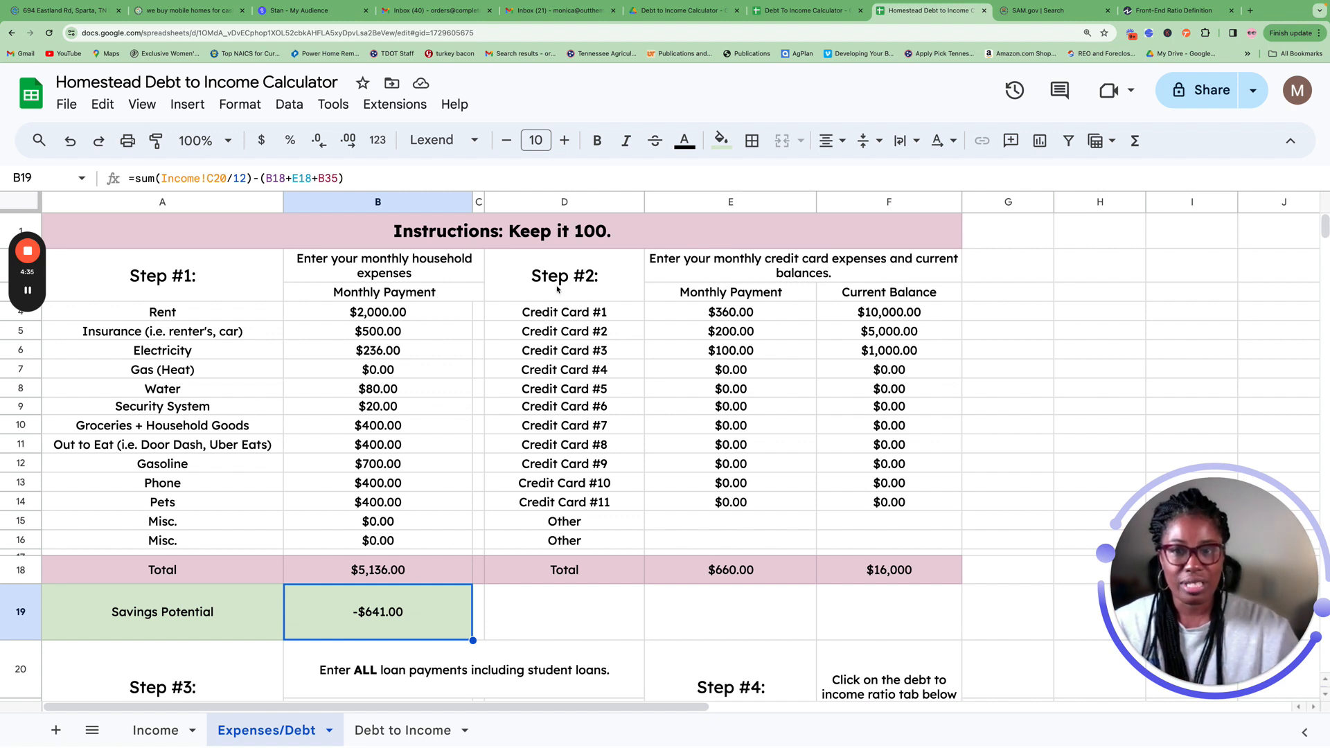
Step: Review the Step #2 credit card instructions and the list of debts from Credit Card #1 through the two Other rows
click(683, 267)
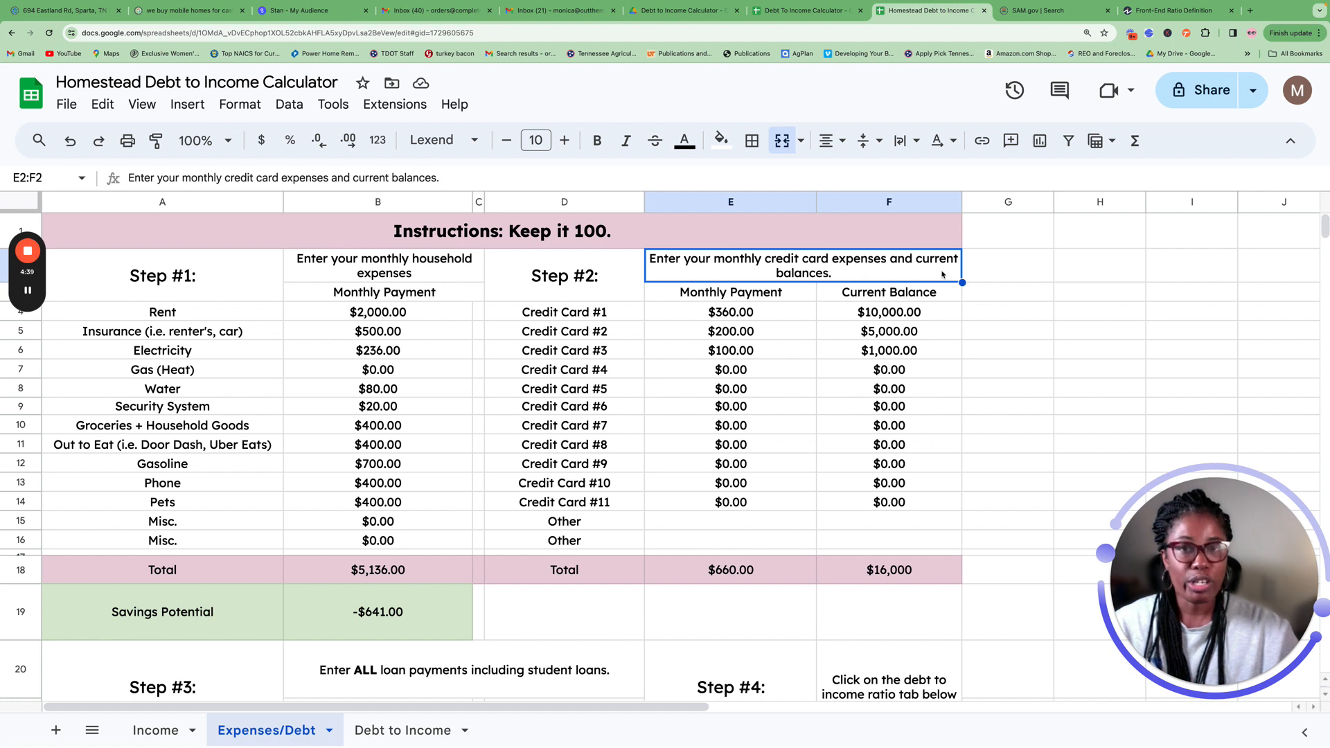
click(583, 315)
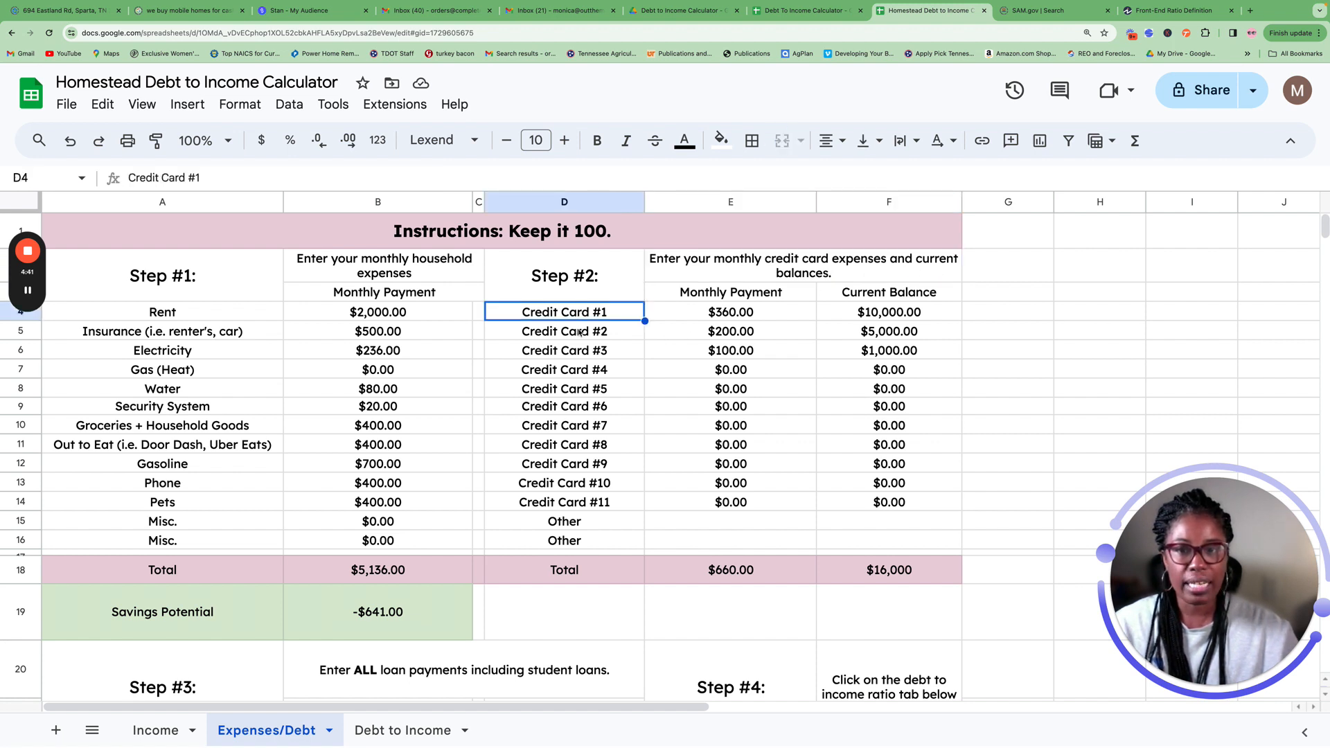
click(580, 333)
key(Down)
key(Down)
key(Down)
key(Down)
key(Down)
key(Down)
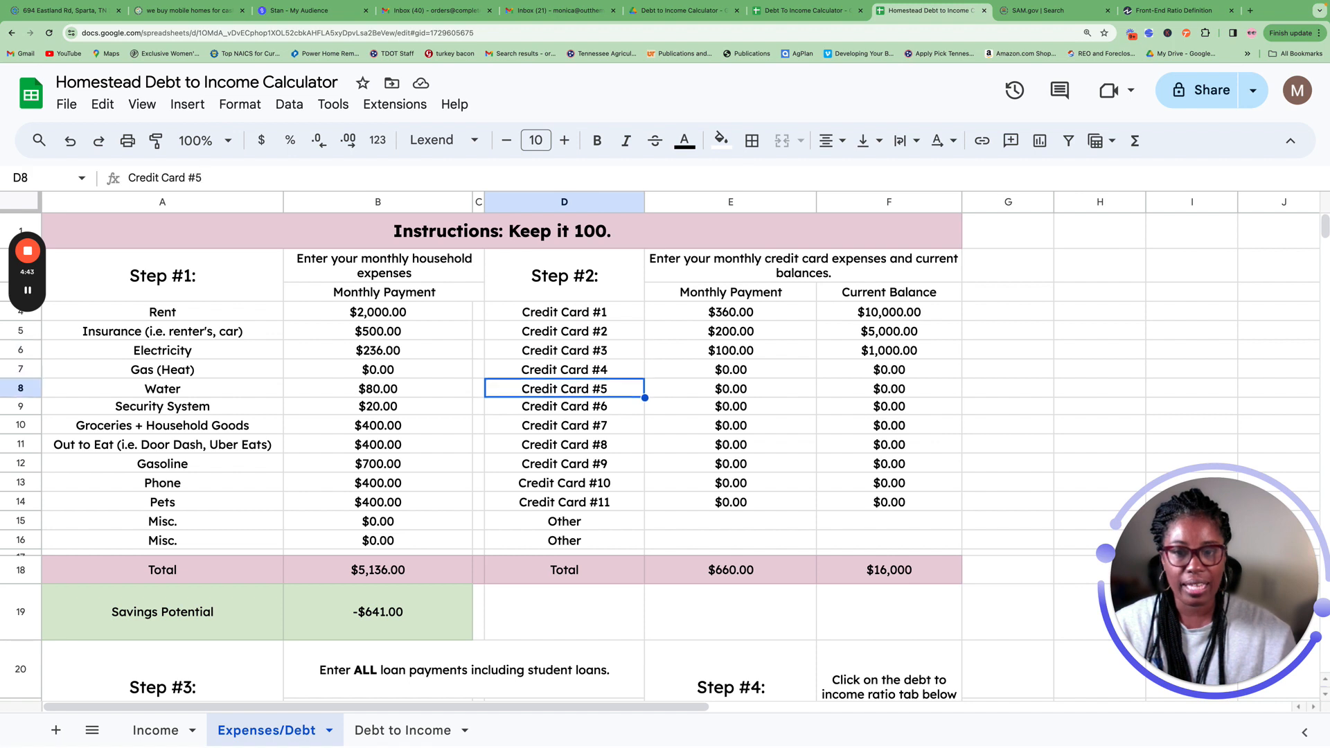
key(Down)
key(Down)
key(Down)
key(Down)
key(Down)
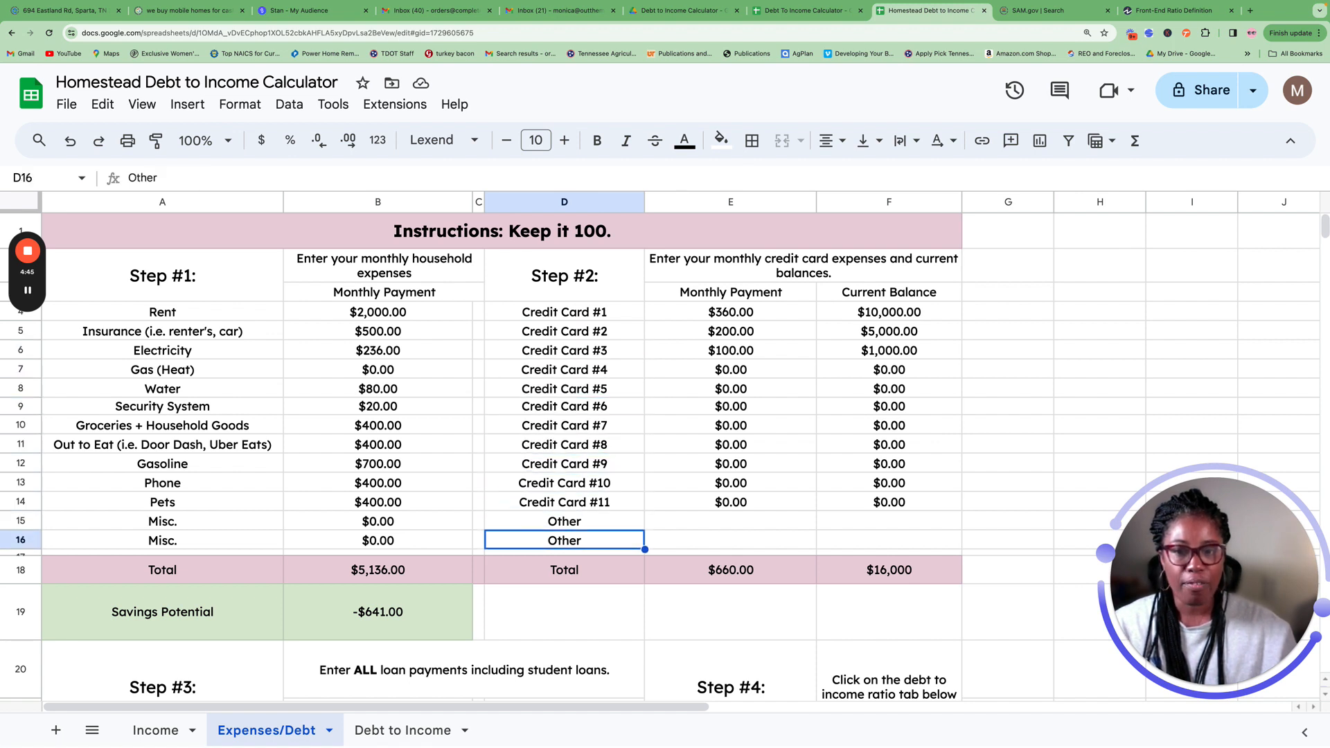
Step: Enter 0 as the monthly payment for both Other rows in the credit card section
click(735, 520)
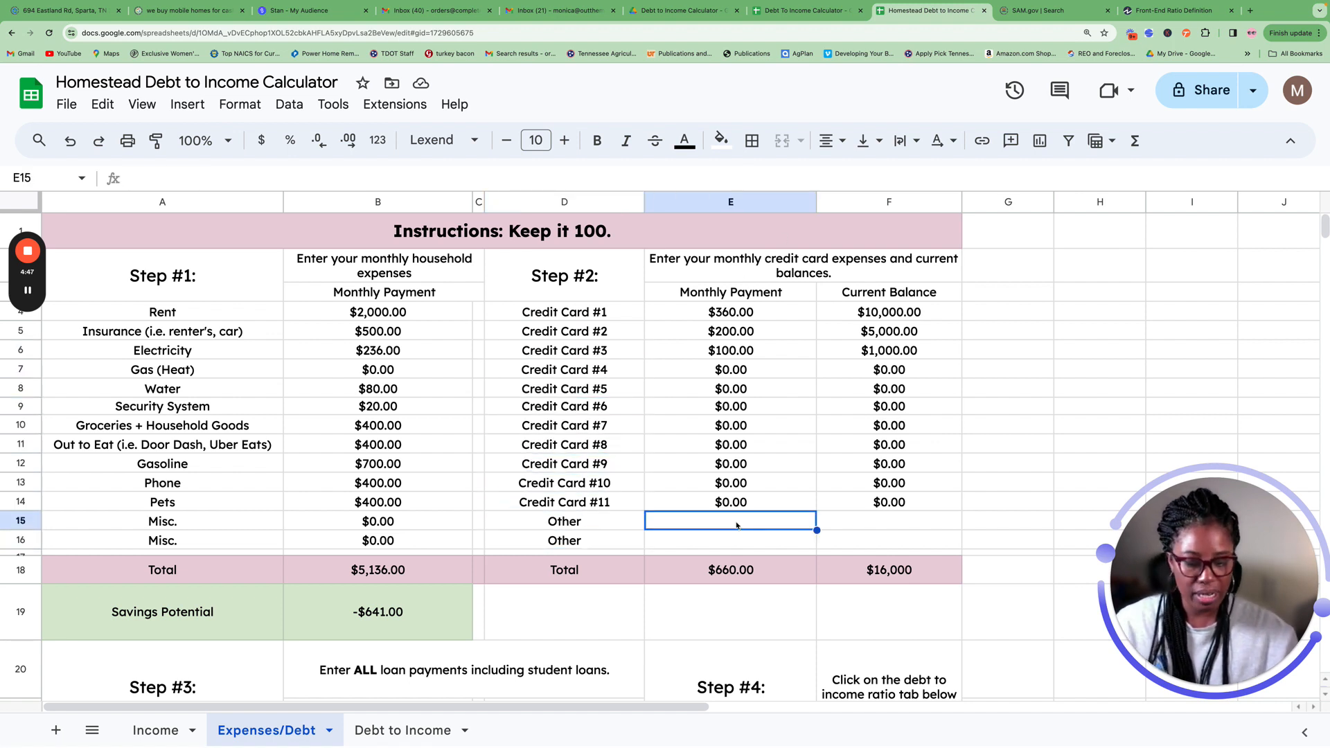
text(0)
key(Return)
text(0)
key(Return)
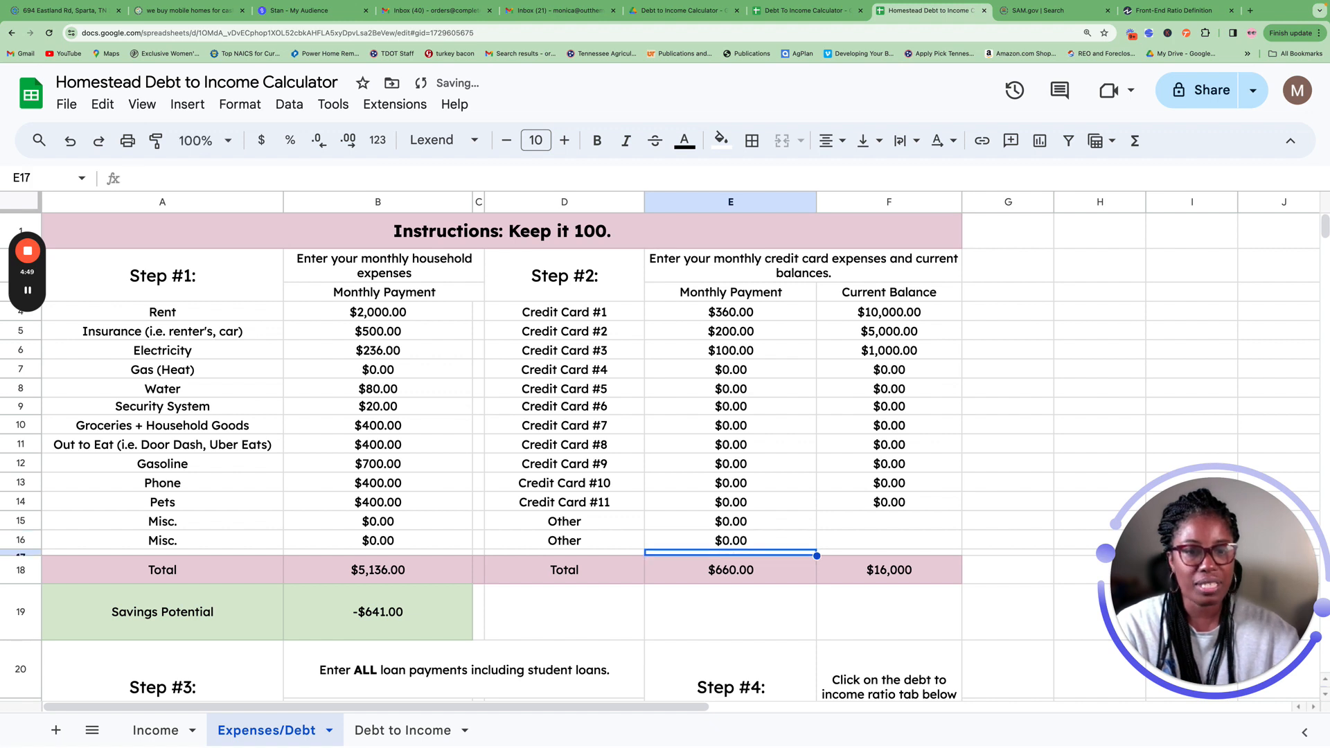
Step: Enter 0 as the current balance for both Other rows in the credit card section
key(Right)
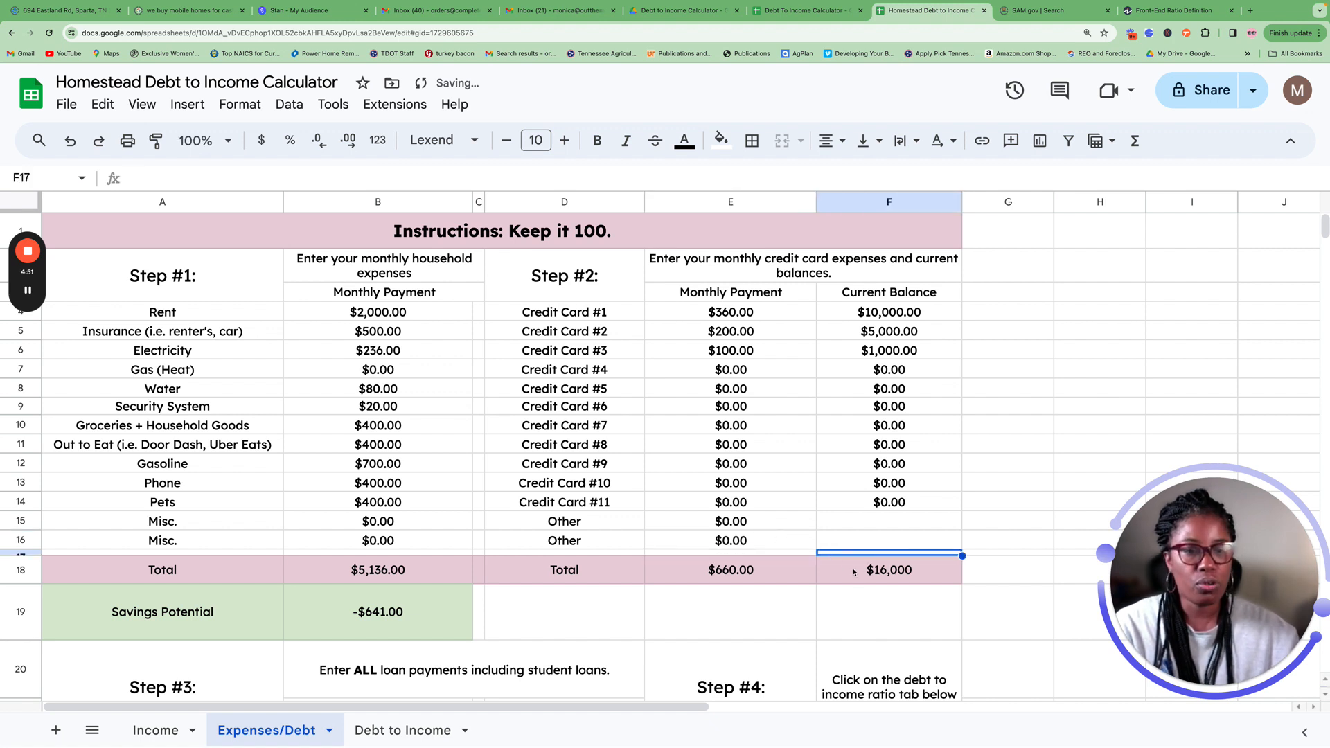
click(857, 520)
text(0)
key(Return)
text(0)
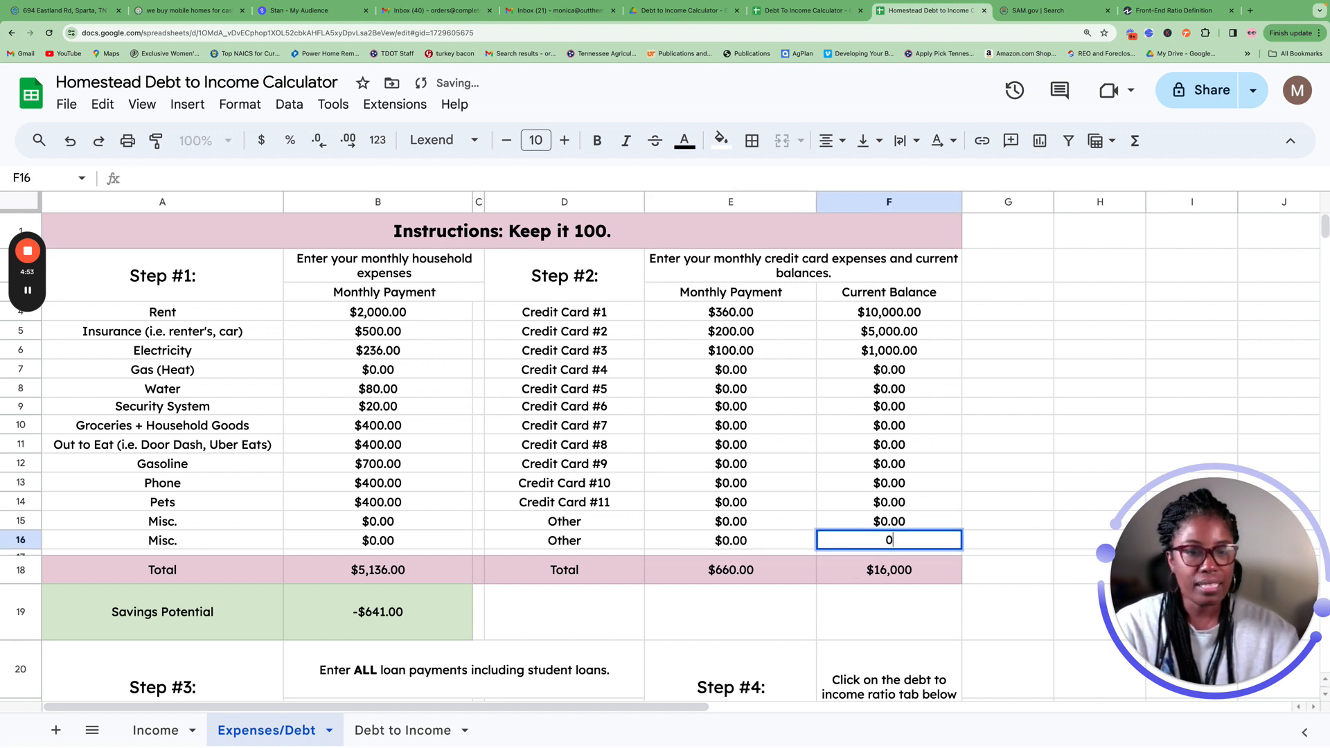
key(Return)
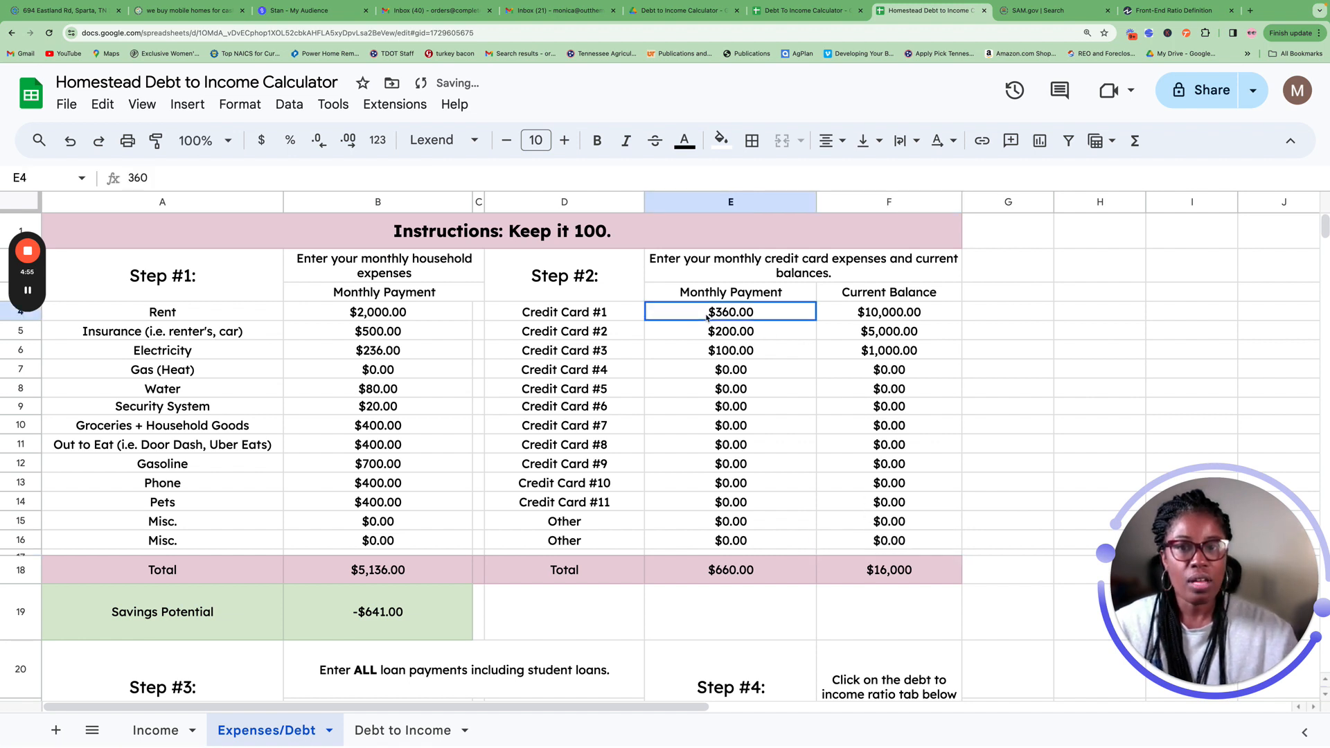
Step: Review the Credit Card #1 monthly payment and the Step #3 payments for Car Loan #1 and Student Loan #1
click(705, 309)
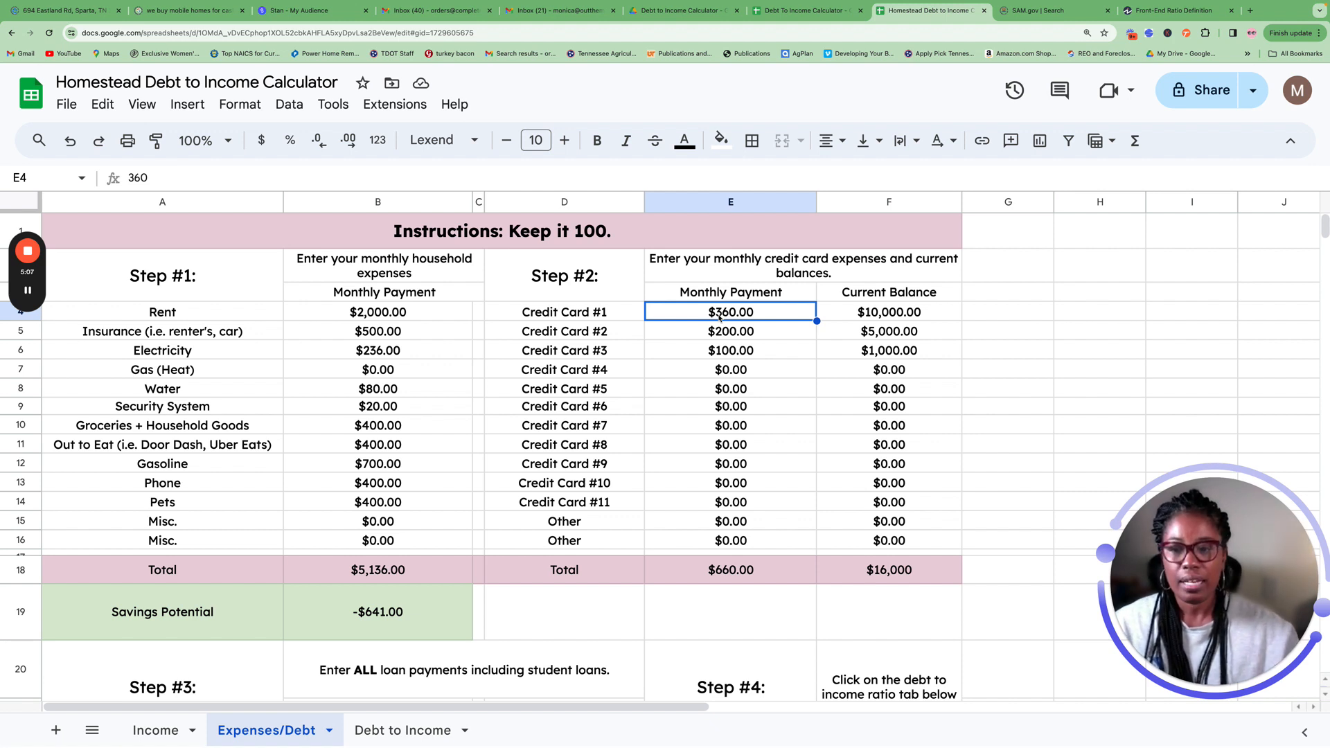
scroll(290, 552, down, 6)
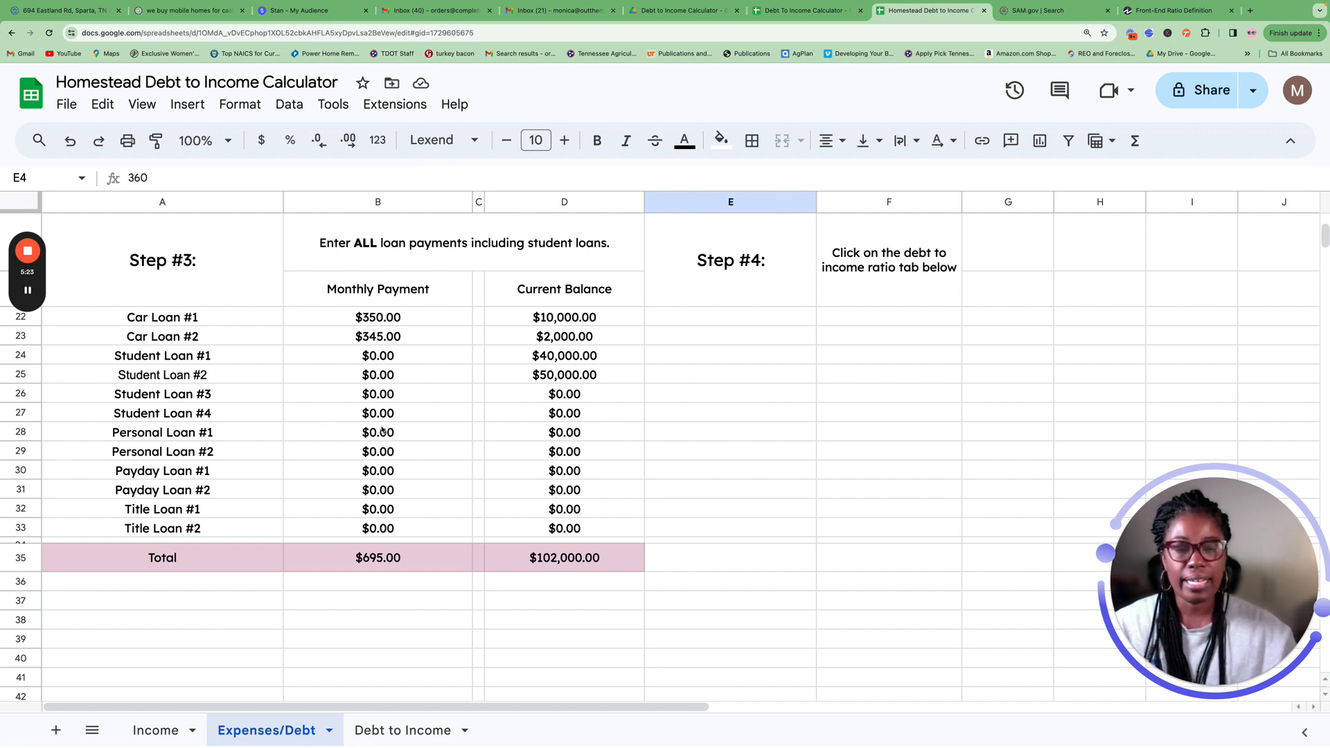
click(392, 320)
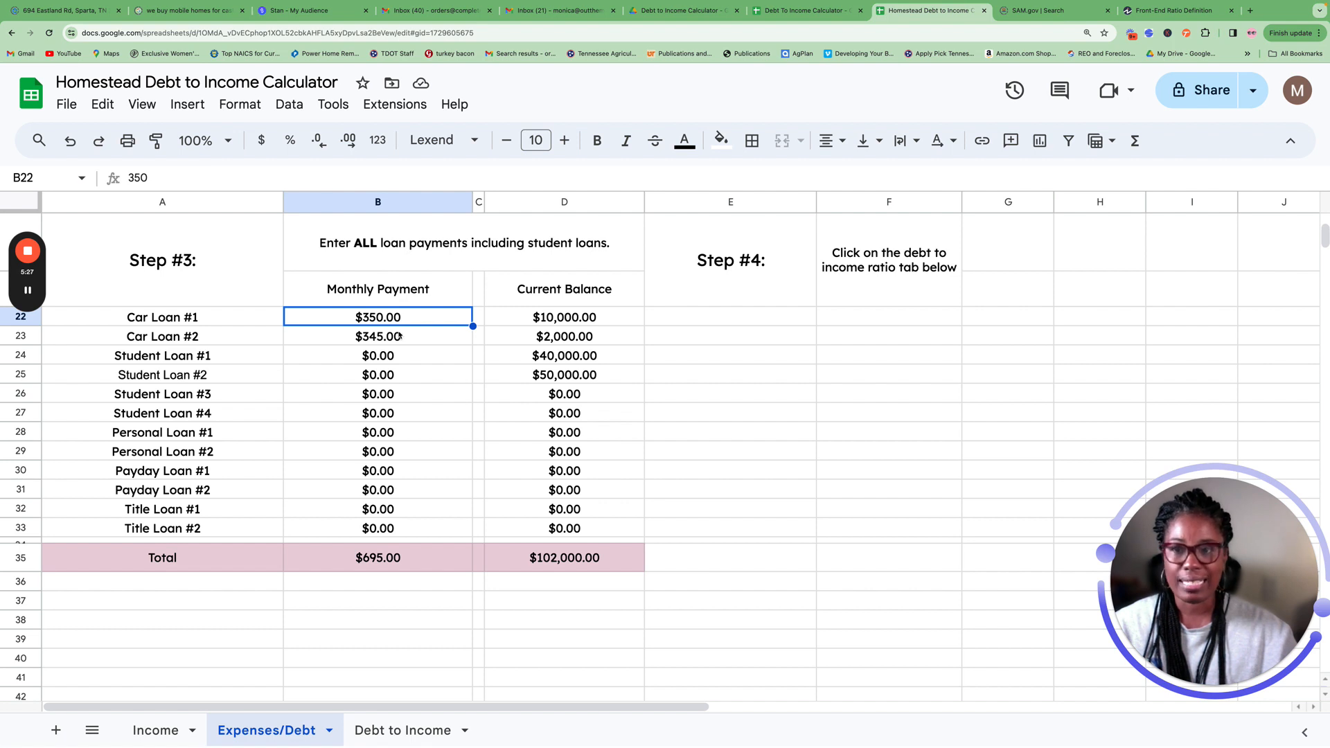
scroll(402, 346, up, 2)
scroll(403, 350, up, 1)
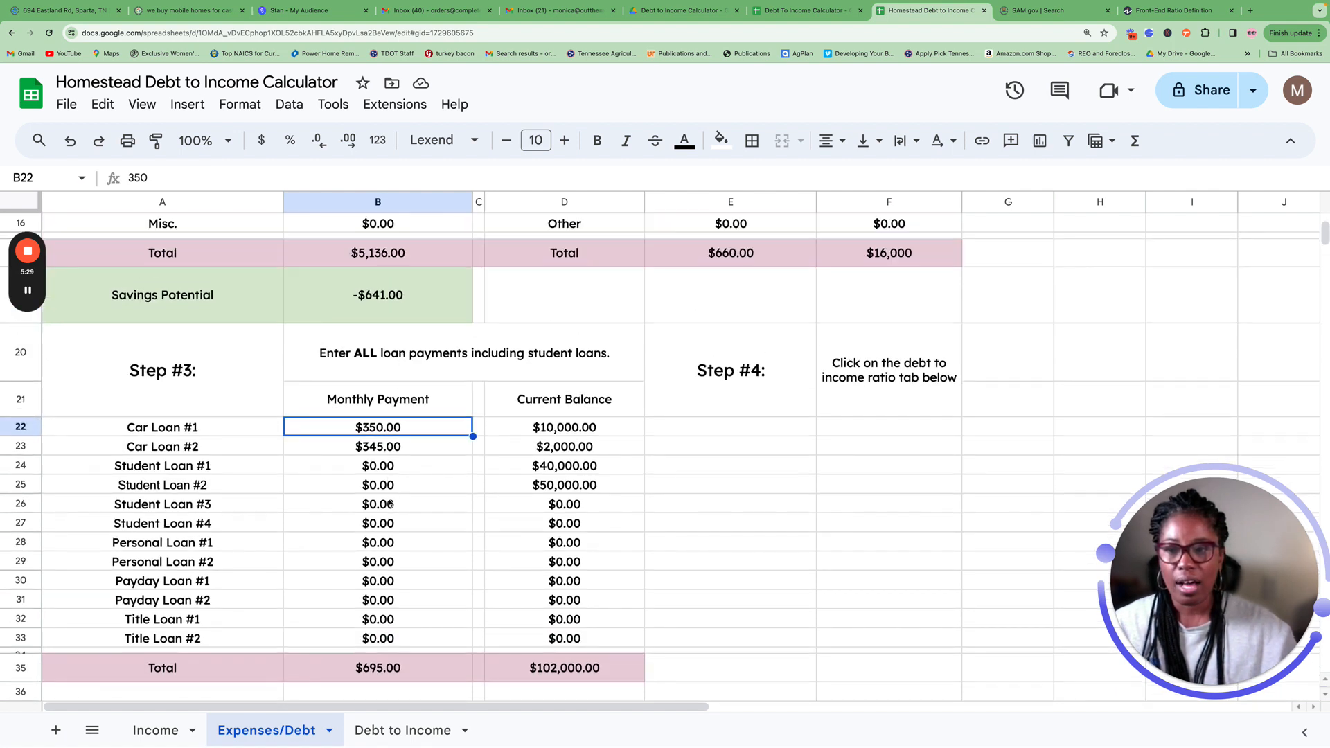
click(385, 472)
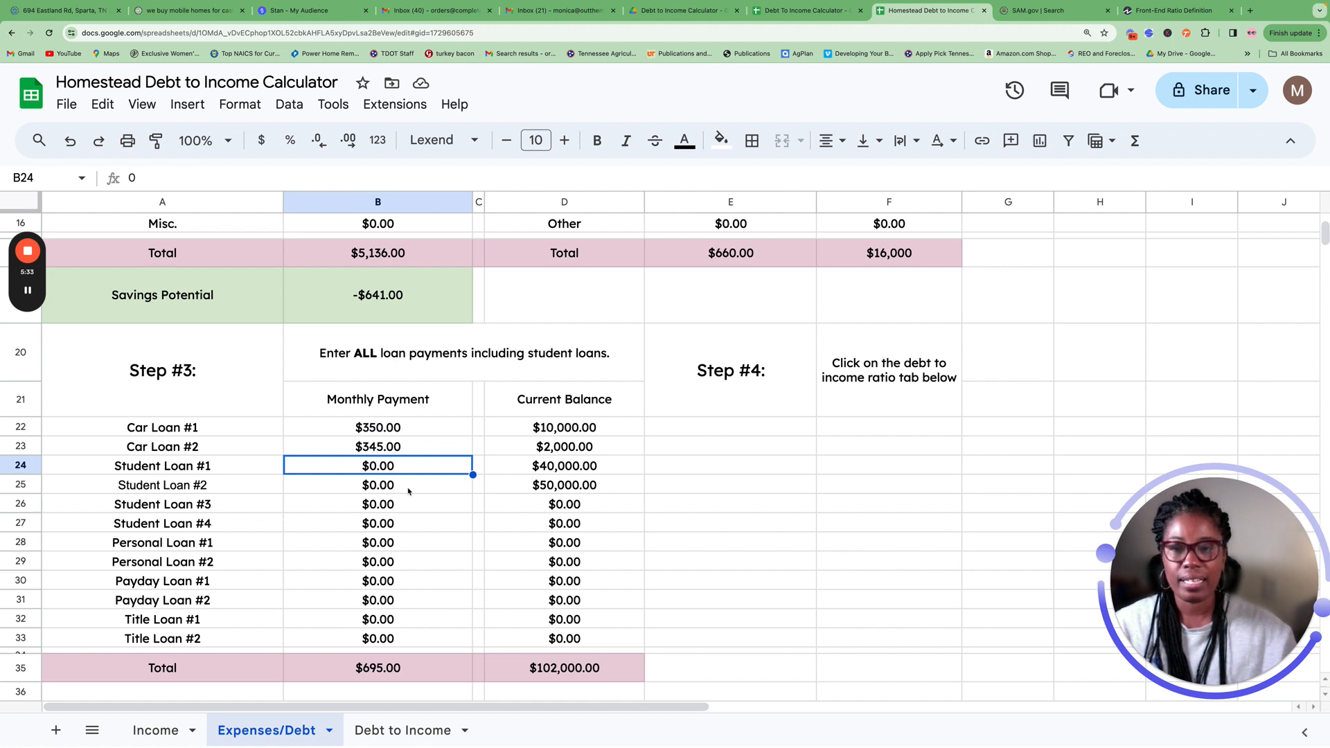
Step: Enter 330 as the monthly payment for Student Loan #1 and 440 for Student Loan #2
click(407, 488)
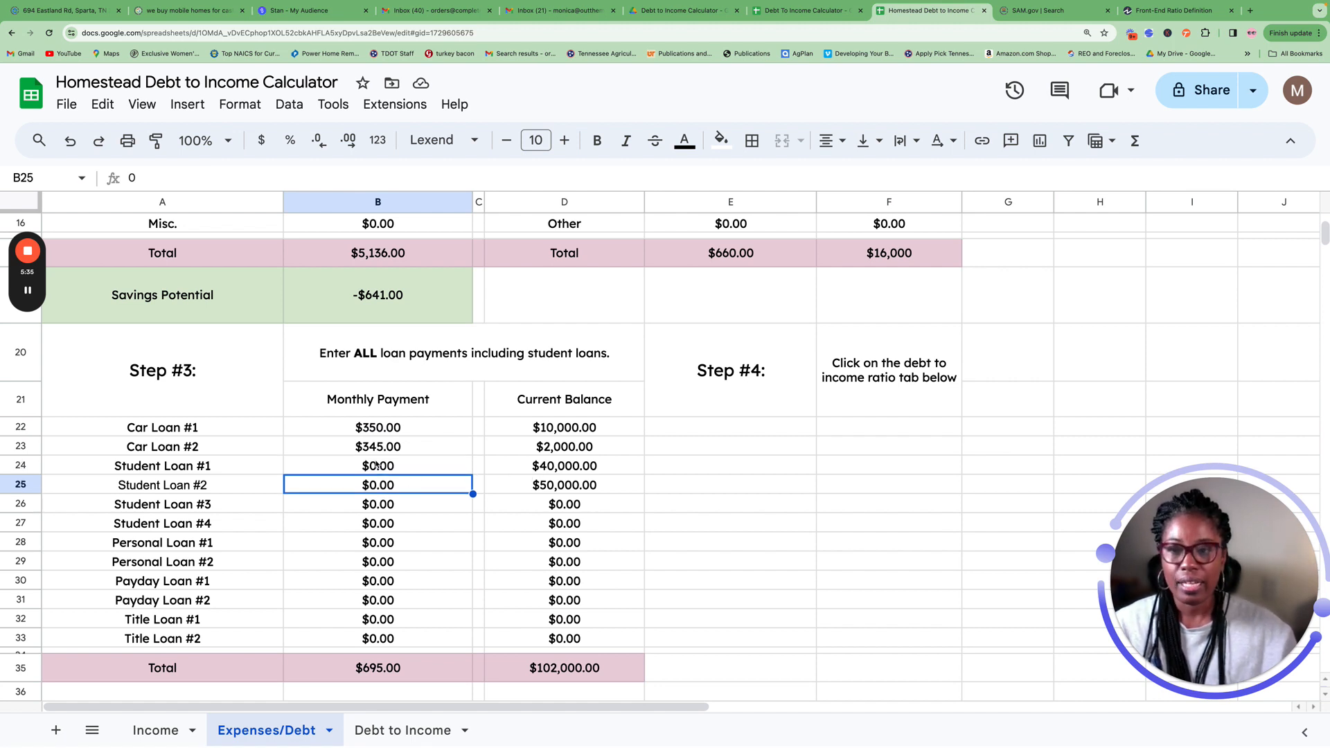
click(385, 472)
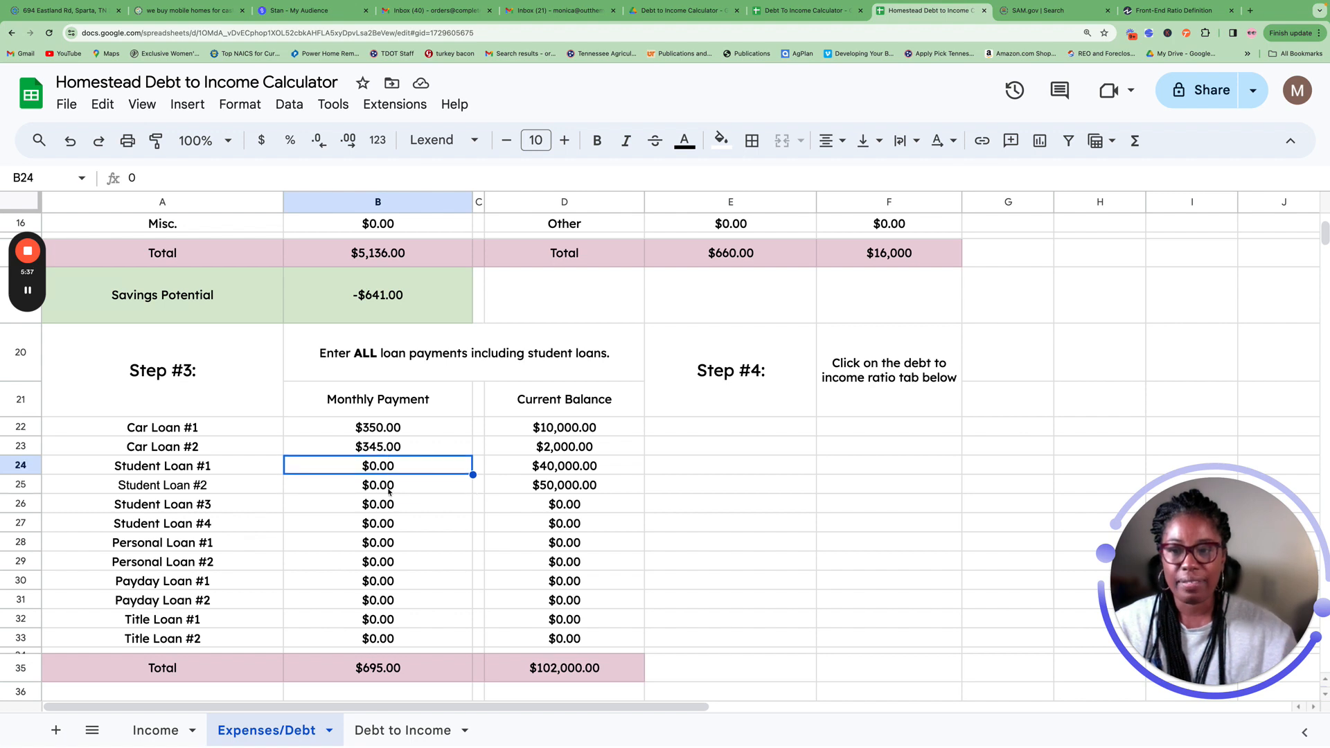
click(389, 489)
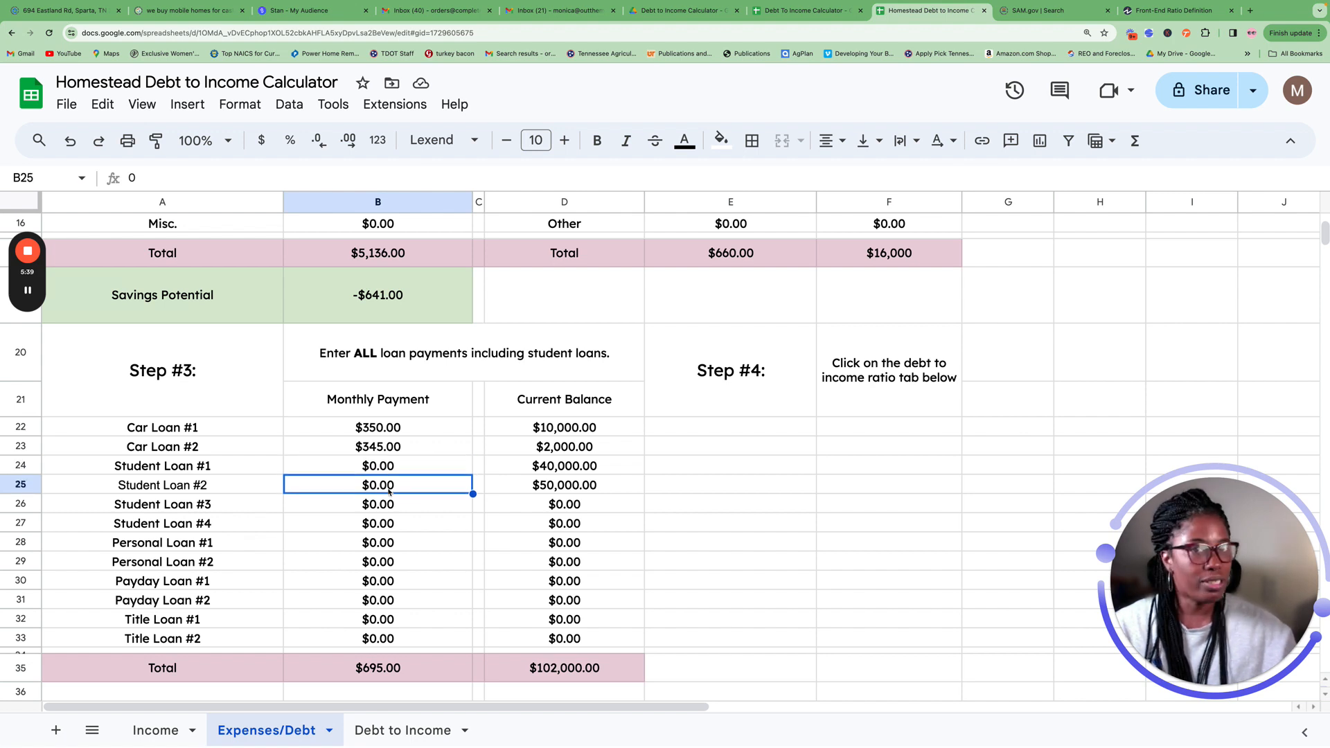
click(390, 470)
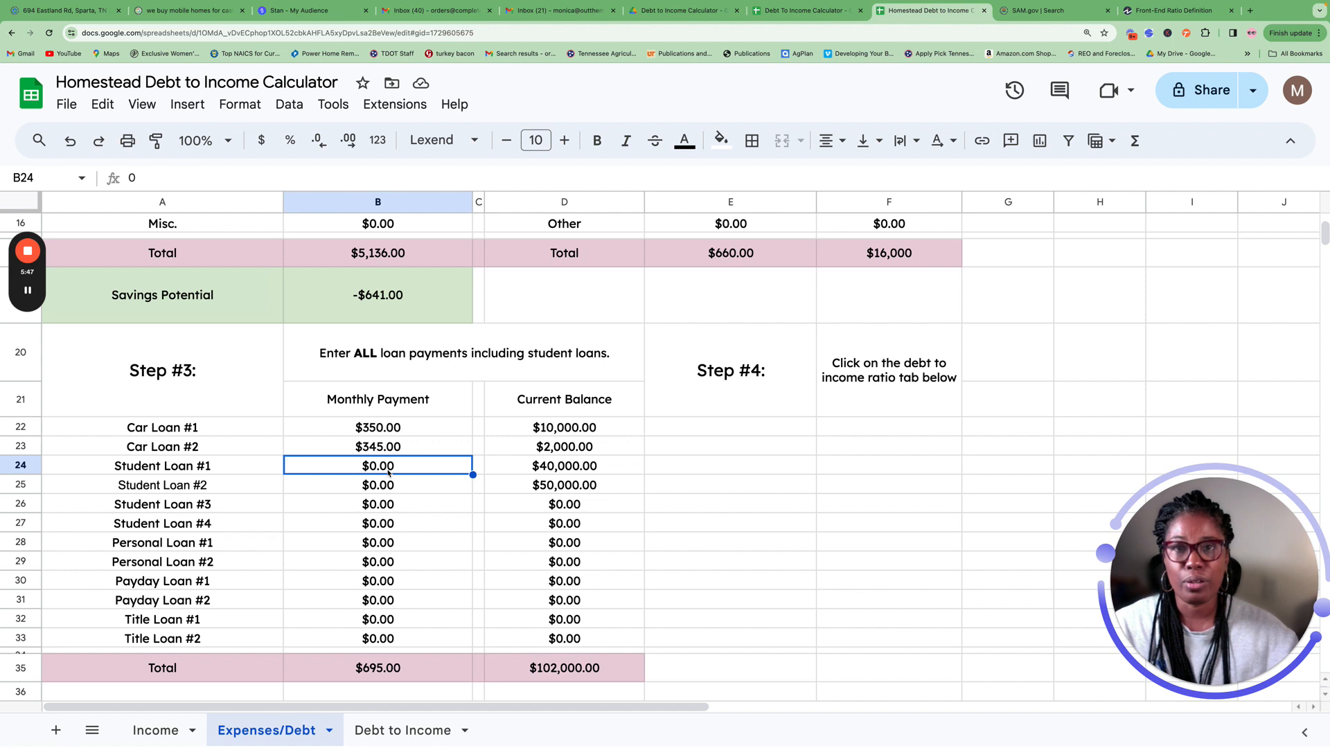
click(383, 485)
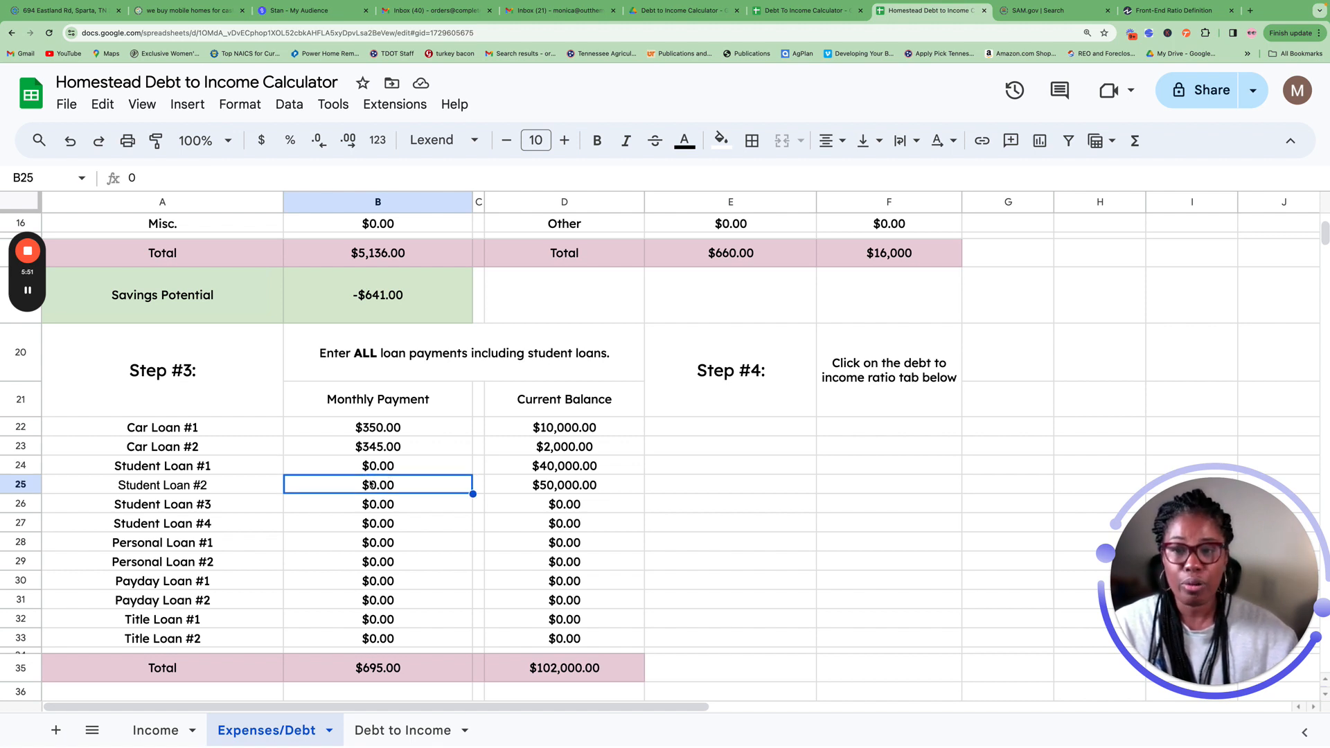
click(373, 471)
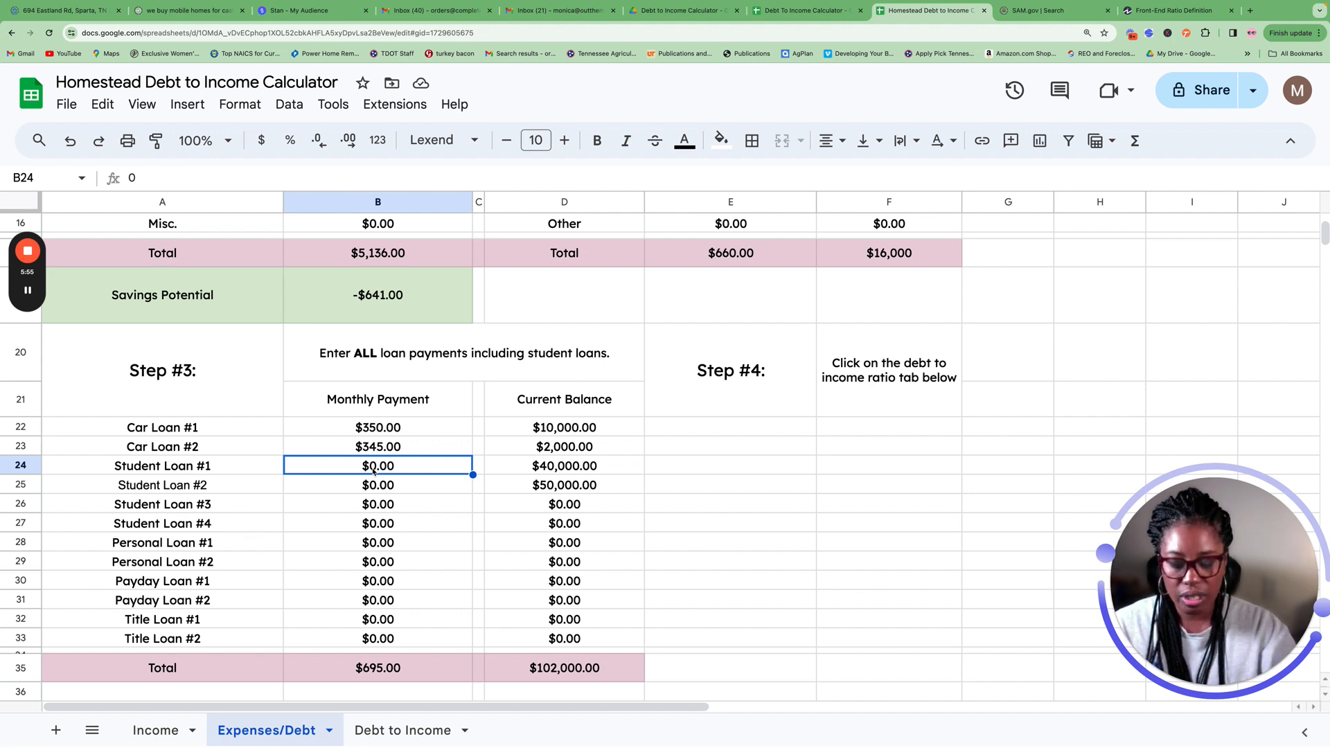
text(330)
key(Return)
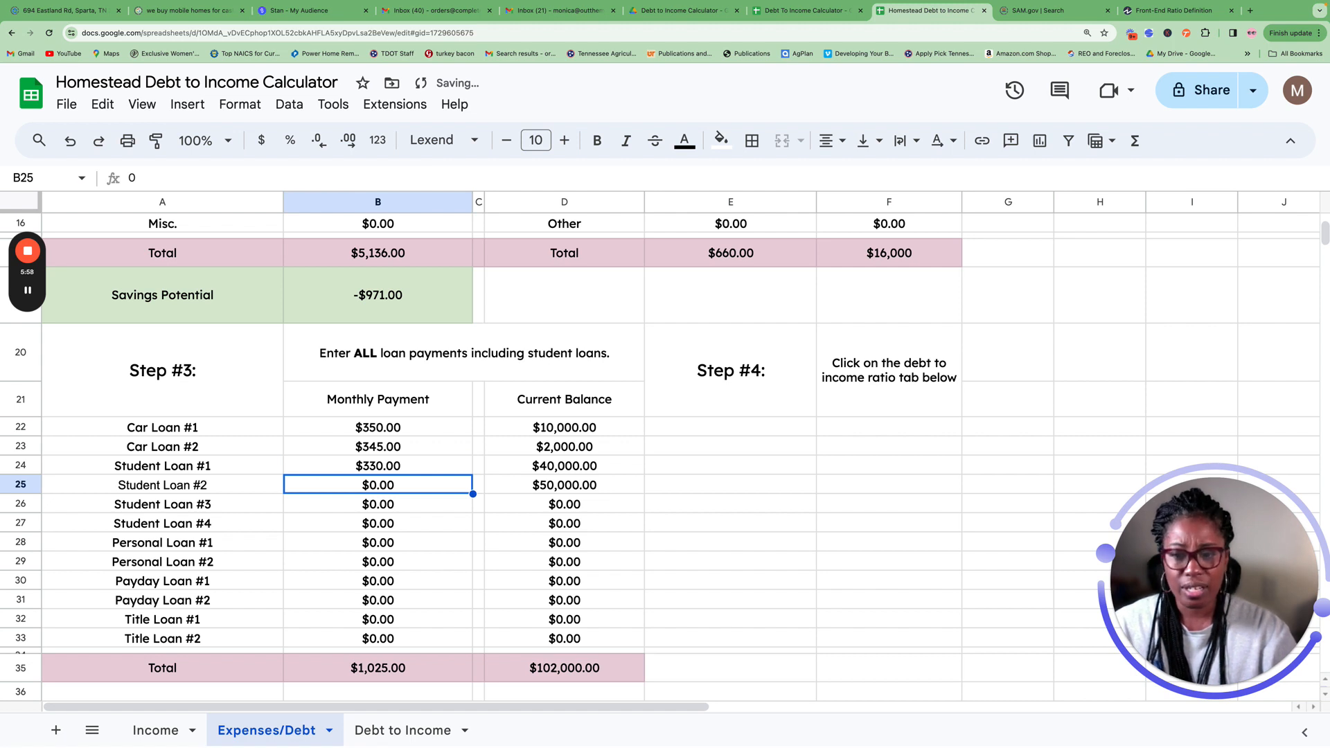
text(440)
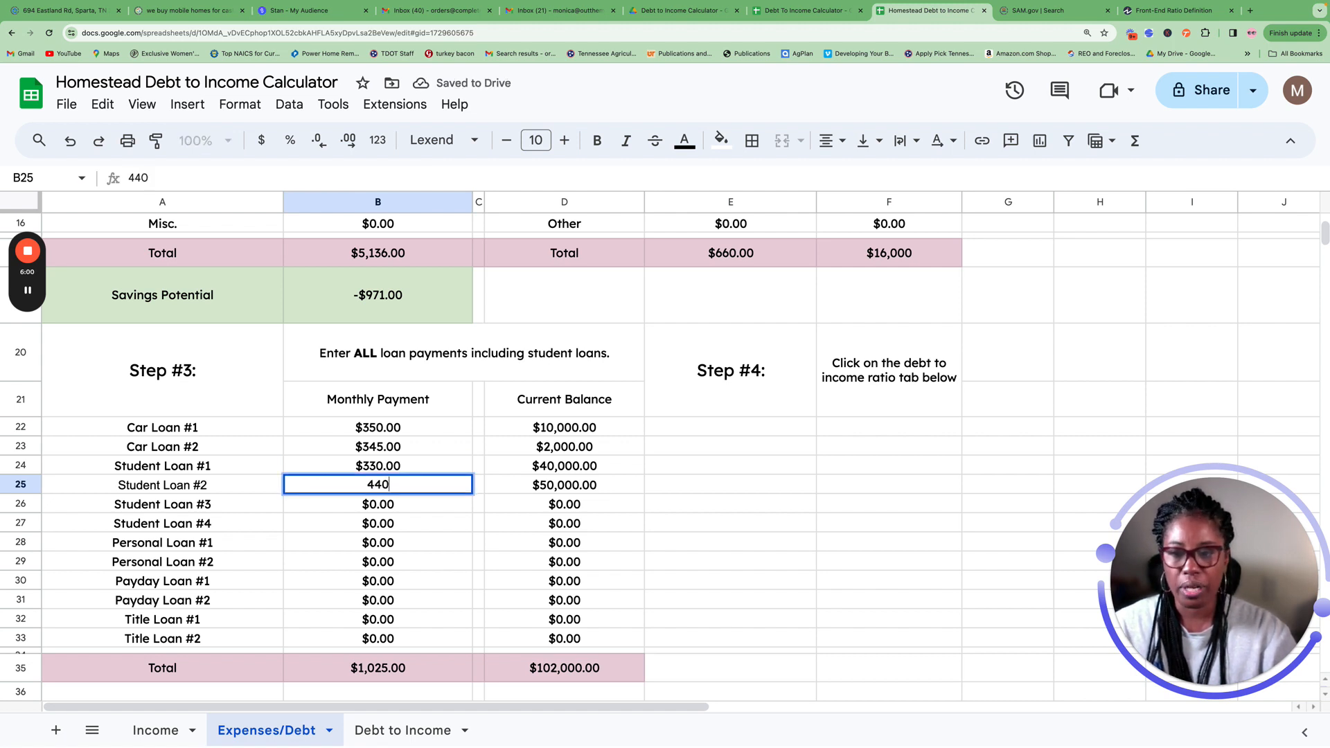
key(Return)
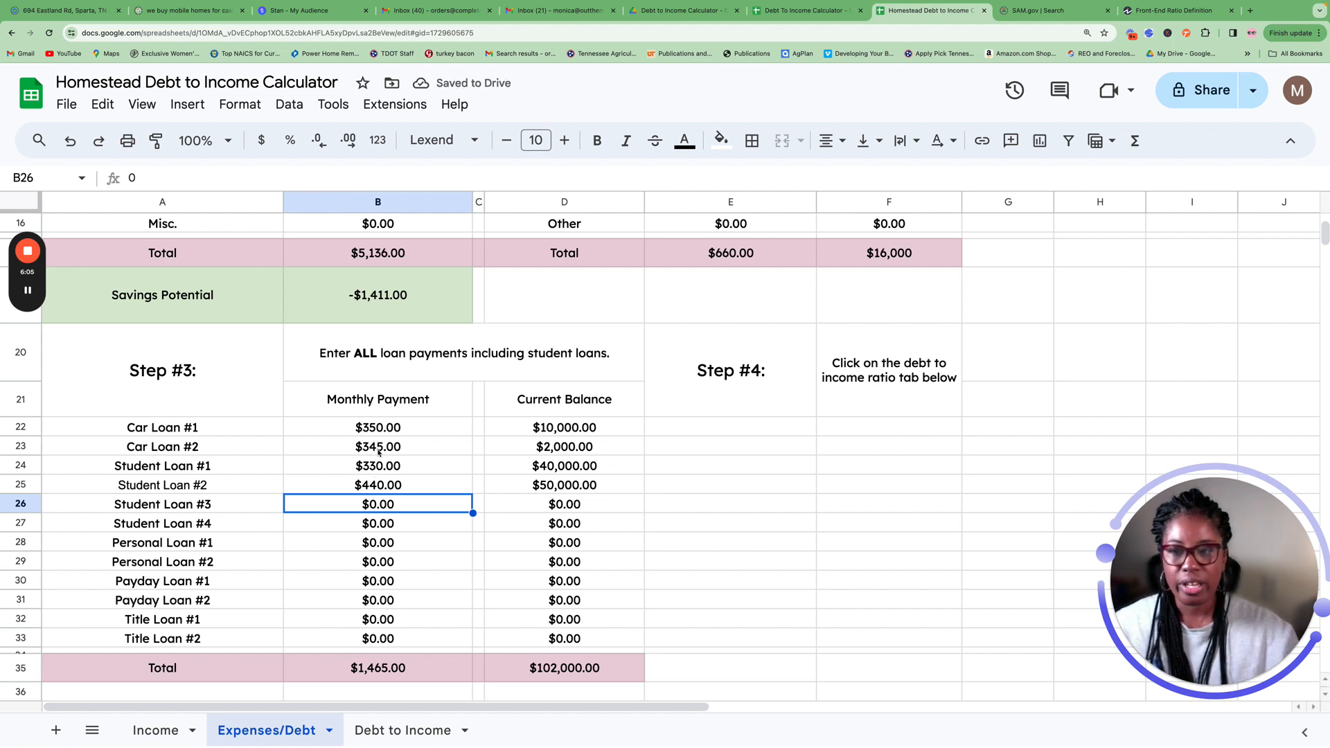
Step: Review the Step #4 instruction and take a brief look at the Debt to Income sheet before returning to Expenses/Debt
click(754, 374)
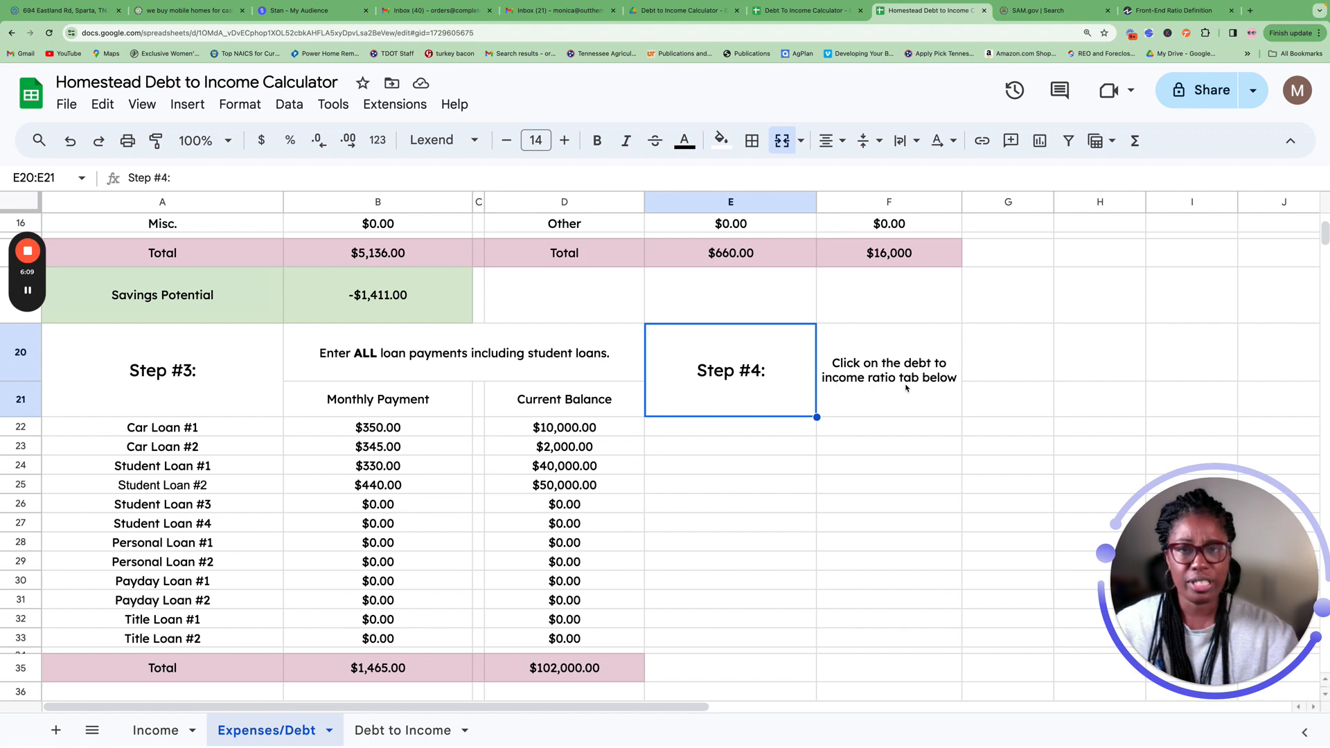
click(405, 740)
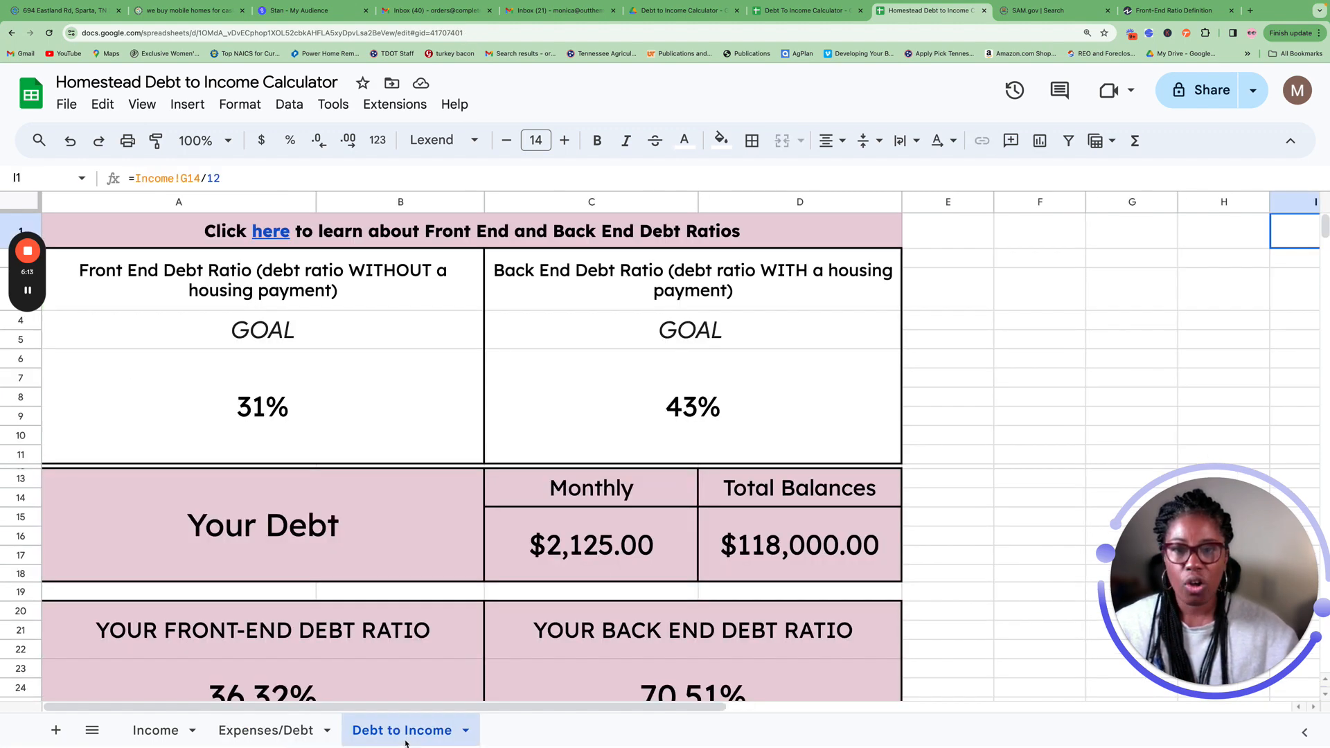
click(280, 743)
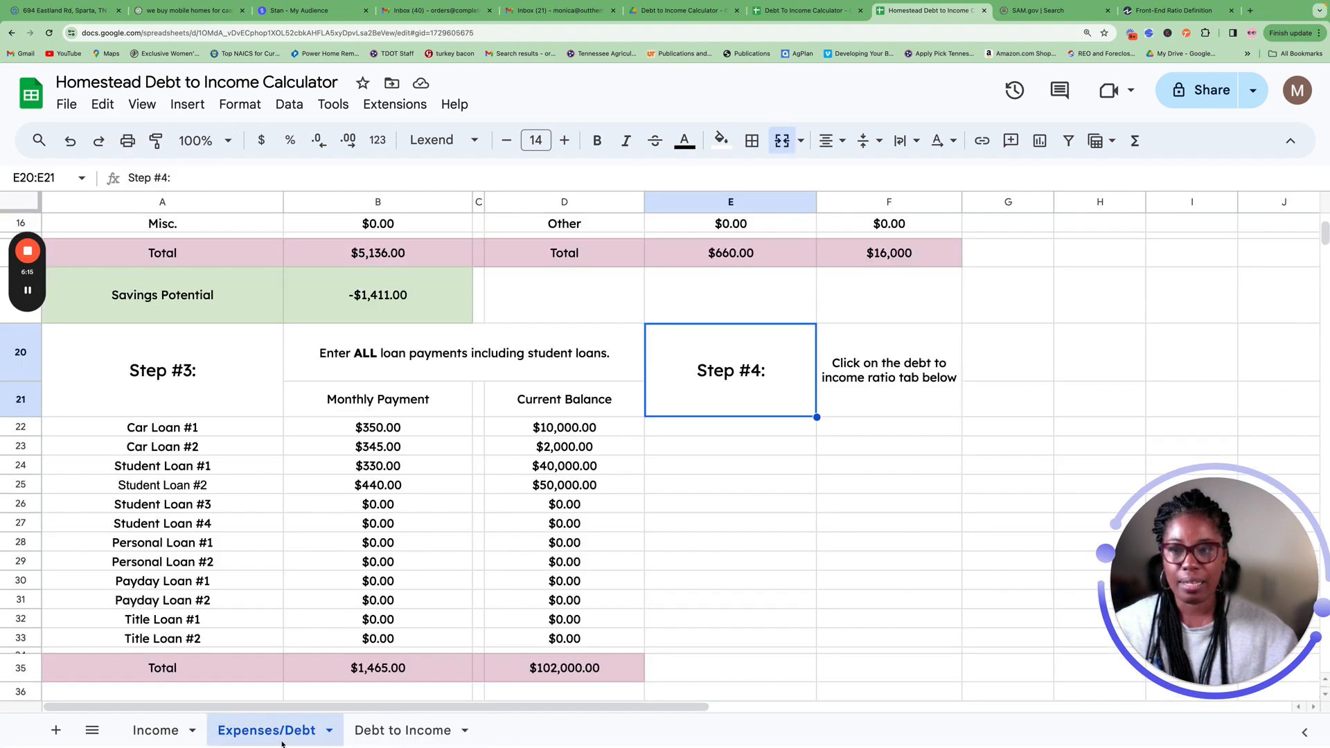
Step: Reset the monthly payments for Student Loan #1 and Student Loan #2 to 0 and check the Savings Potential cell
click(383, 303)
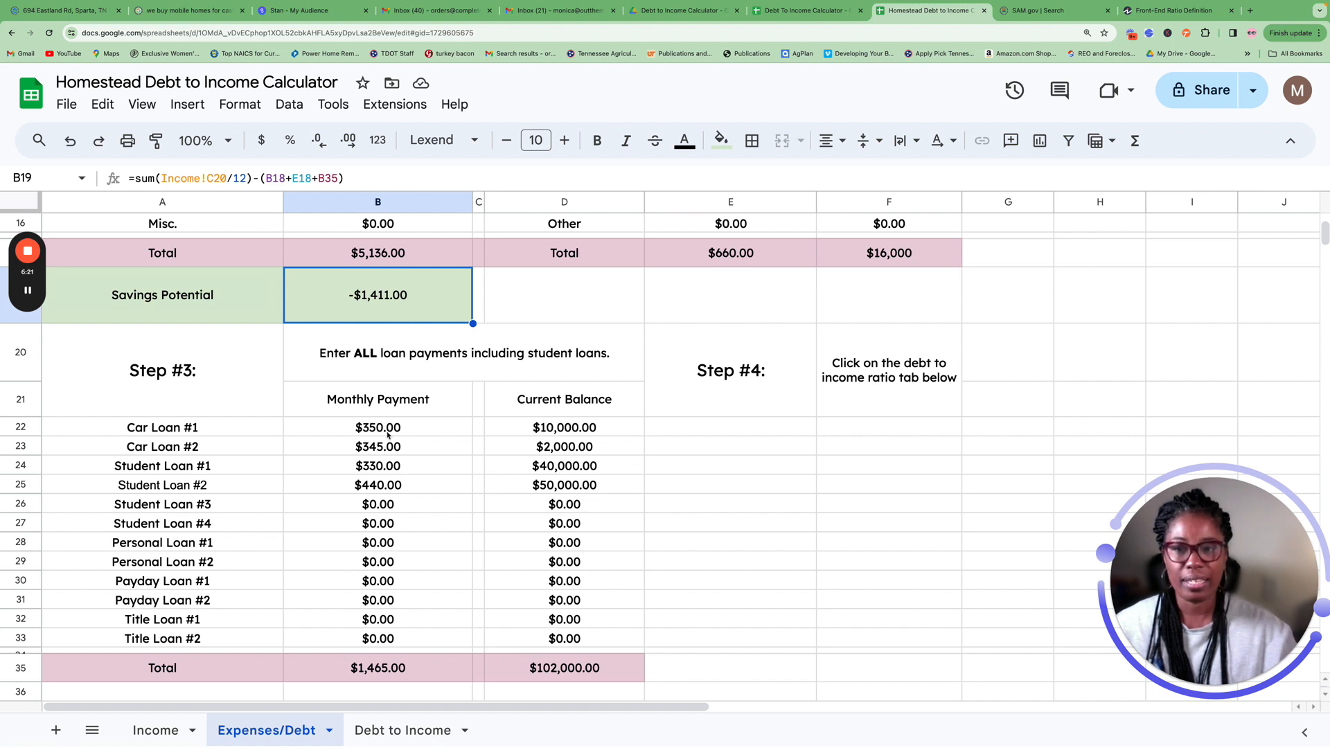
click(382, 468)
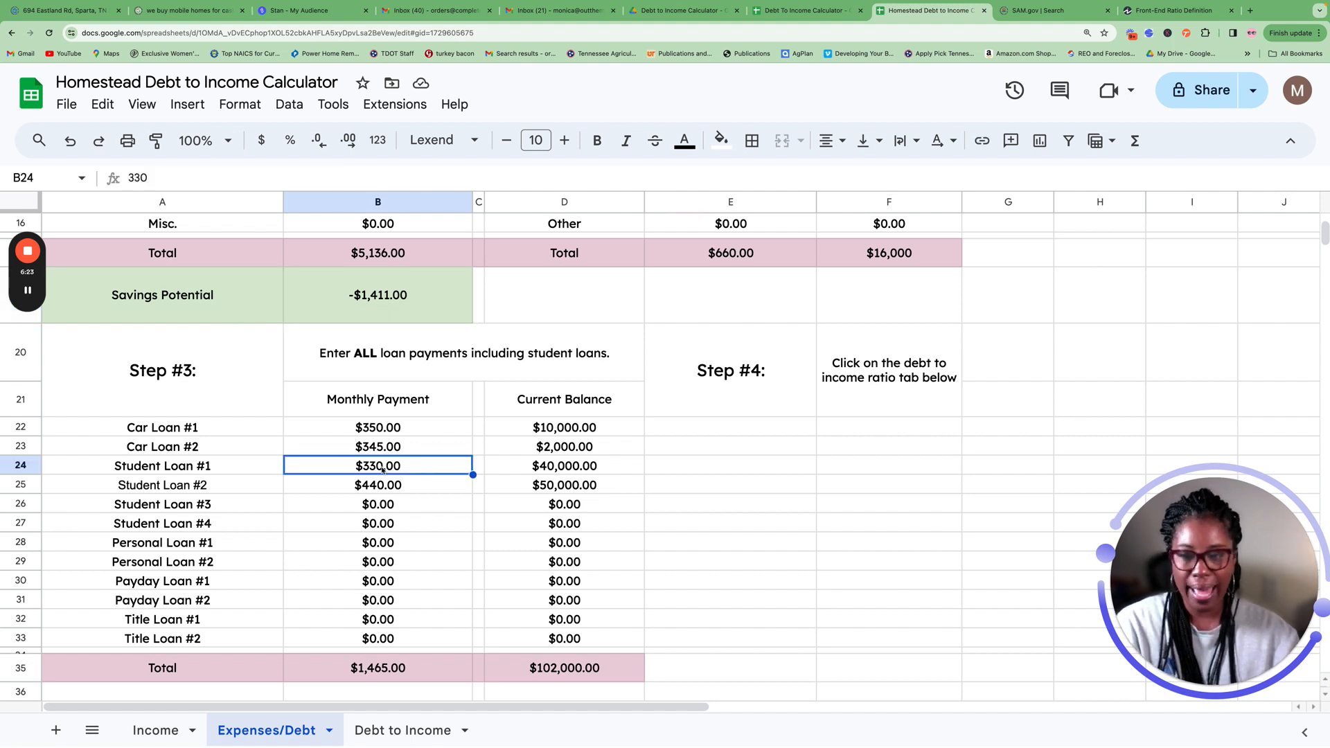
text(0)
key(Return)
text(0)
key(Return)
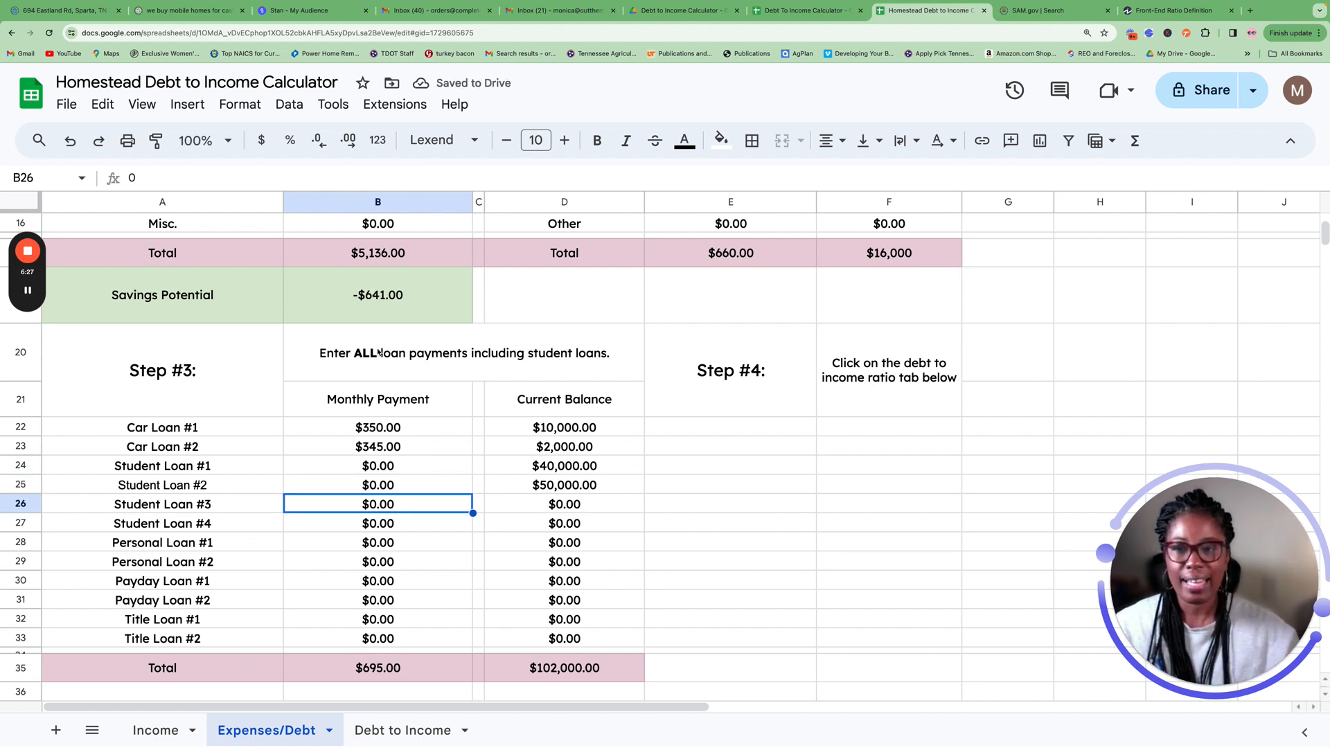
click(380, 294)
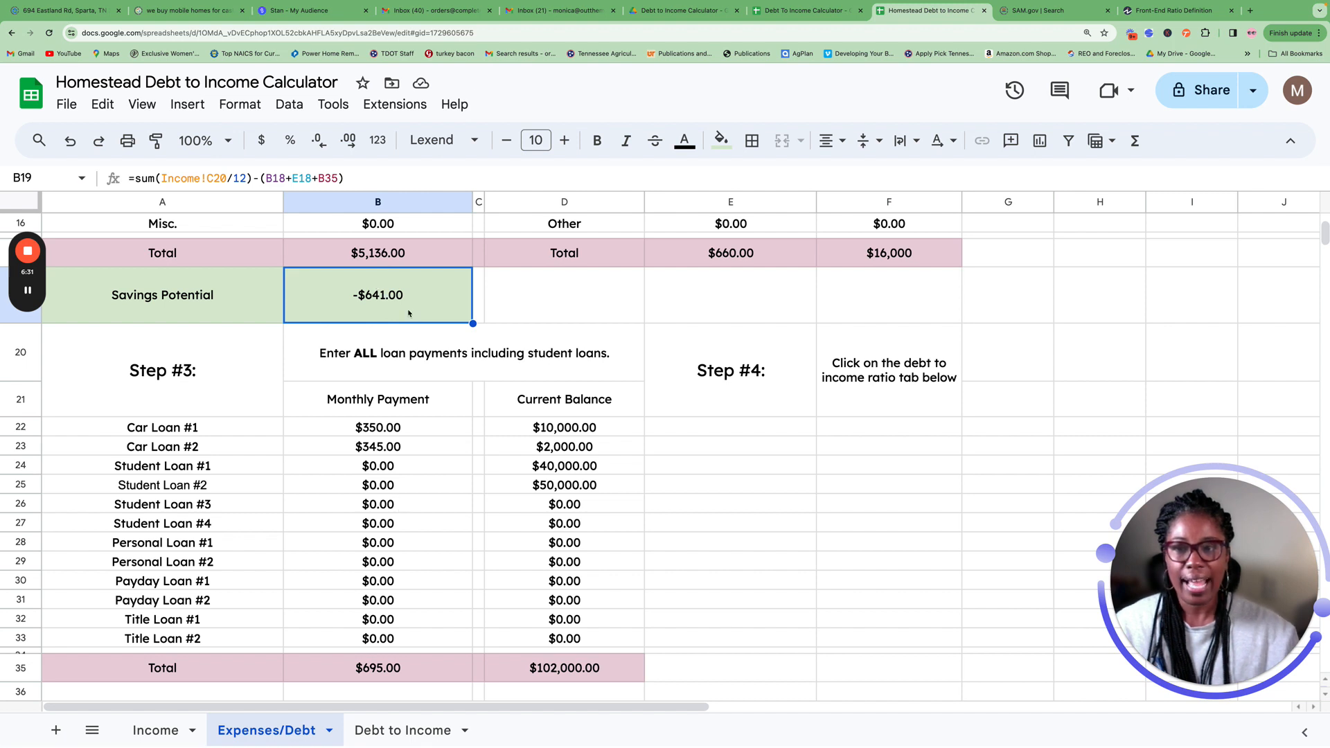
Step: Set the Out to Eat expense to 0 and Groceries + Household Goods to 500, checking the Savings Potential and Rent cells
scroll(411, 316, up, 3)
scroll(410, 316, up, 1)
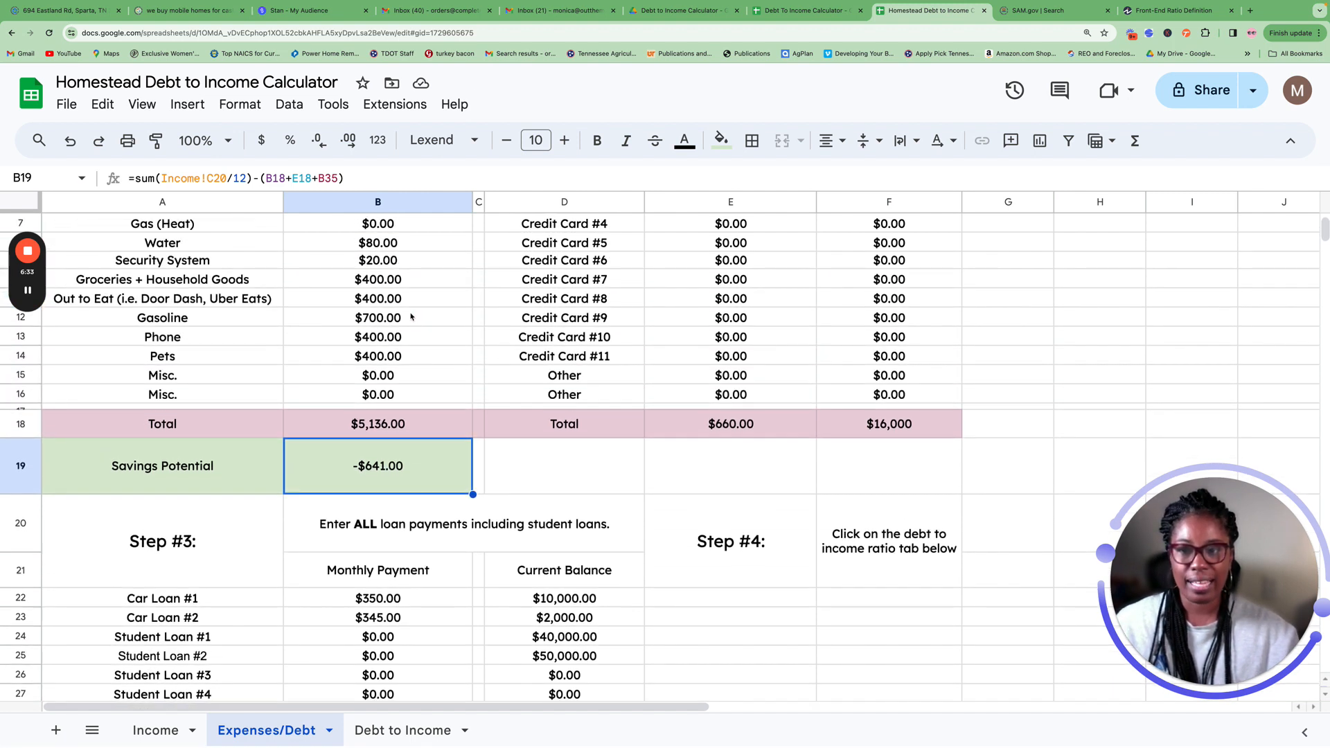
scroll(410, 317, up, 1)
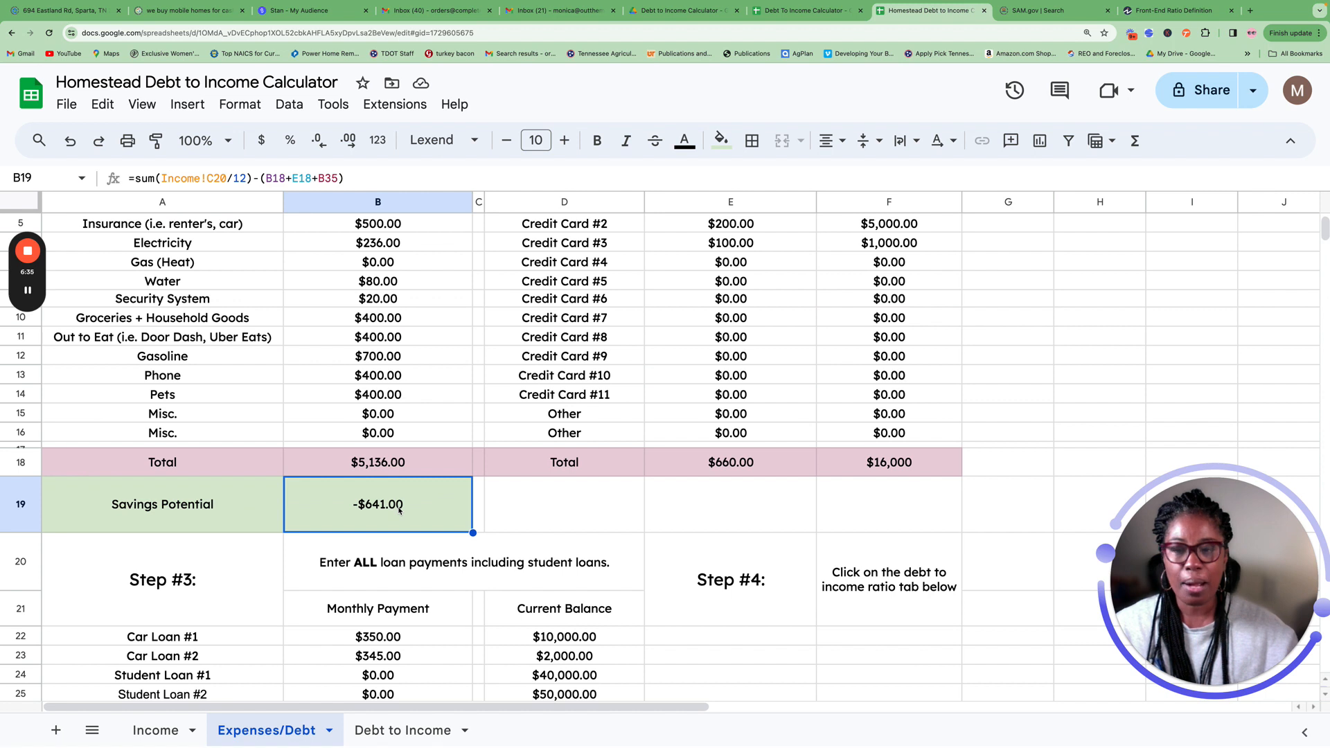
scroll(401, 507, up, 1)
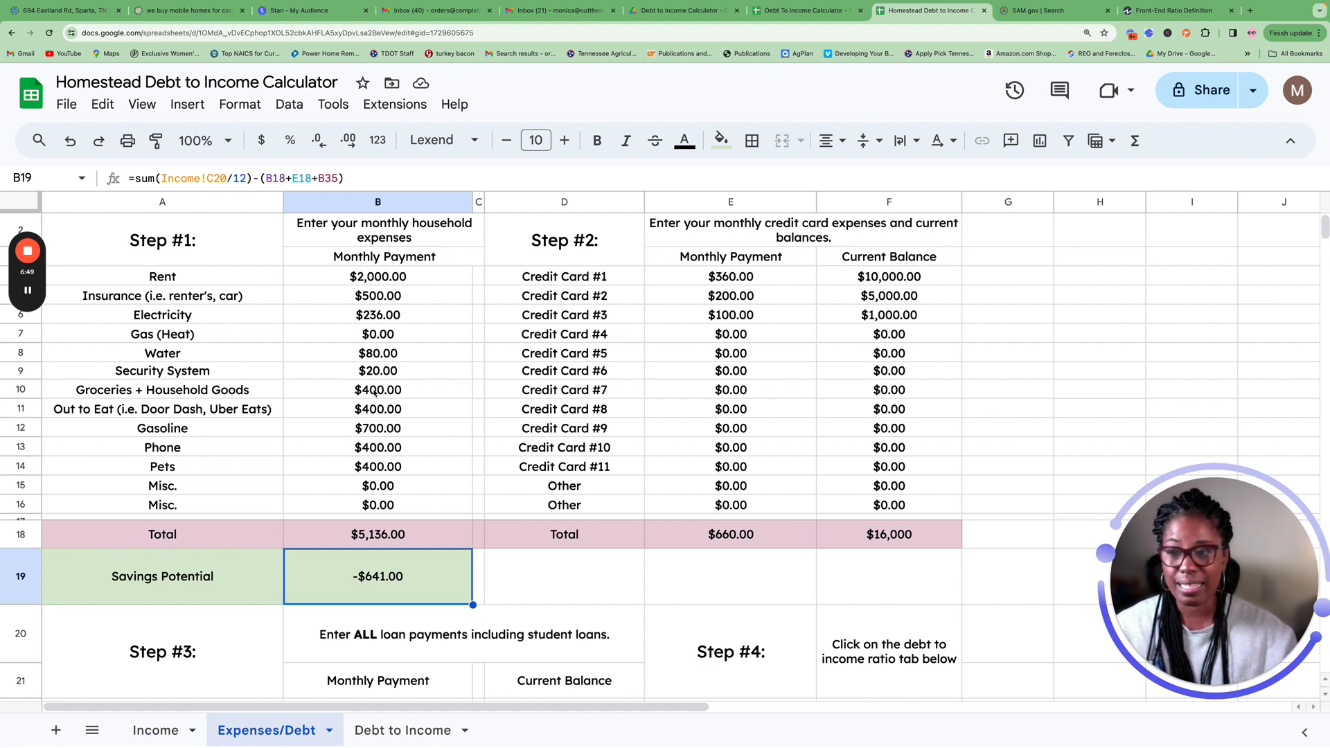
click(382, 414)
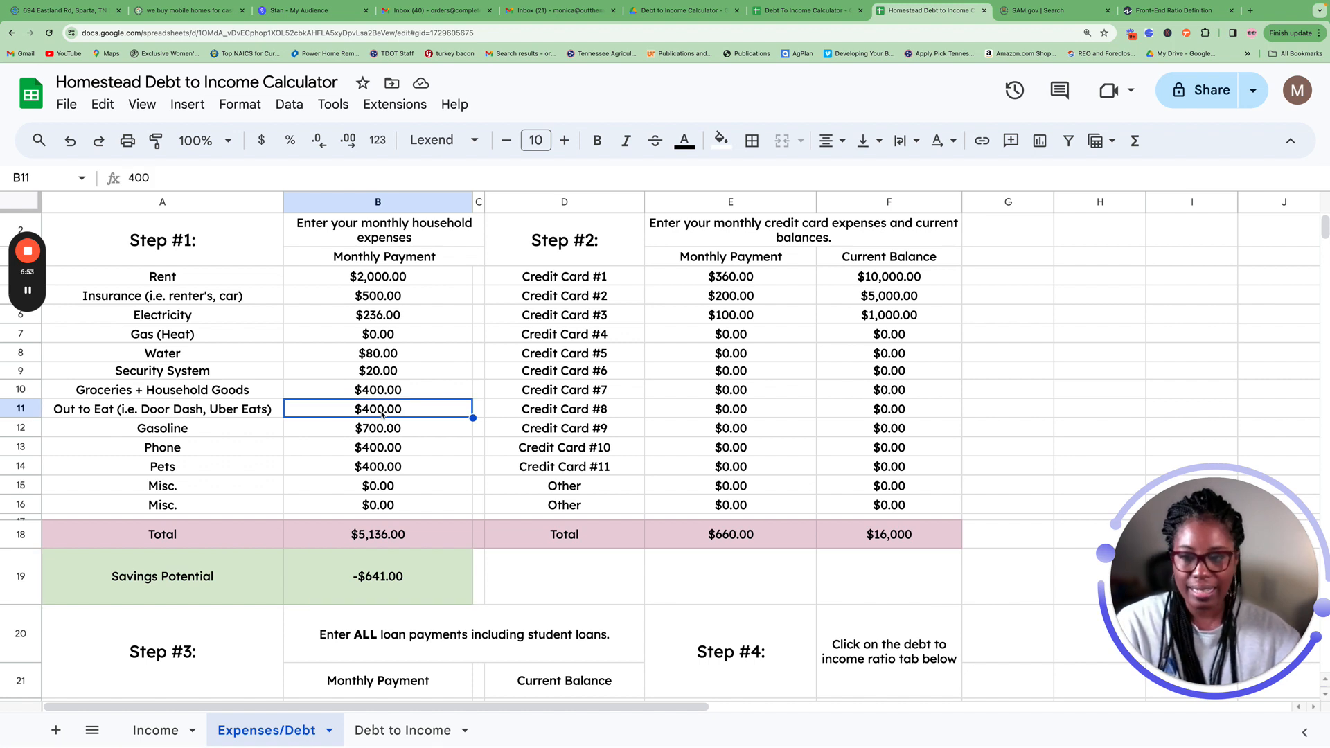
text(0)
key(Return)
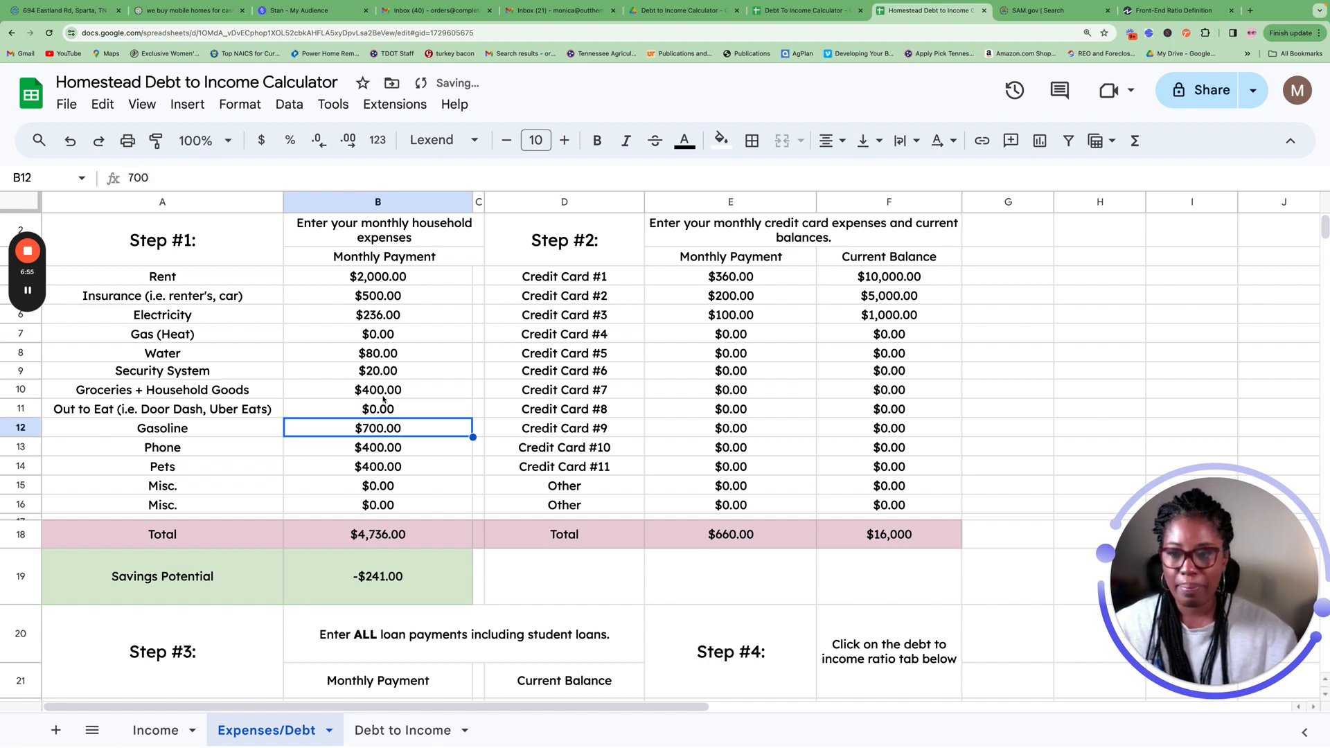
click(378, 389)
text(500)
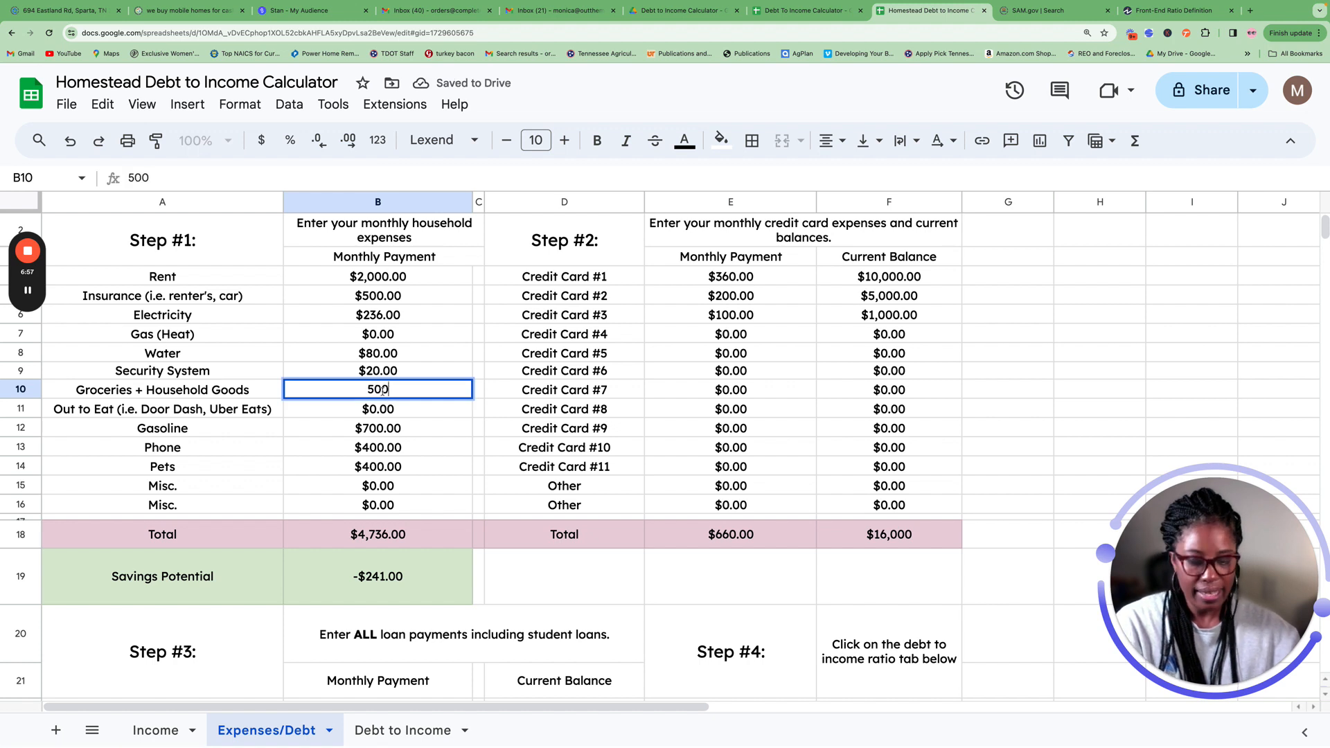
key(Return)
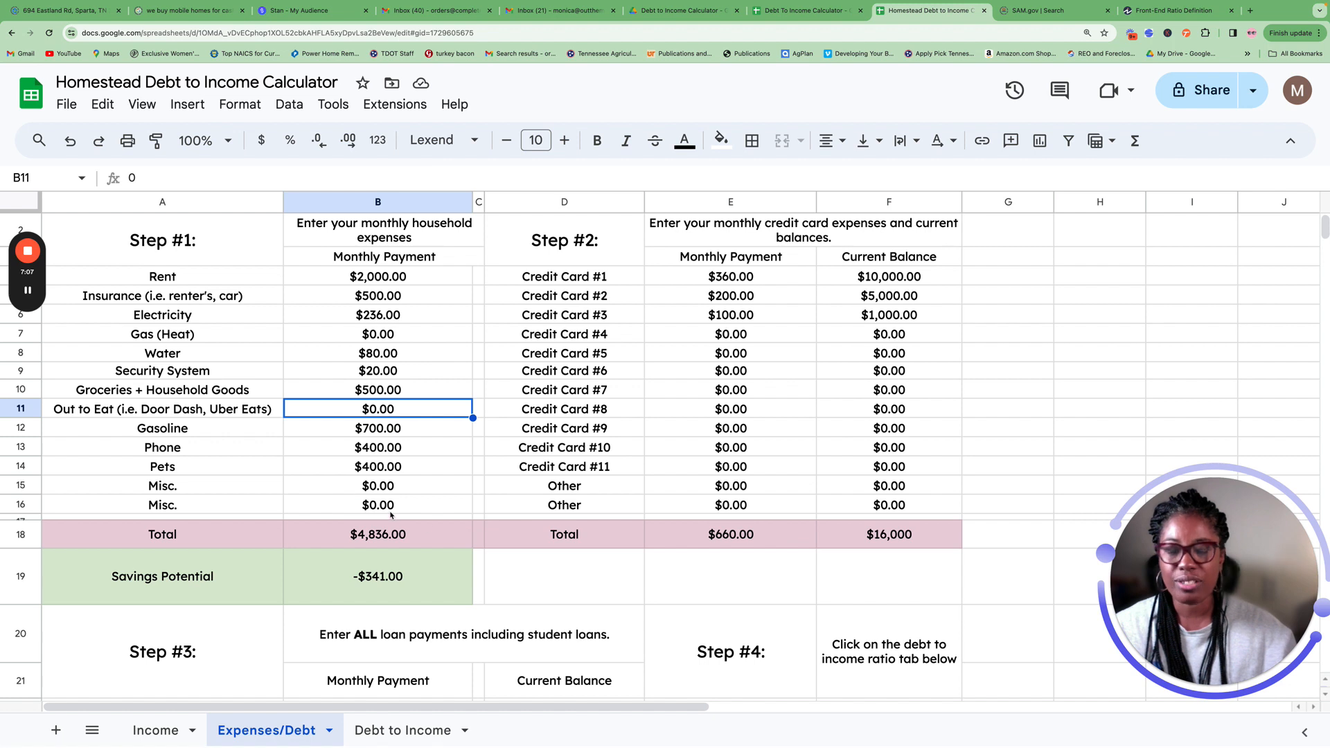
click(389, 583)
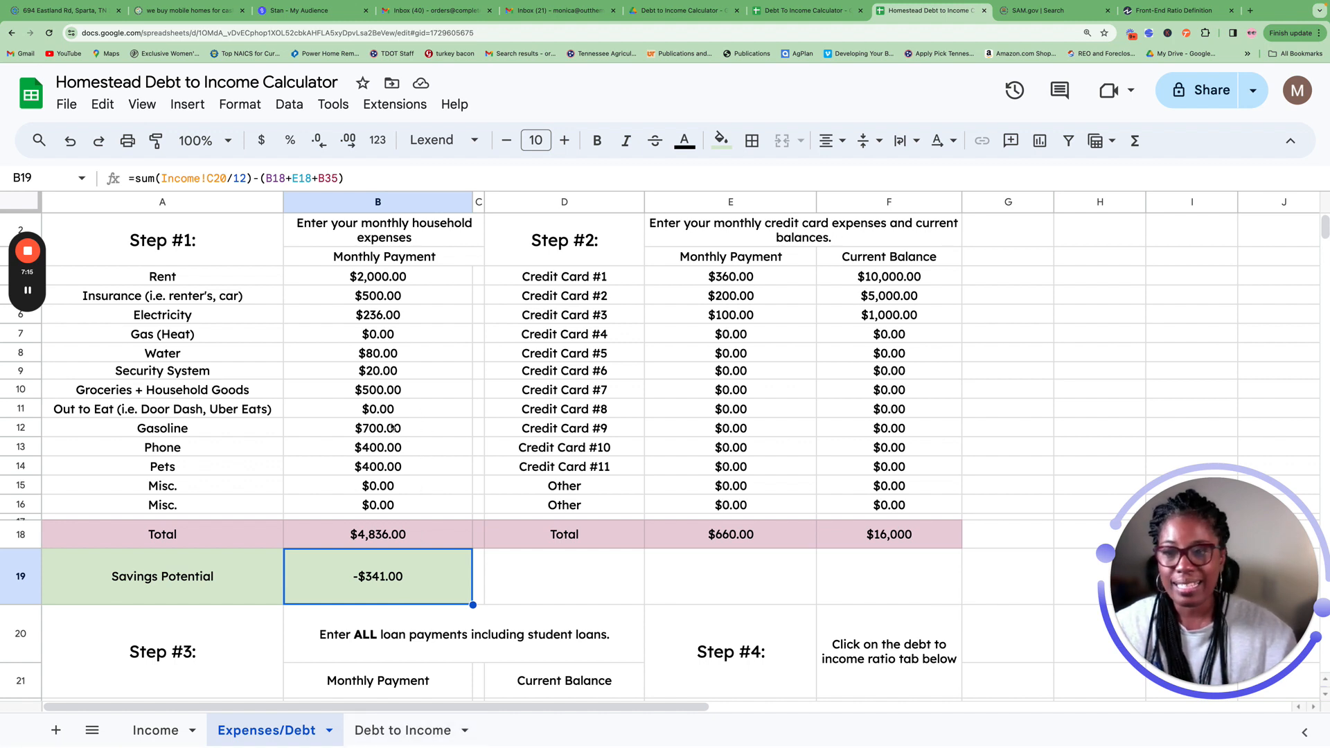
click(380, 280)
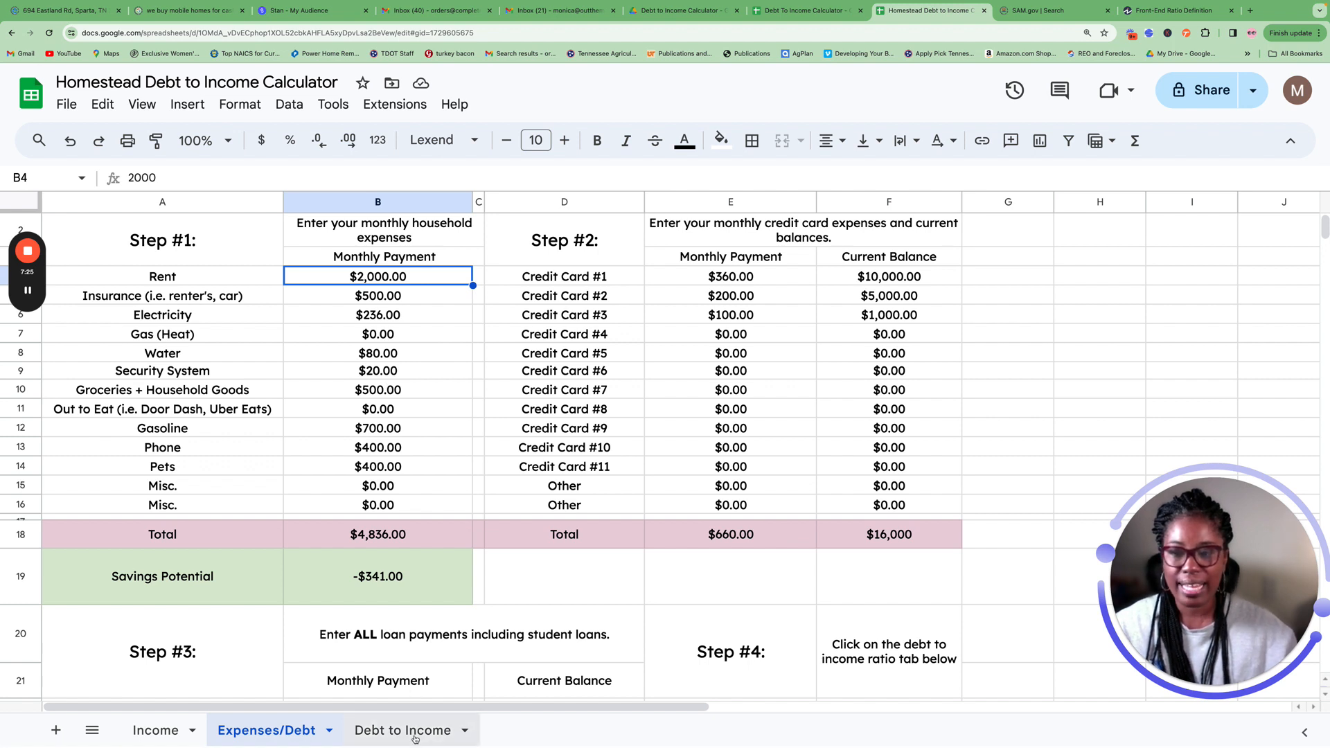
Step: Set the Step #3 monthly payments to 330 for Student Loan #1 and 440 for Student Loan #2
scroll(400, 602, down, 5)
click(395, 525)
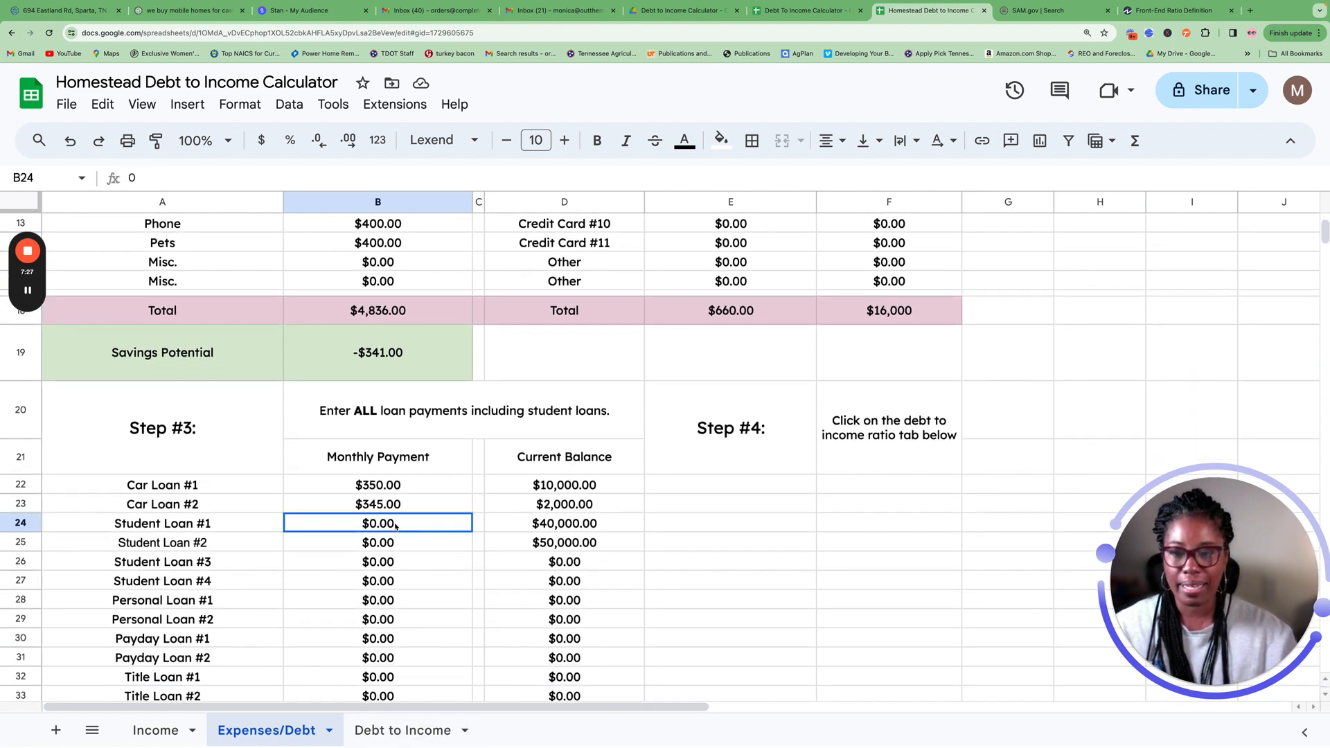
text(330)
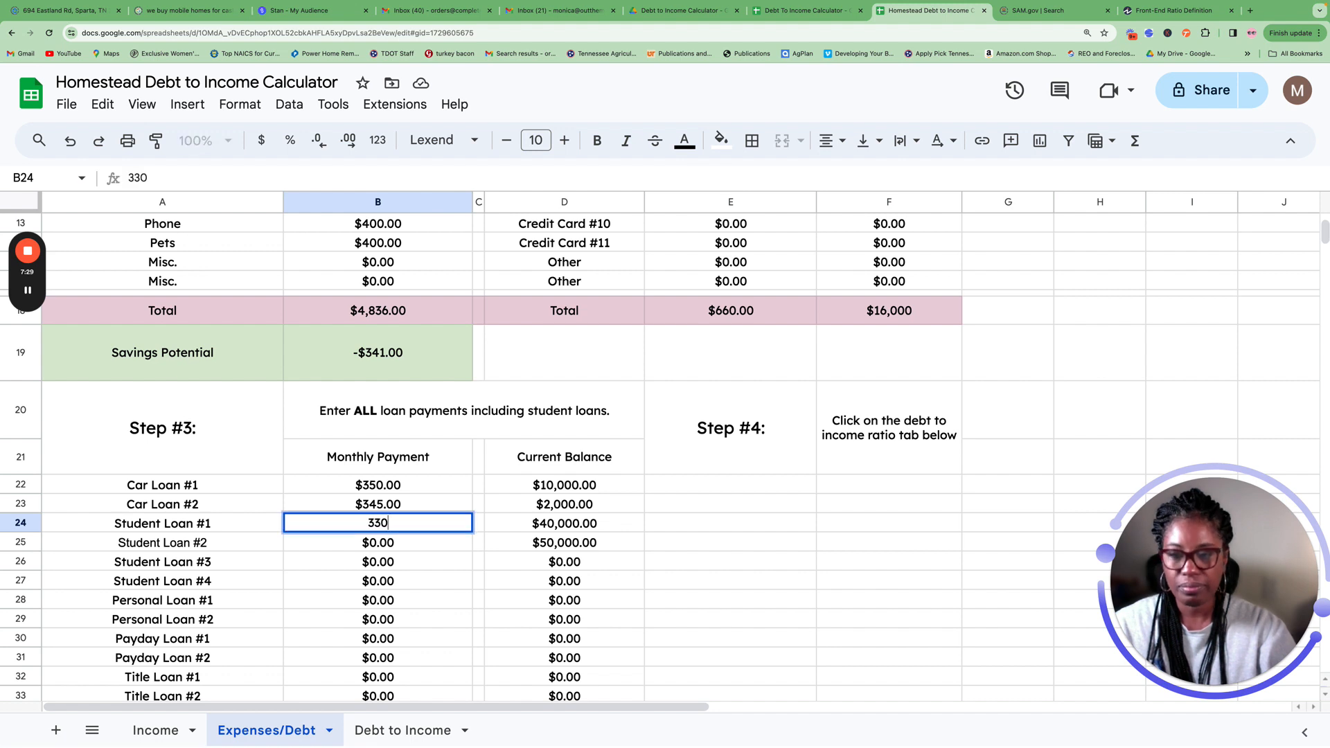
key(Return)
text(440)
key(Return)
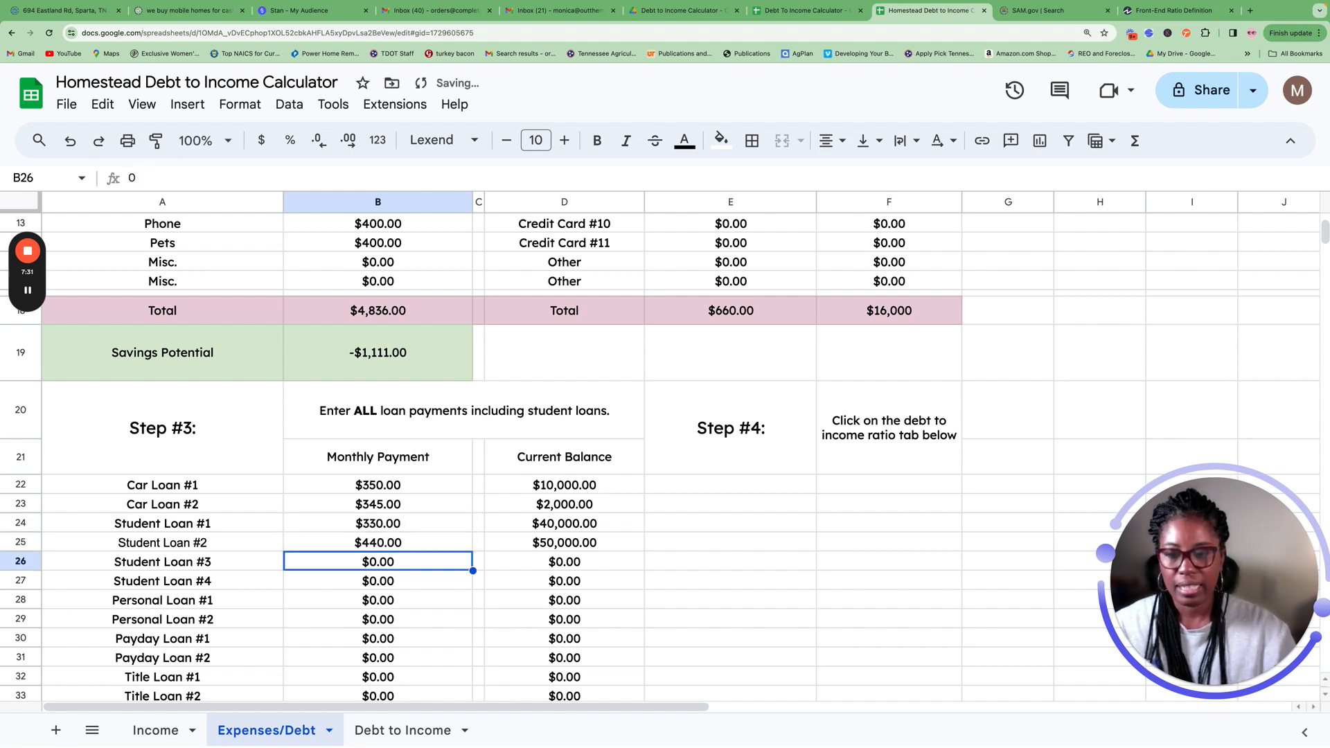
Step: Open the Debt to Income sheet and compare the front-end and back-end ratio goals with the calculated debt ratios
click(392, 732)
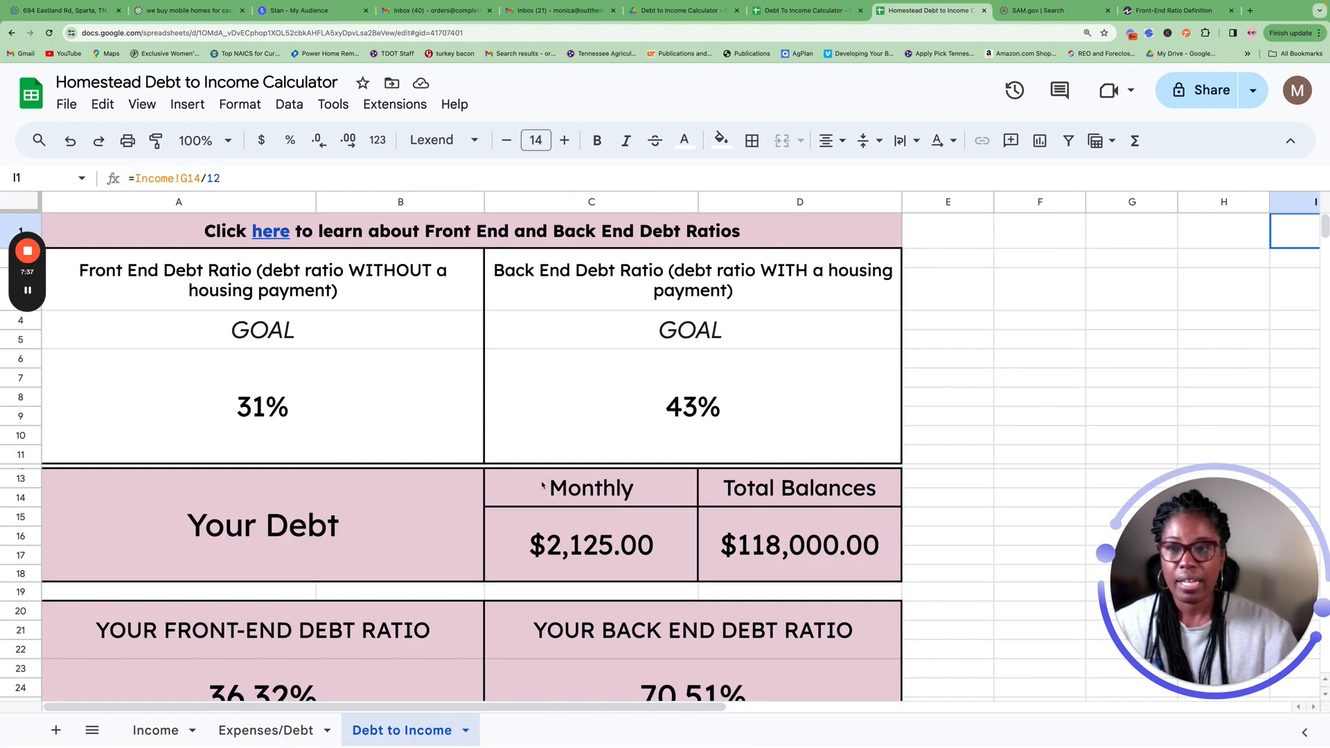
click(257, 244)
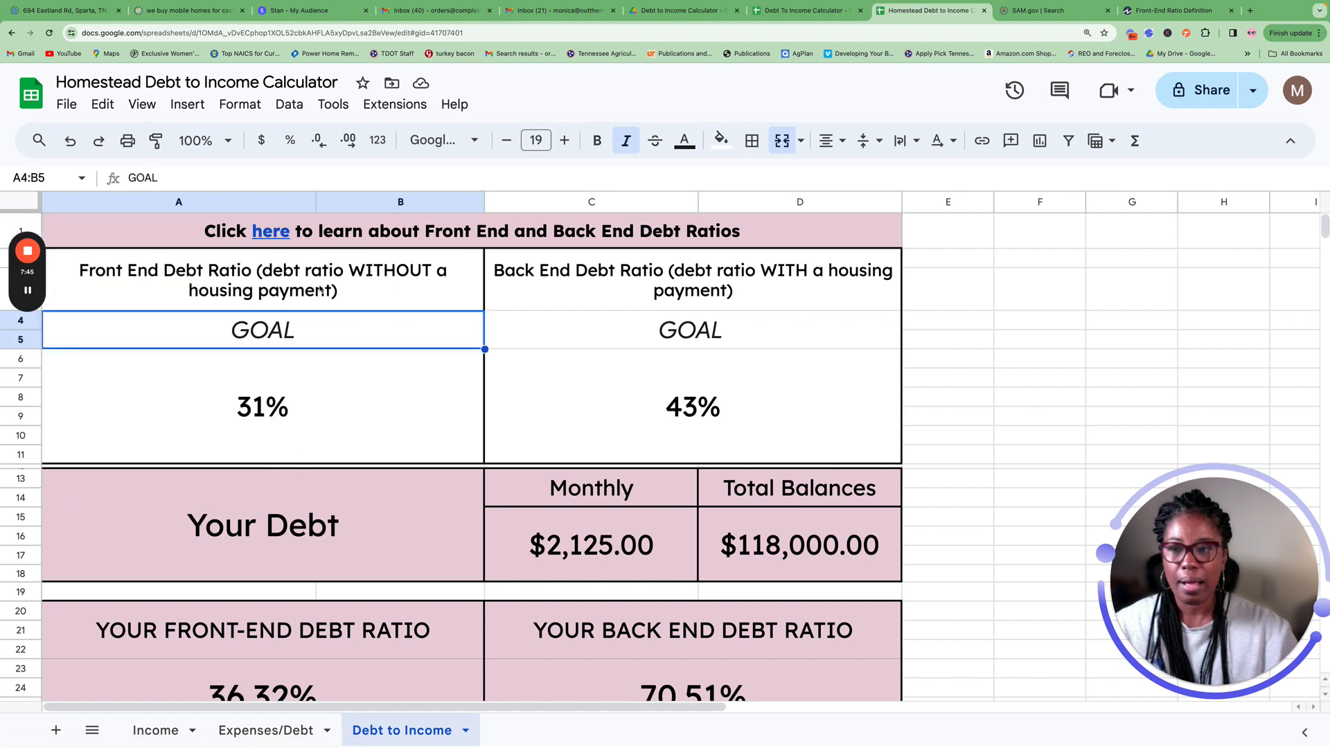
click(299, 284)
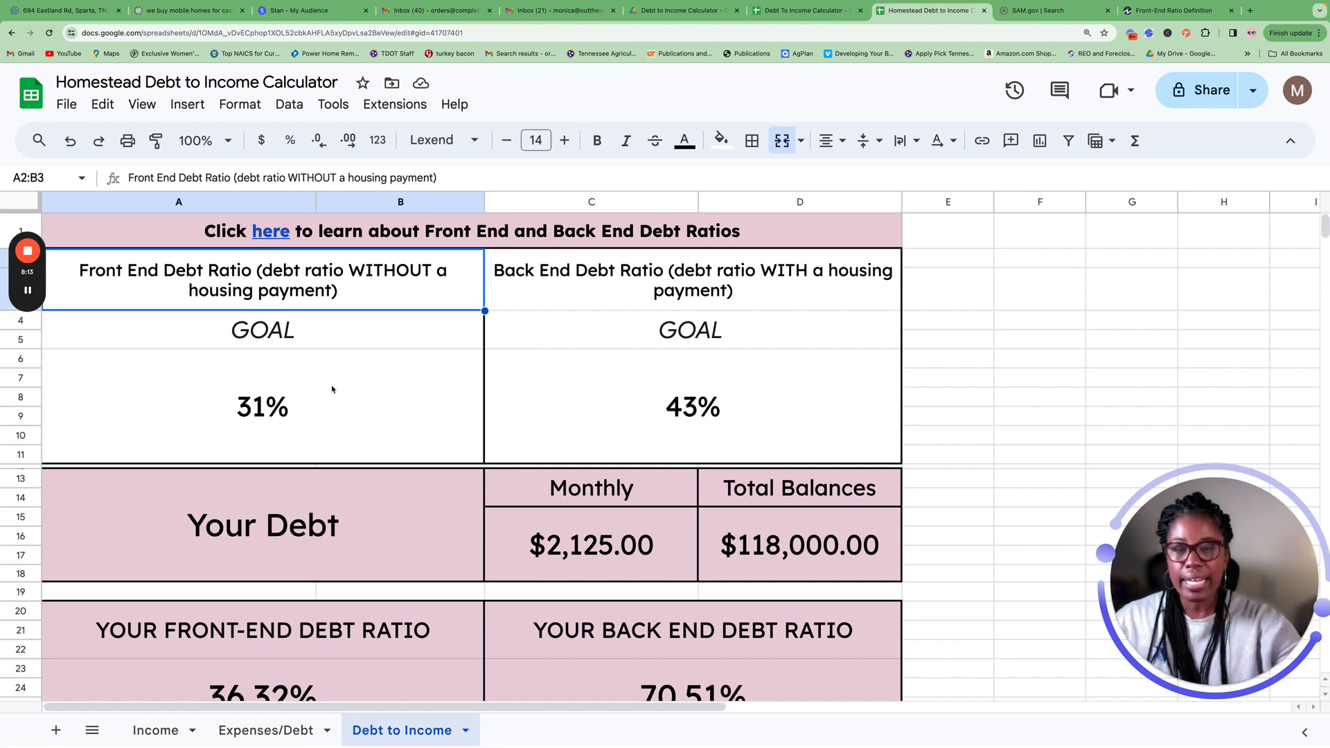
click(298, 415)
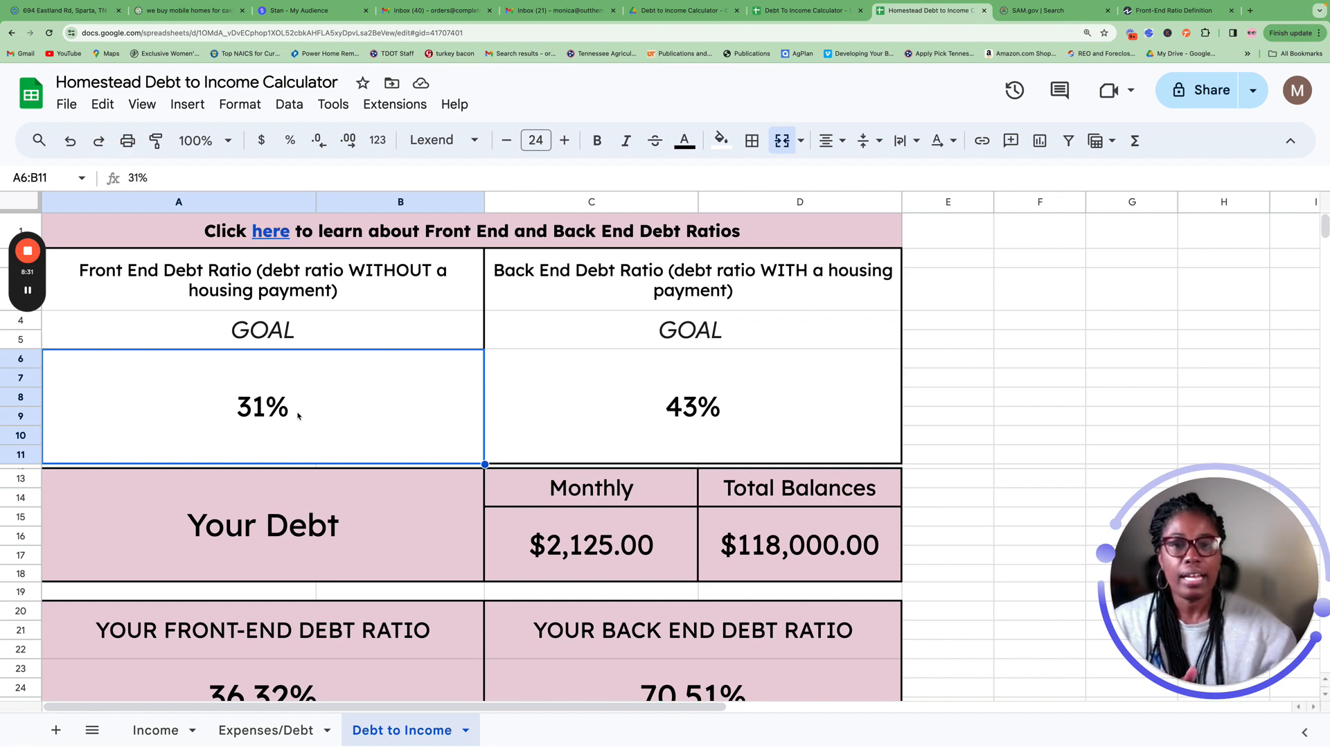
click(670, 426)
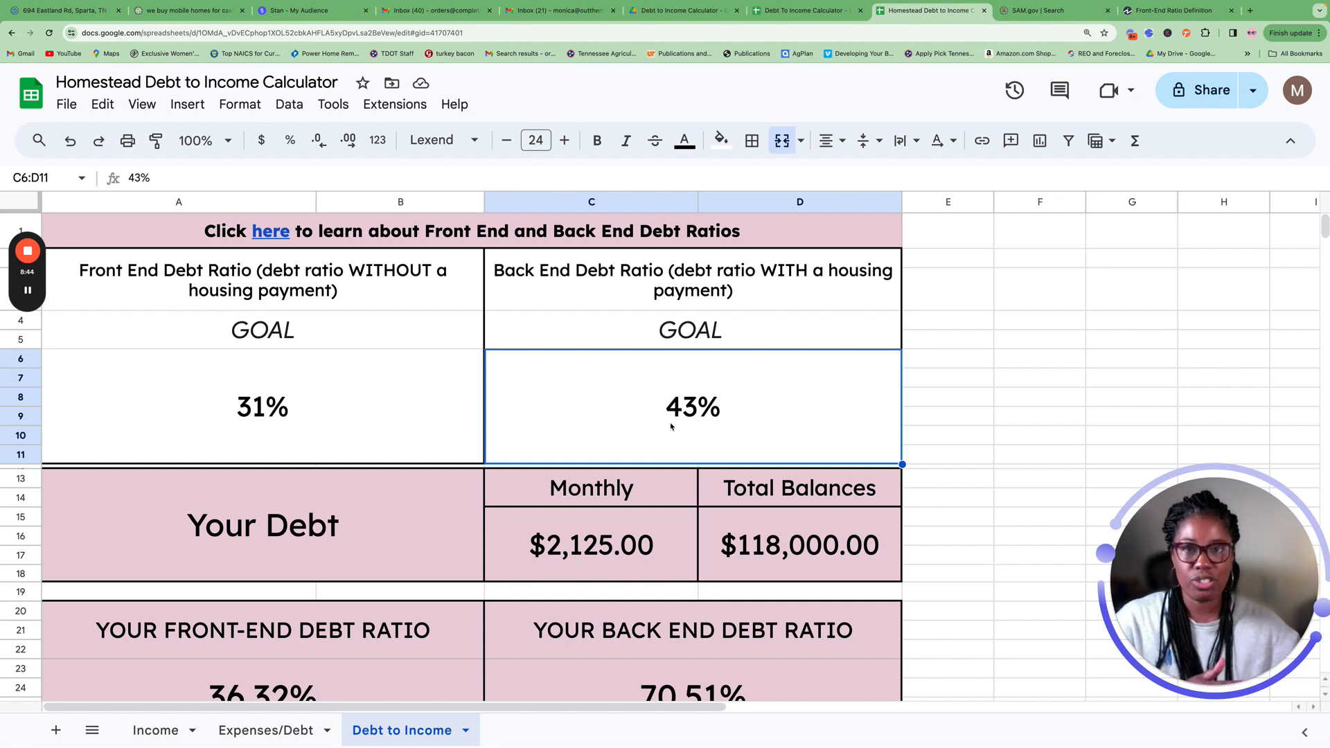
scroll(647, 469, down, 3)
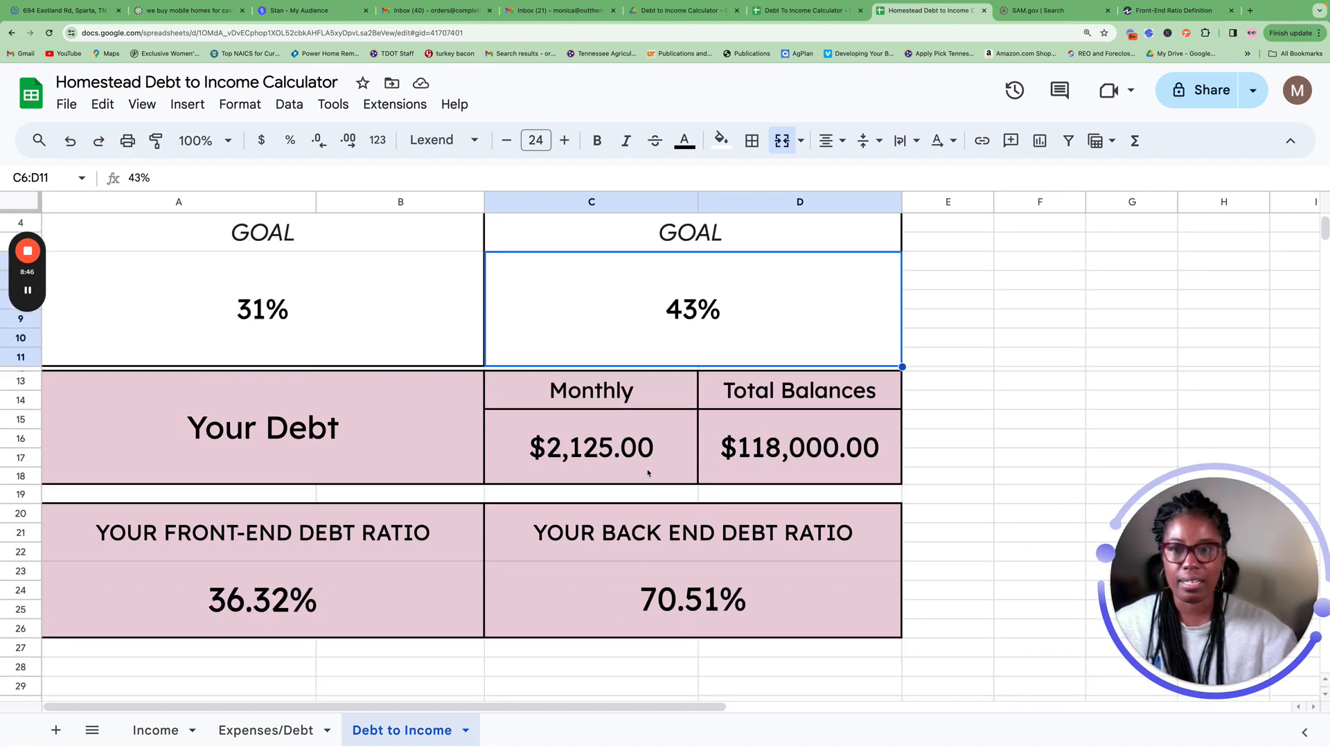
scroll(647, 474, up, 3)
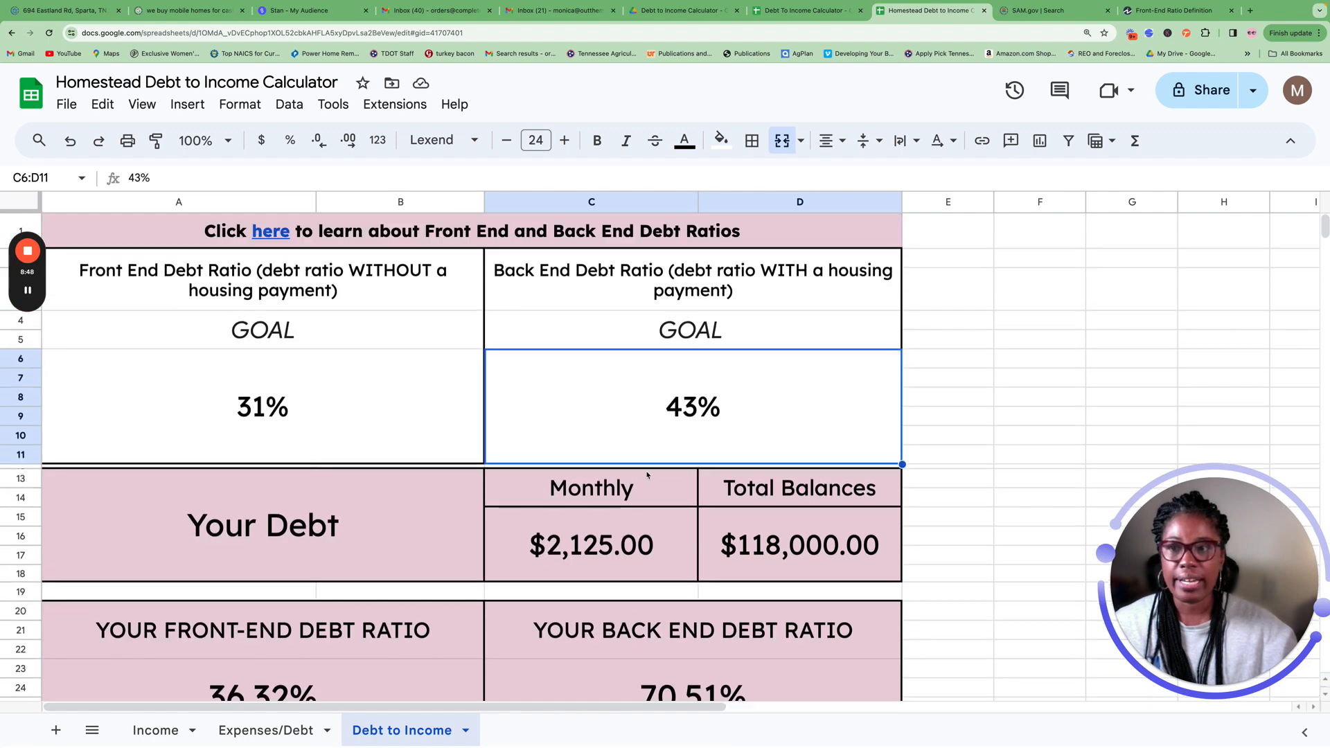
Step: Compare the front-end and back-end ratio goals with the monthly debt, total balances and both calculated debt ratios on the Debt to Income sheet
click(340, 457)
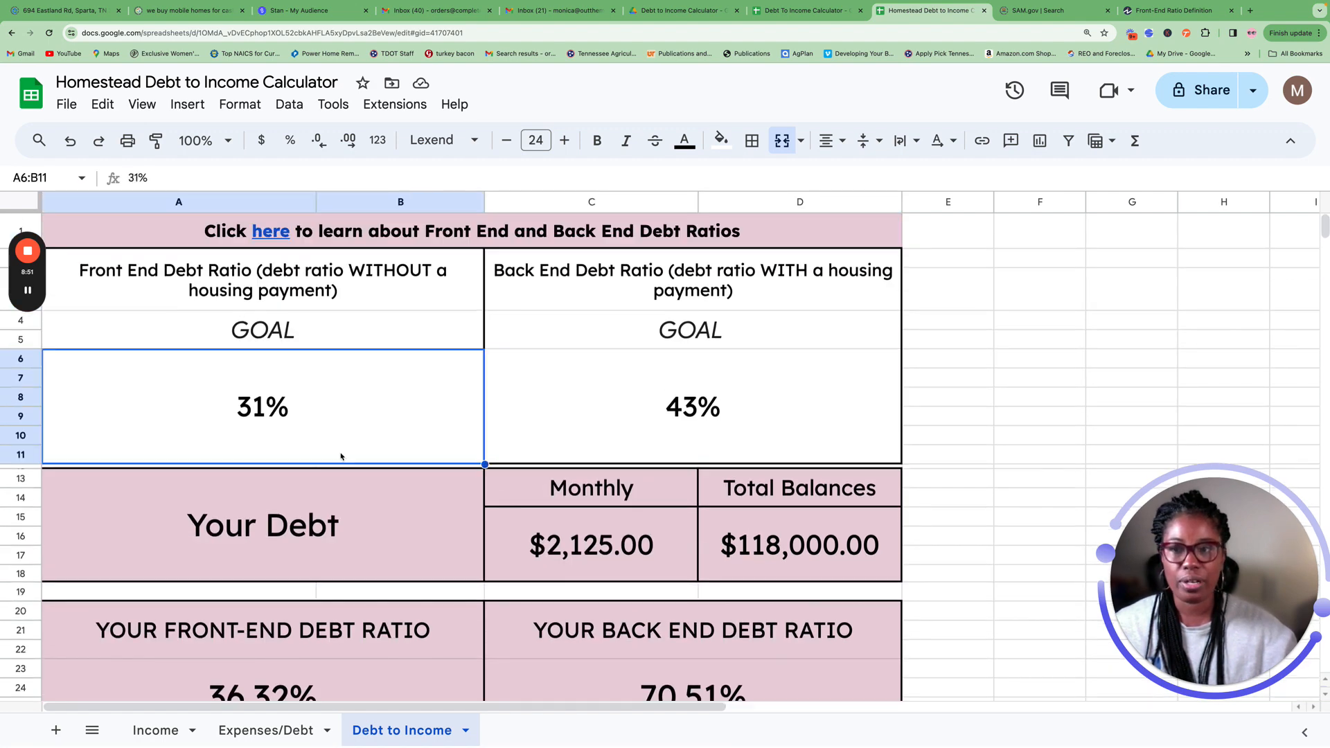
click(607, 434)
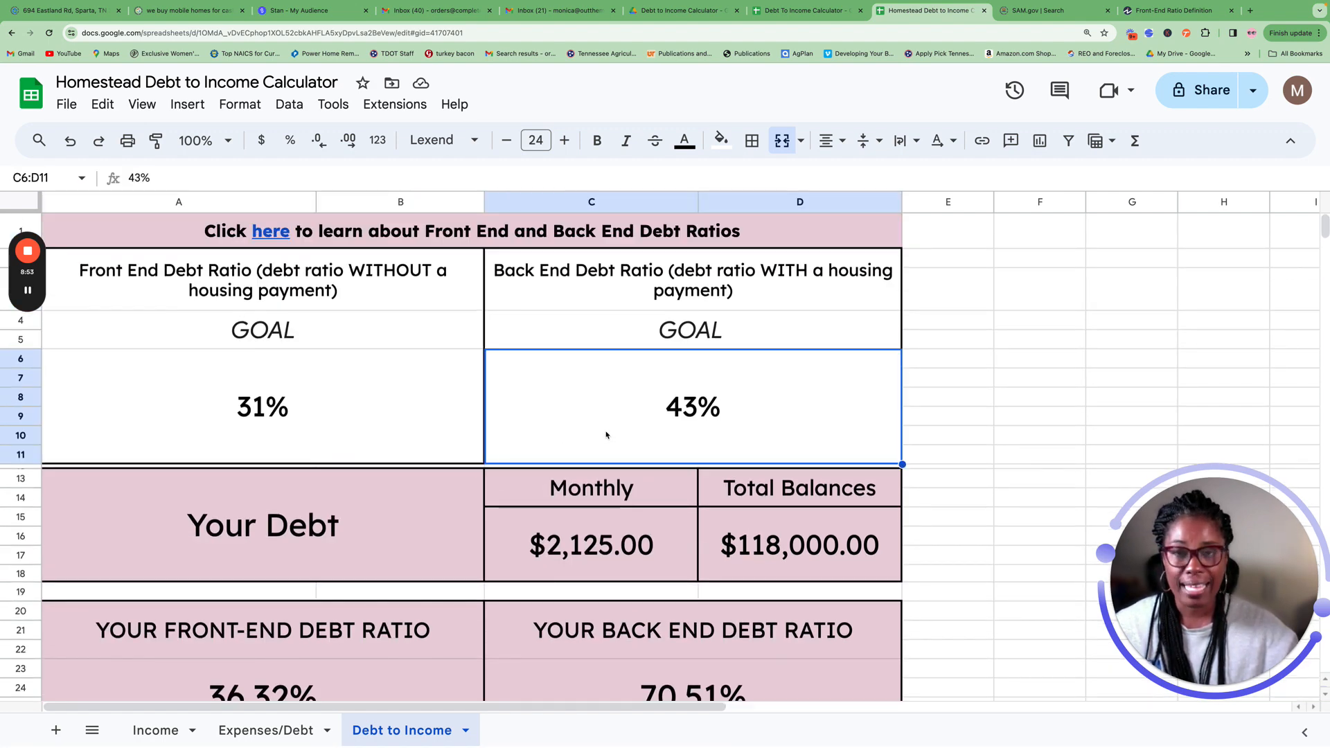
scroll(391, 514, down, 2)
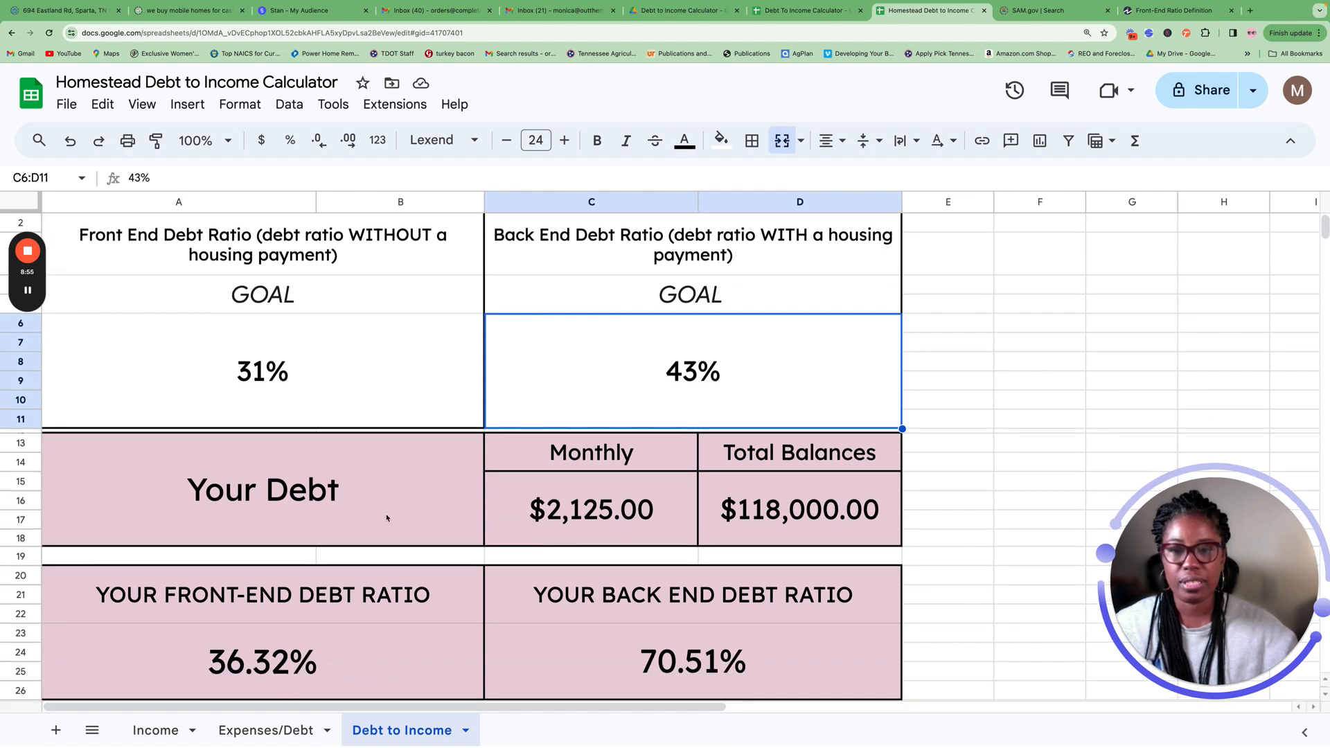
click(388, 502)
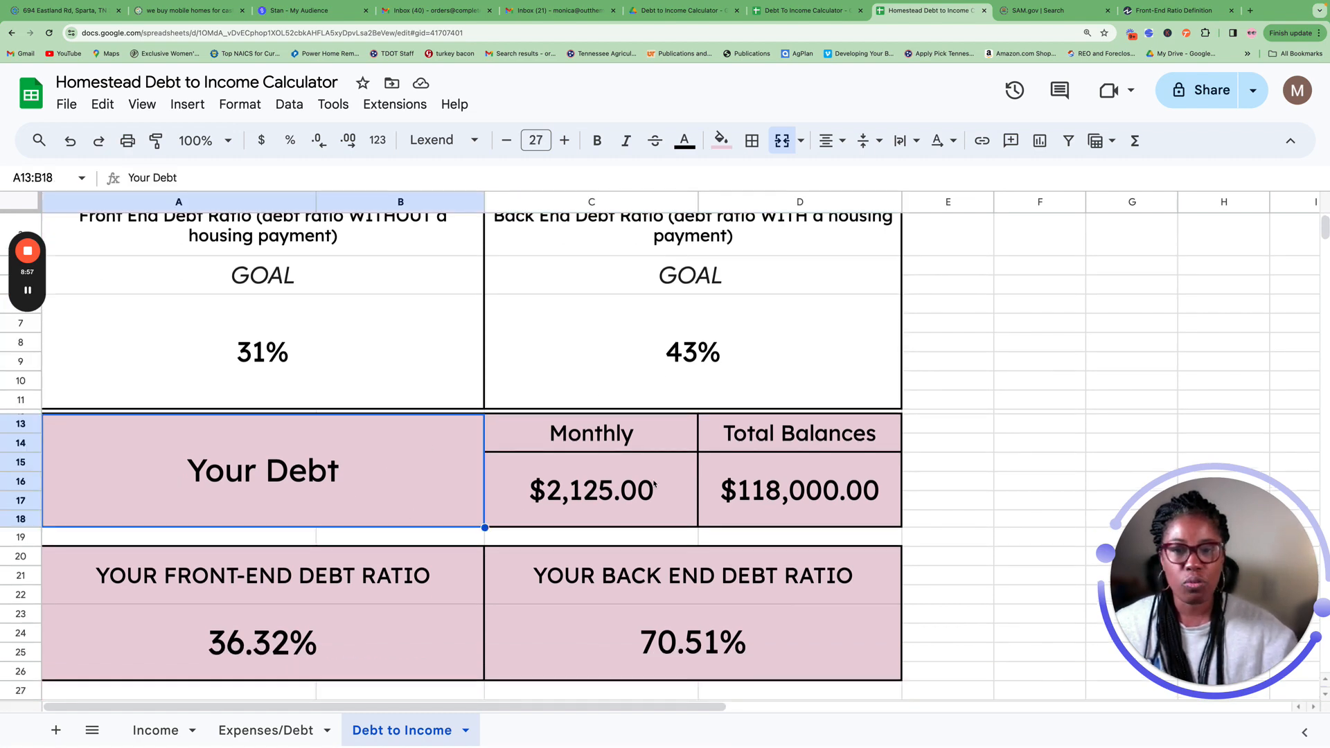
click(558, 490)
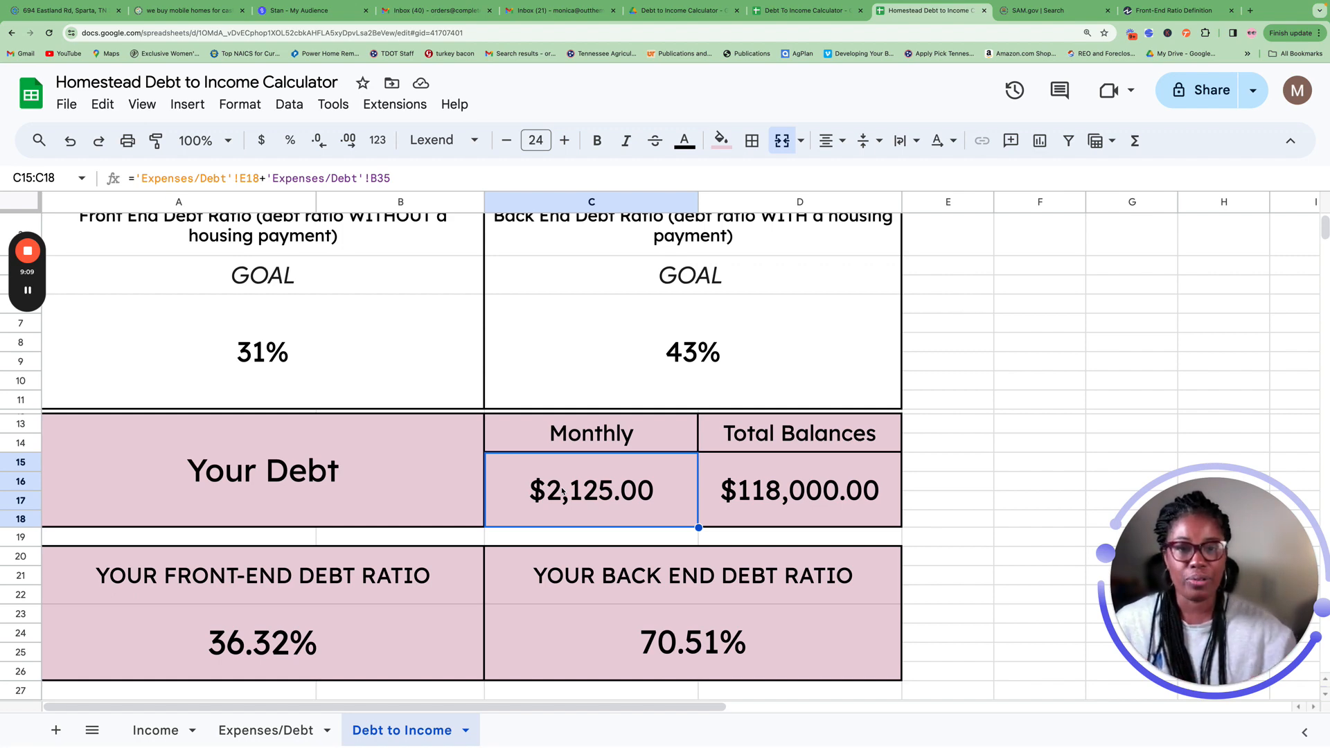
click(802, 523)
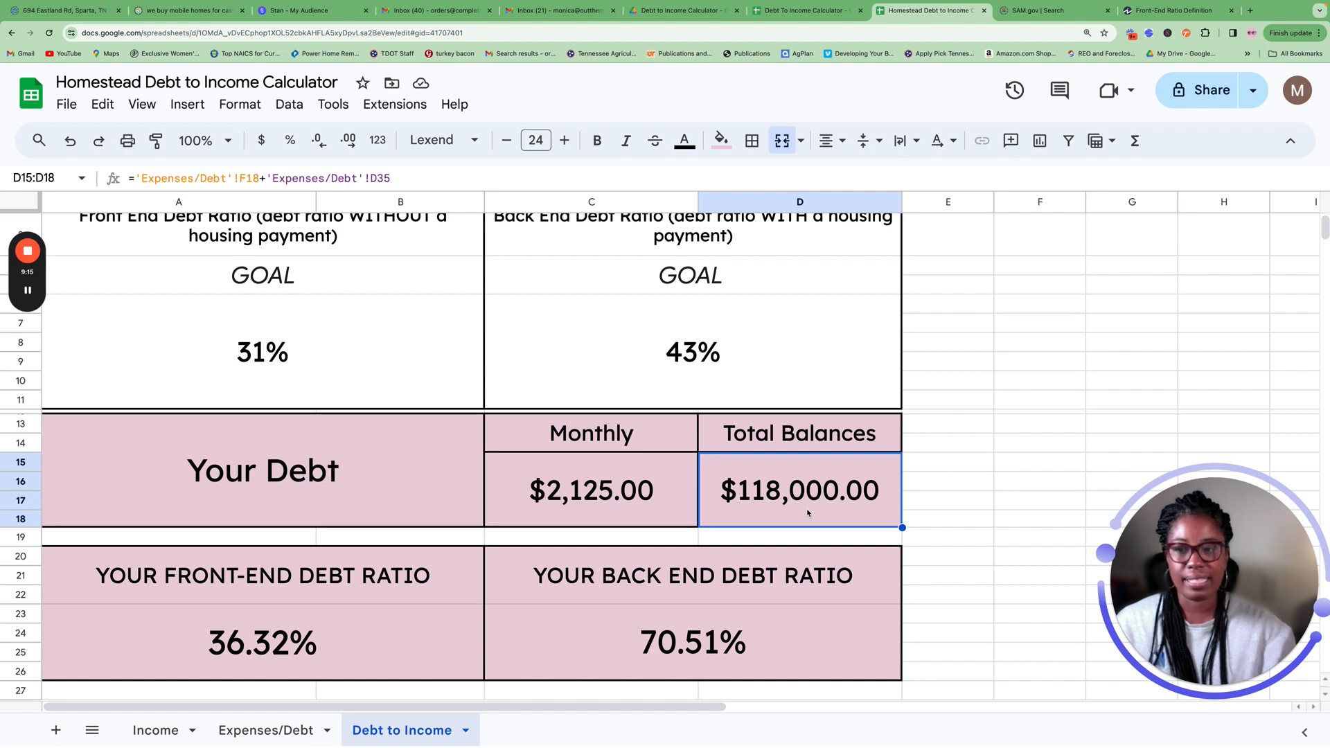
click(424, 615)
scroll(409, 603, down, 2)
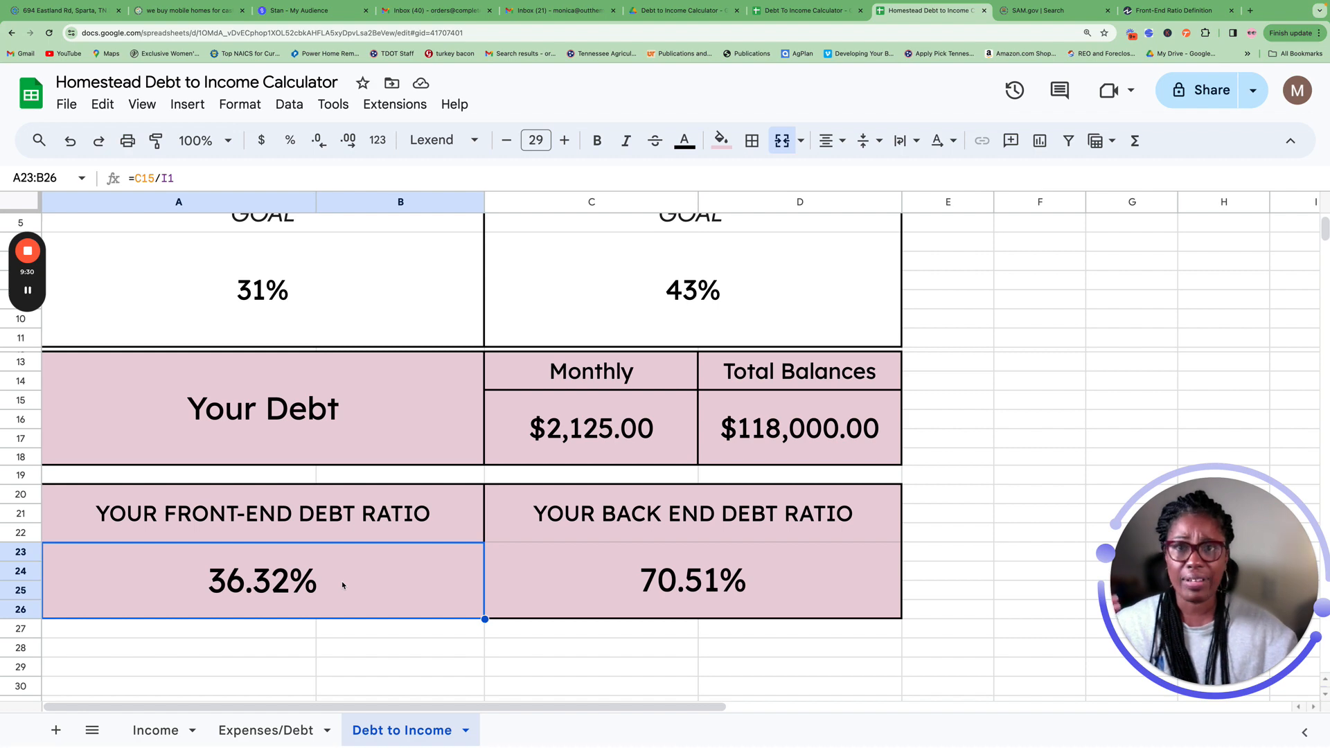
click(536, 586)
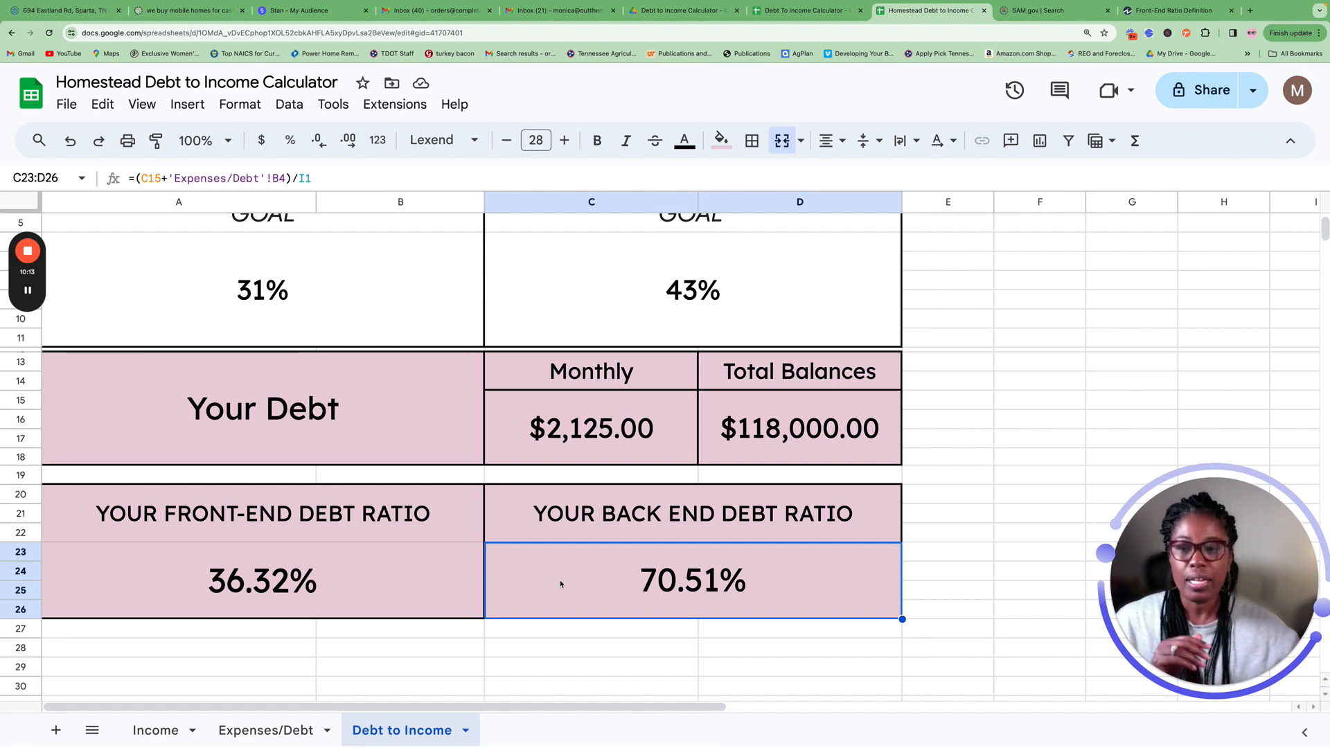
Step: On the Expenses/Debt sheet, set the current balances of Credit Card #2 and Credit Card #3 to 0
click(277, 727)
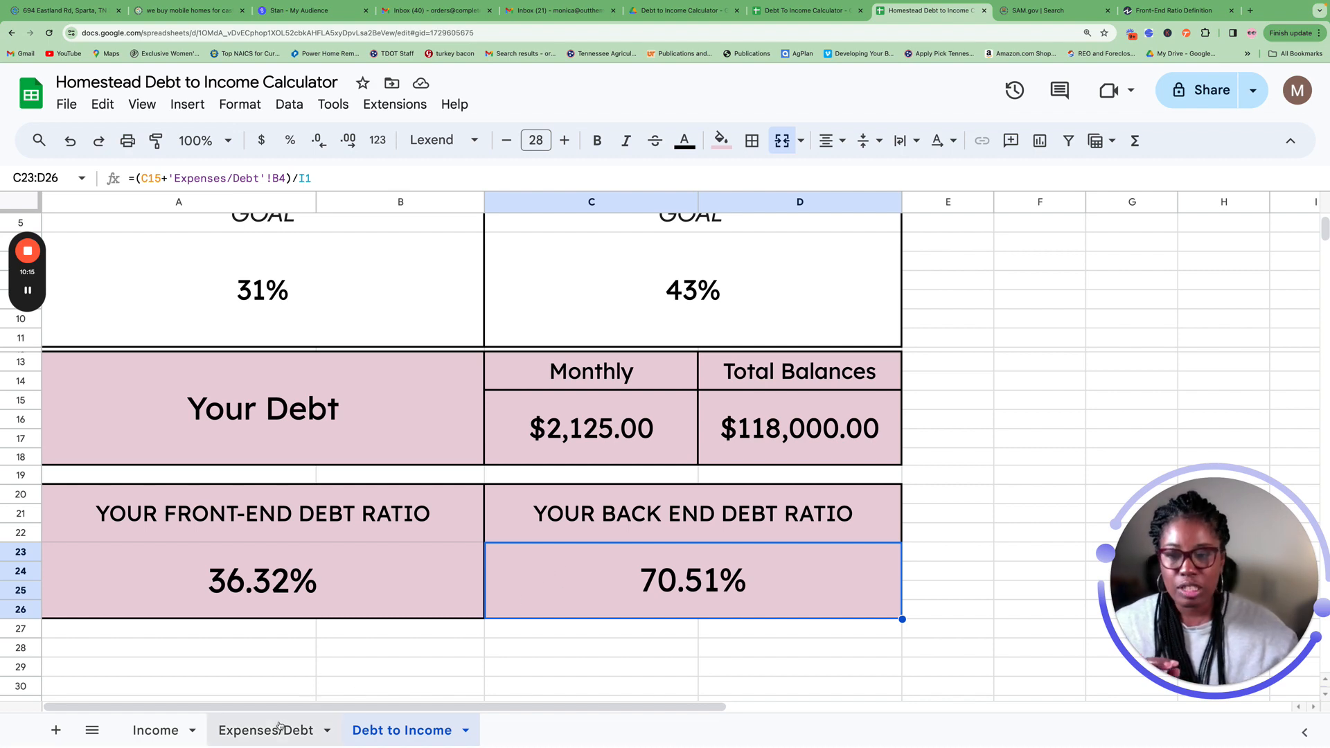
scroll(389, 436, up, 5)
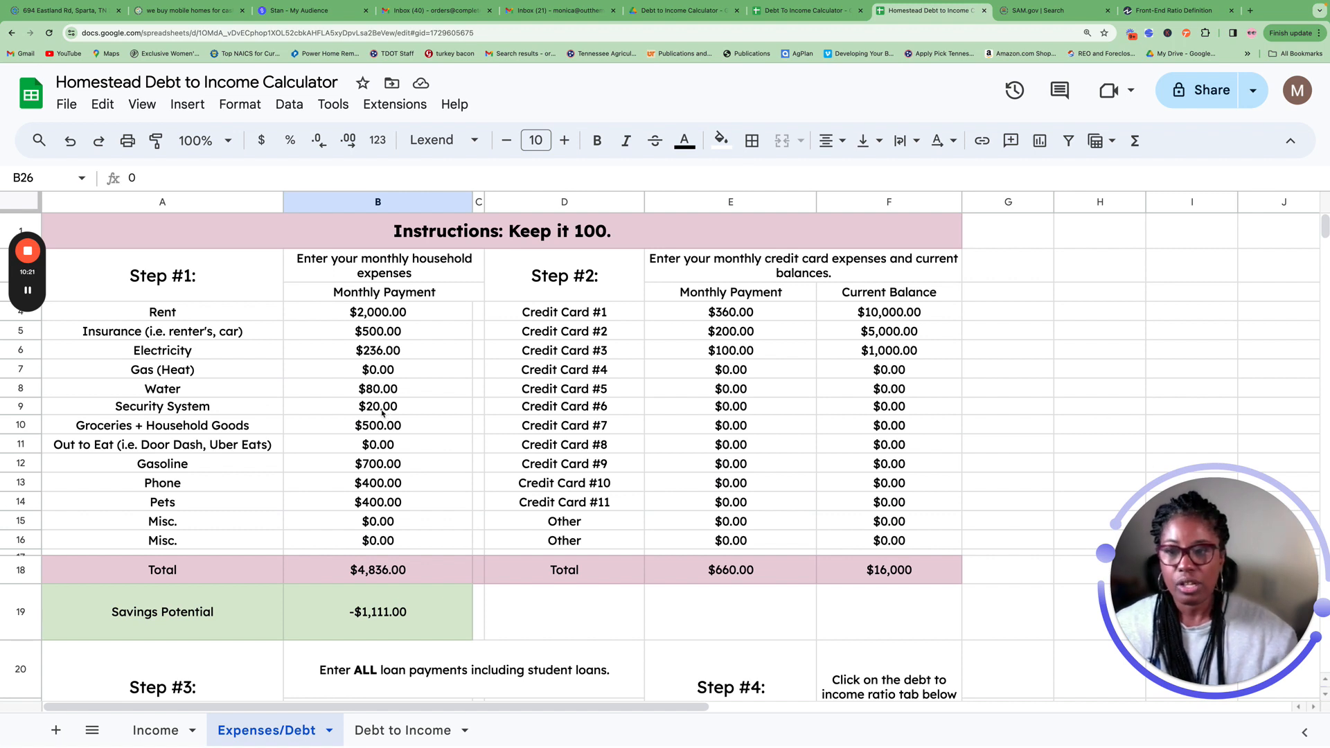
click(857, 317)
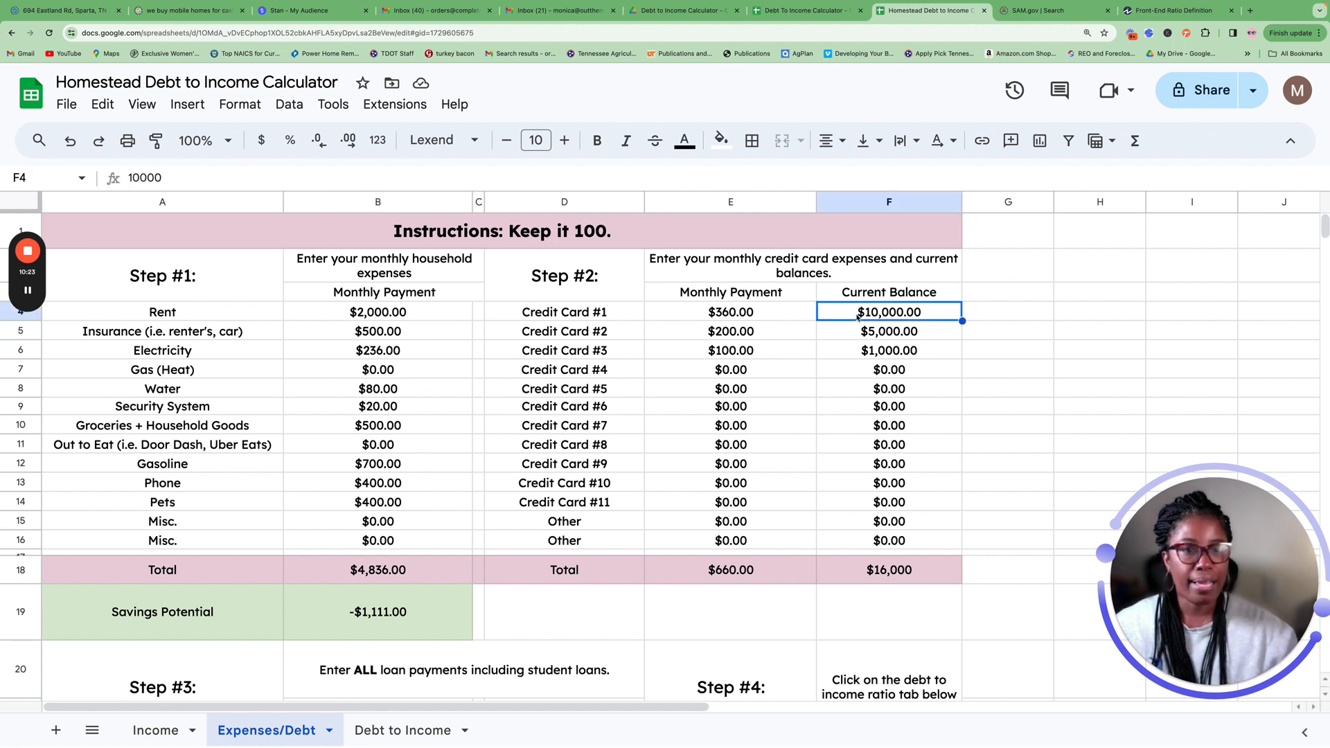
click(862, 337)
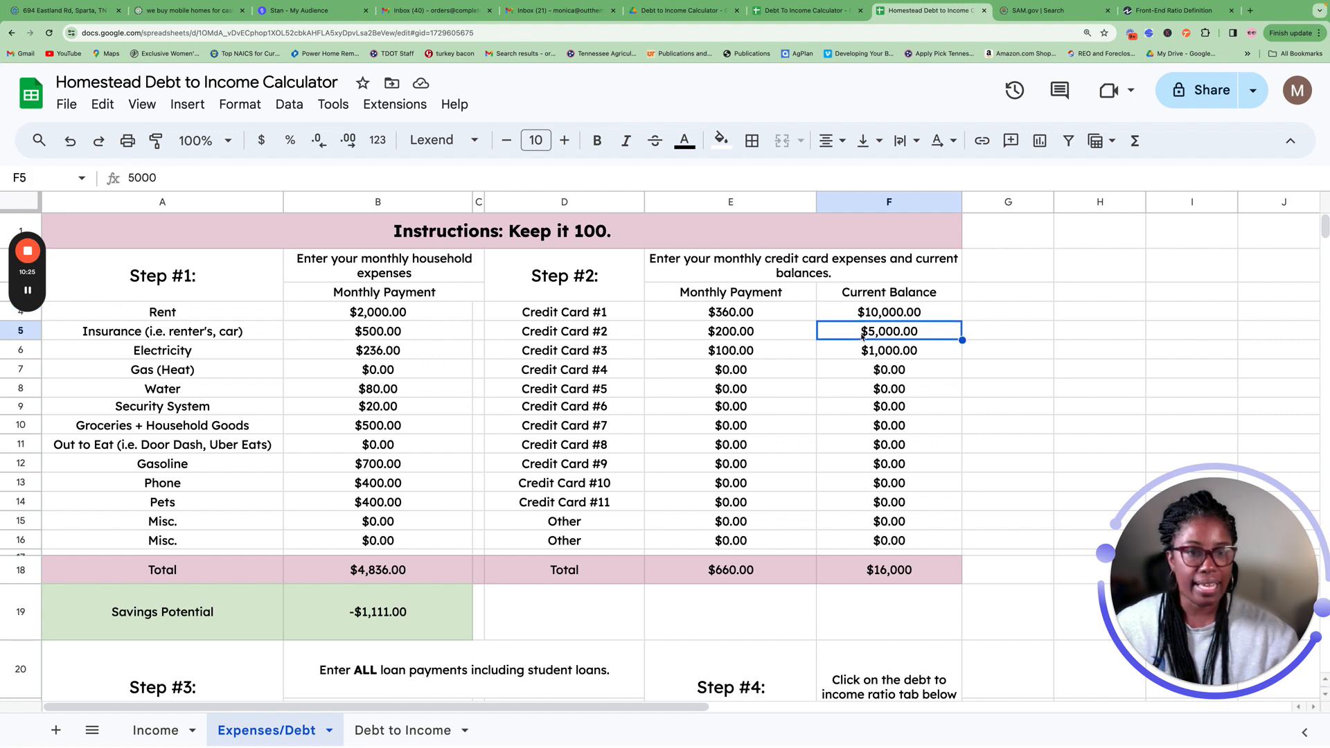
text(0)
key(Return)
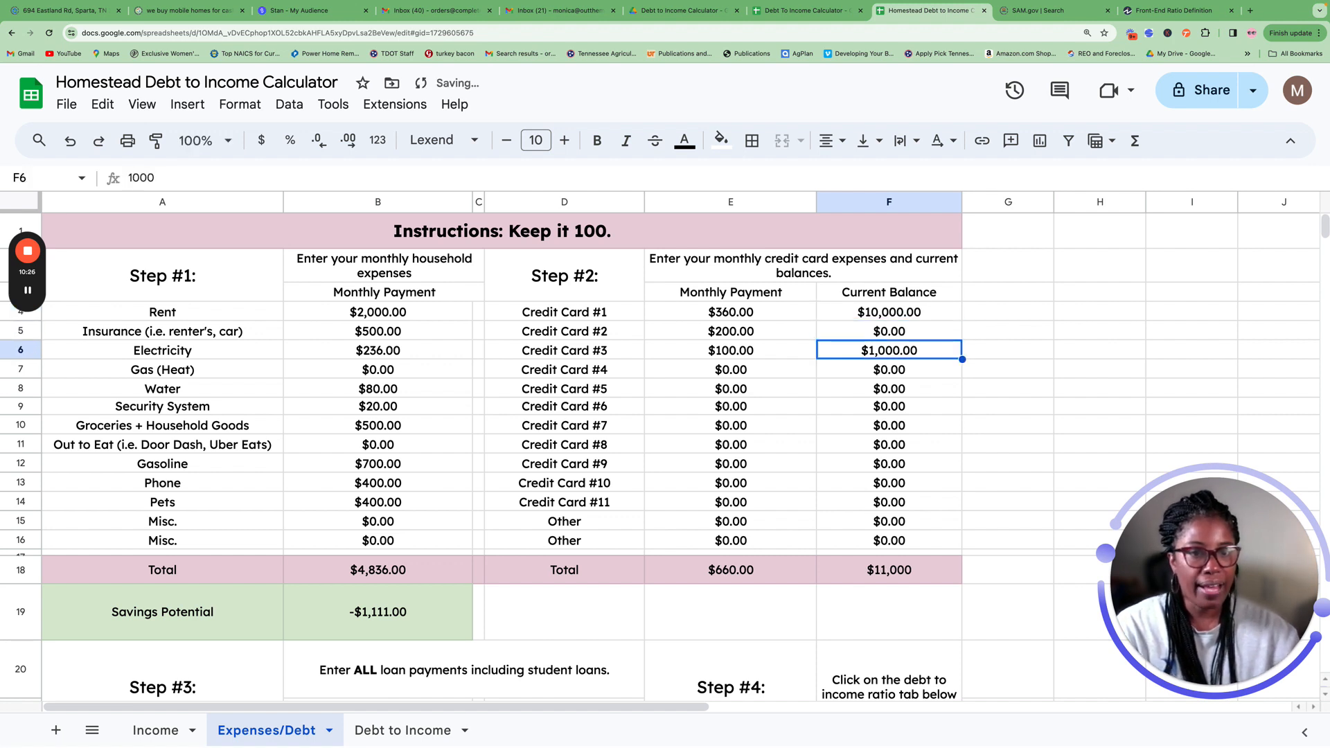
text(0)
key(Return)
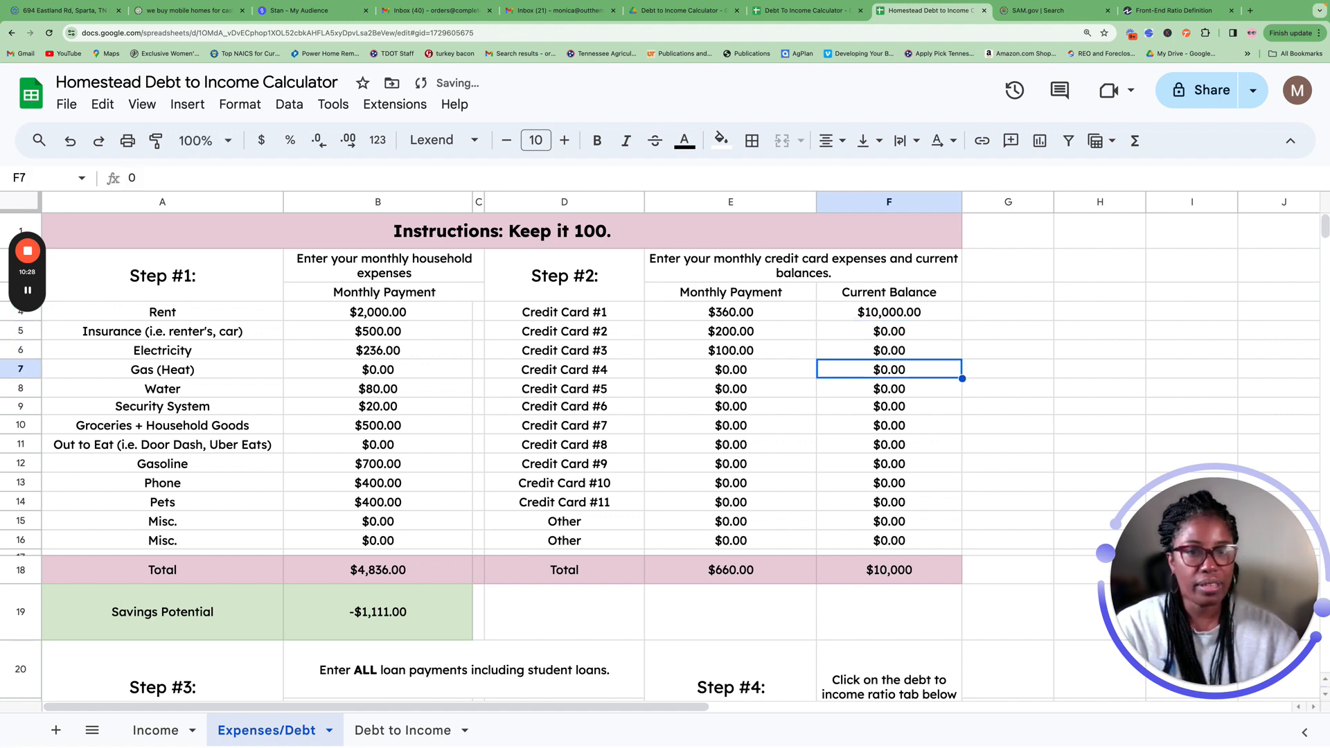
Step: Set the monthly payments of Credit Card #2 and Credit Card #3 to 0
click(781, 334)
text(0)
key(Return)
text(0)
key(Return)
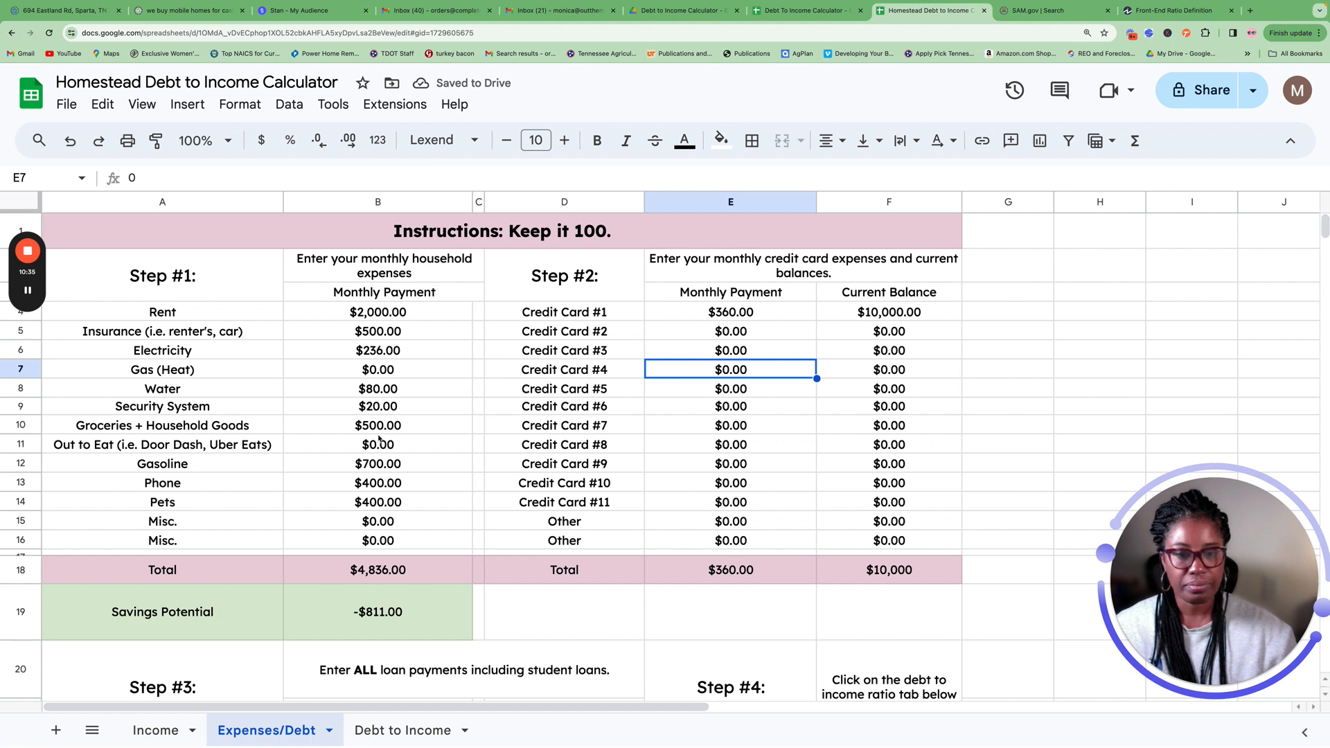
Step: Set both the monthly payment and the current balance of Car Loan #2 to 0 in Step #3
scroll(379, 438, down, 5)
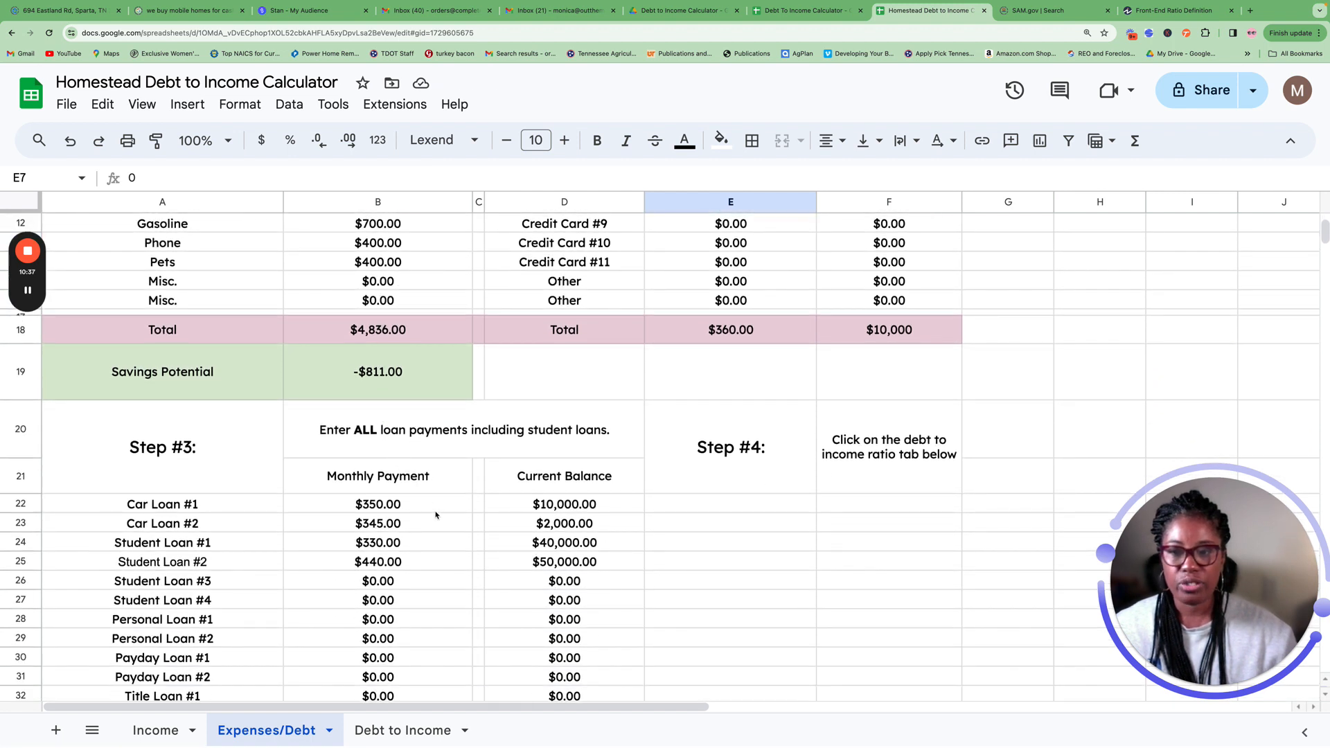
click(527, 529)
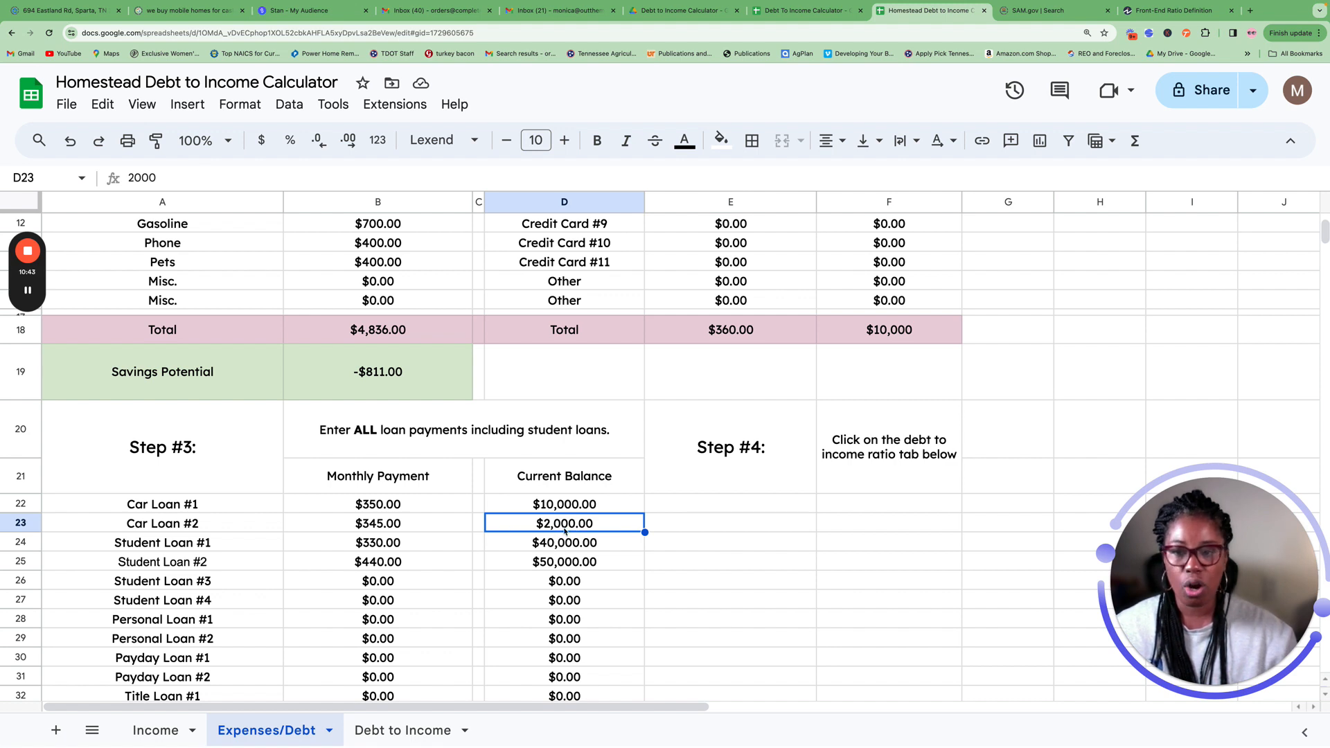
click(421, 526)
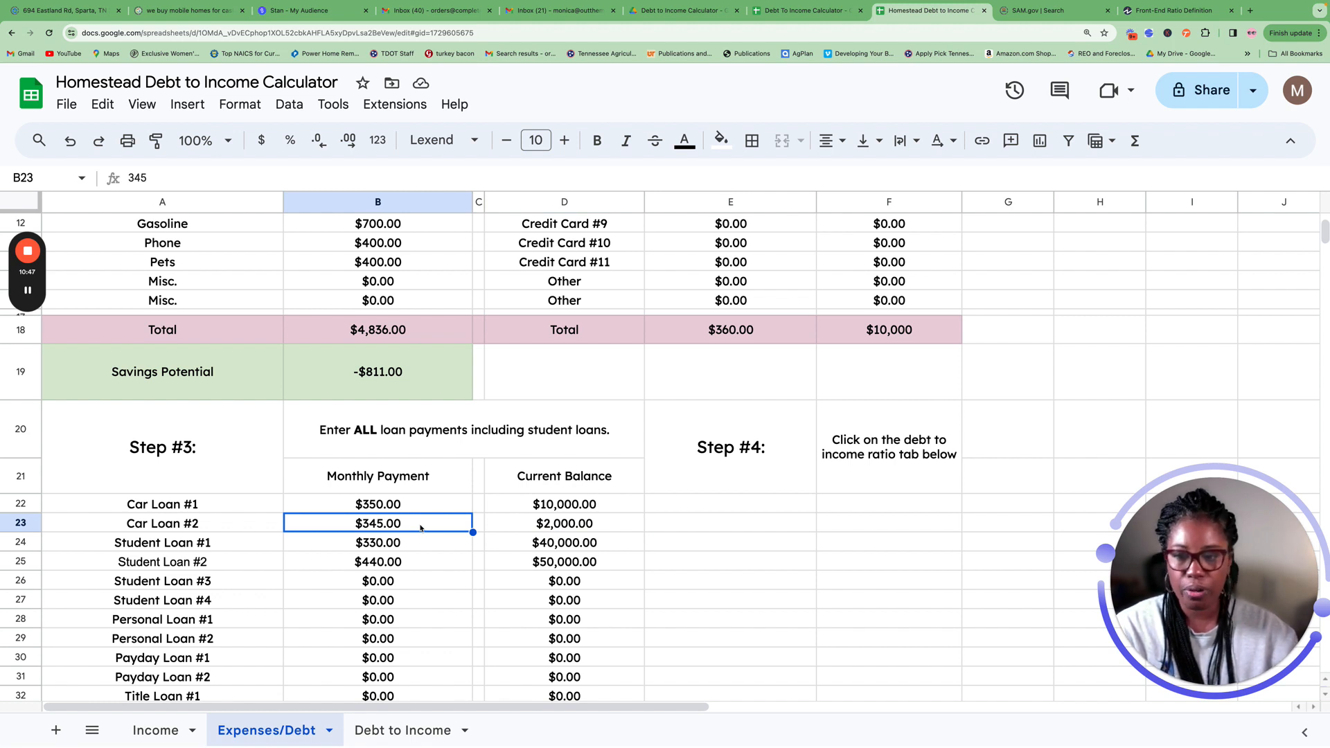
text(0)
key(Return)
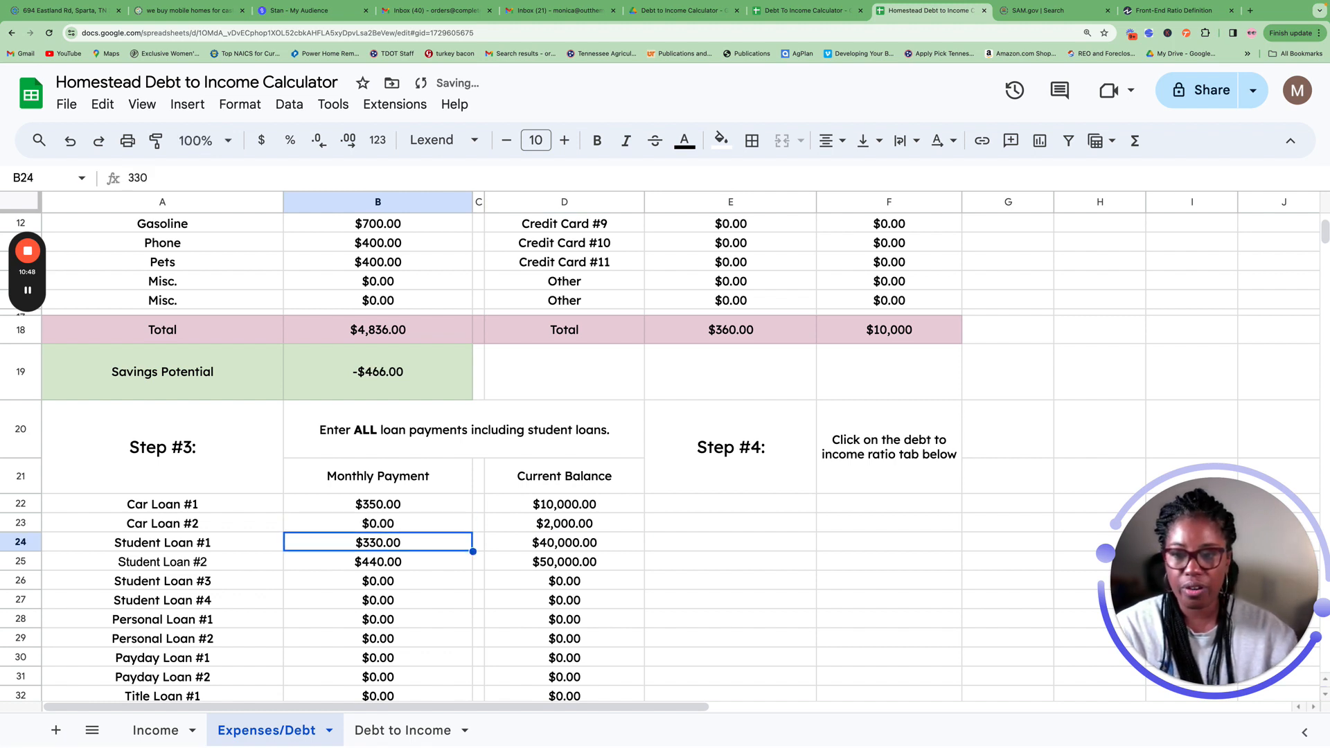
click(488, 525)
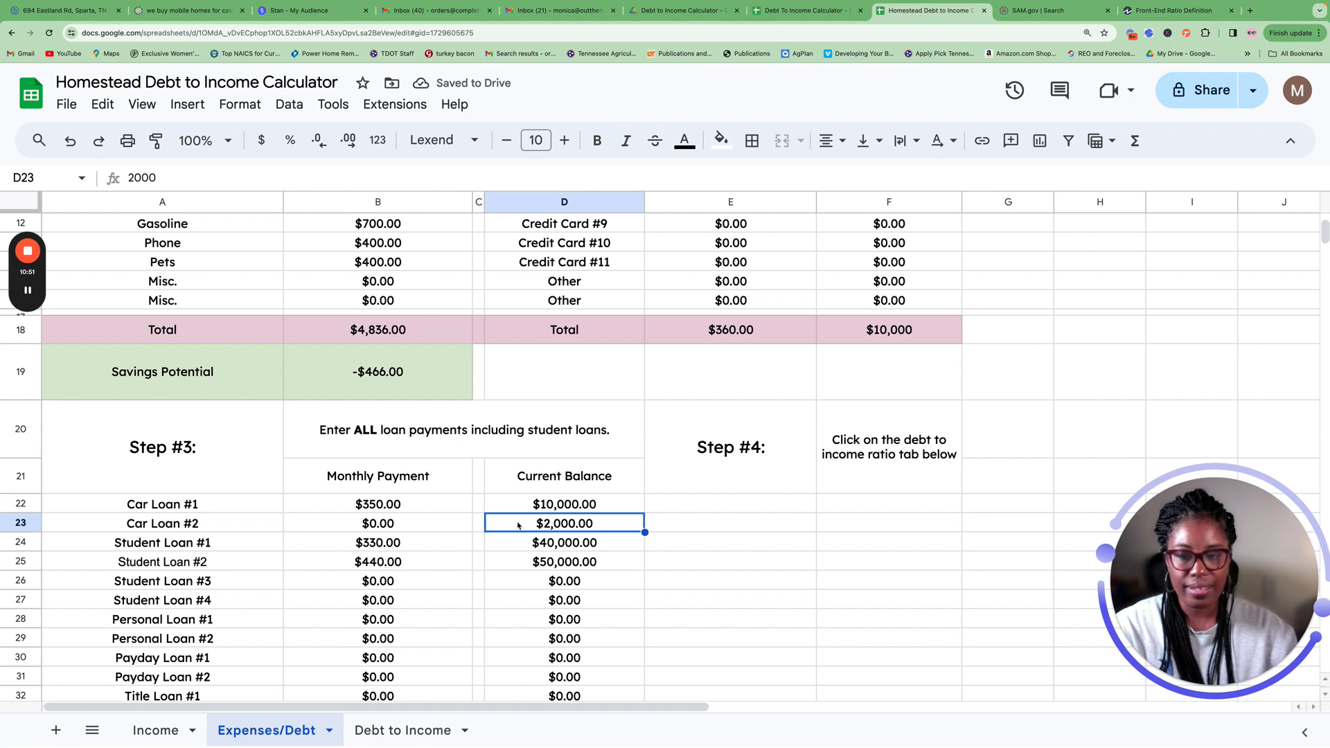
text(0)
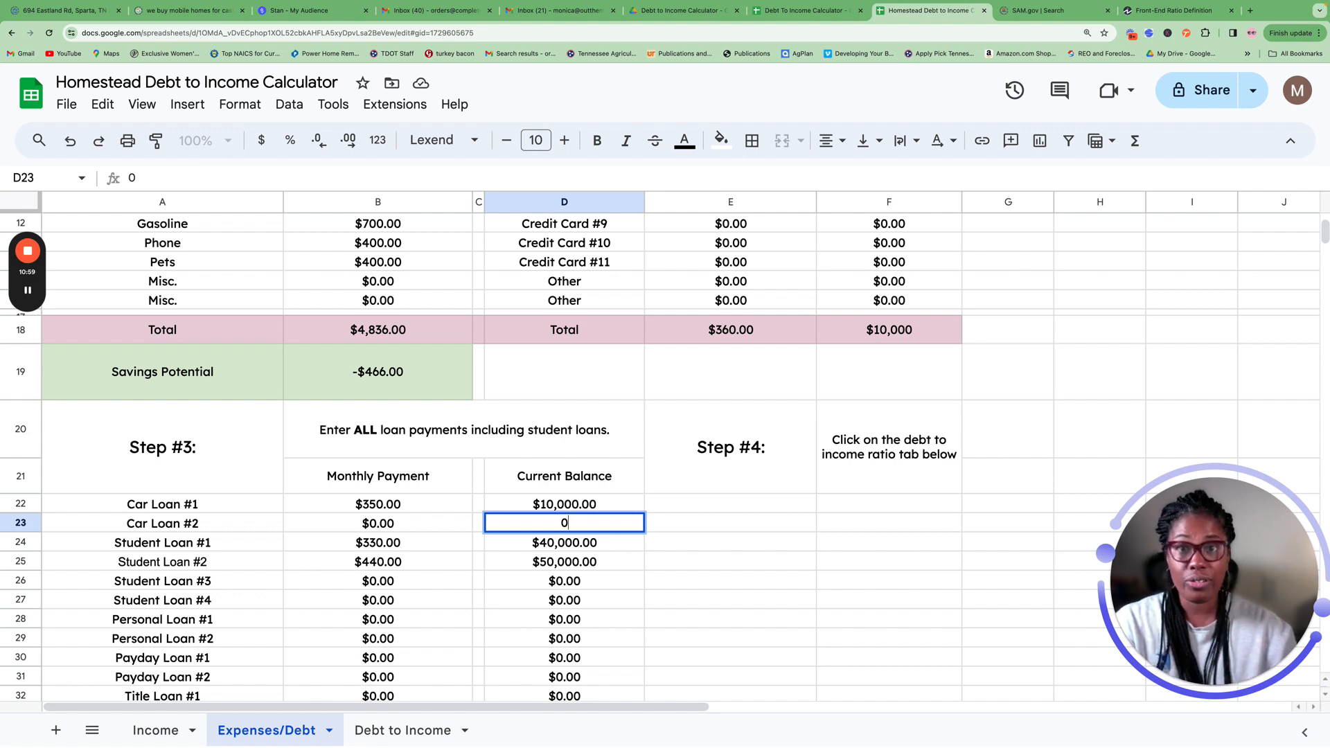
key(Return)
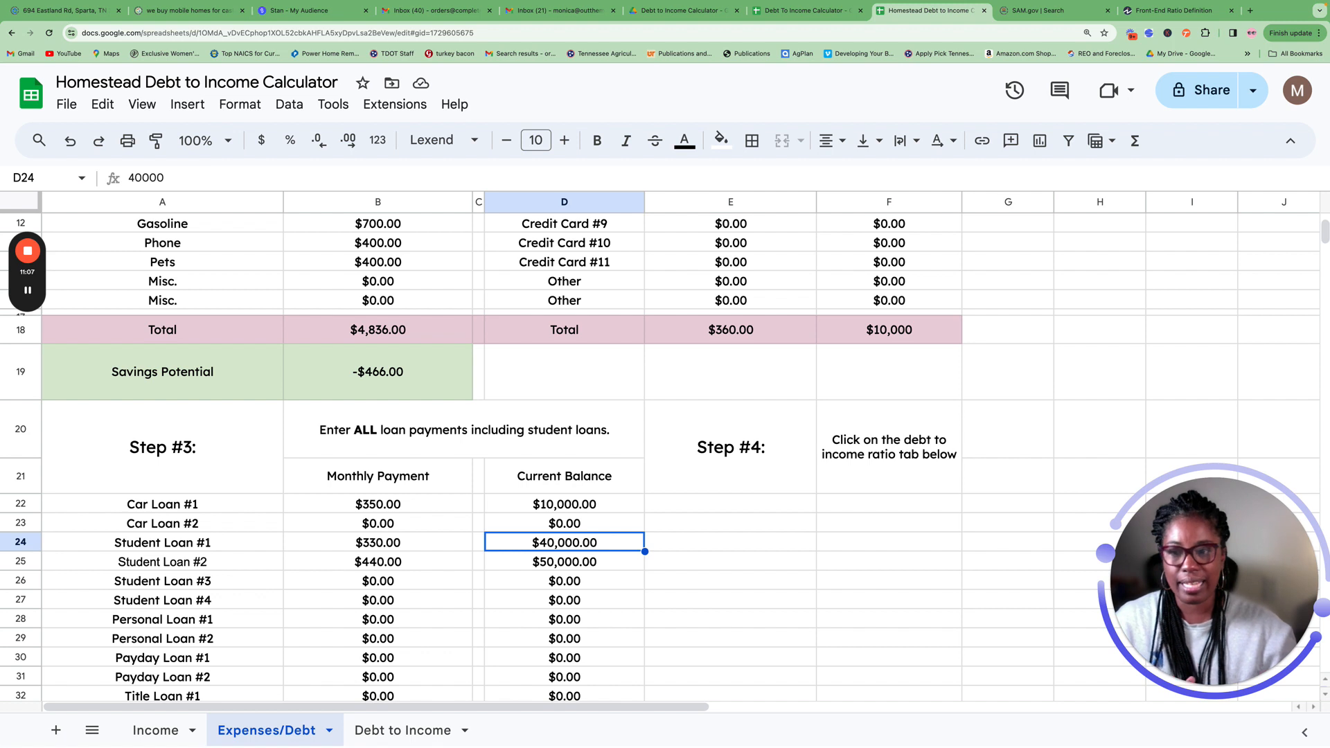
Step: Check the Student Loan #1 balance, the Student Loan #2 monthly payment and the Savings Potential cell
double_click(502, 542)
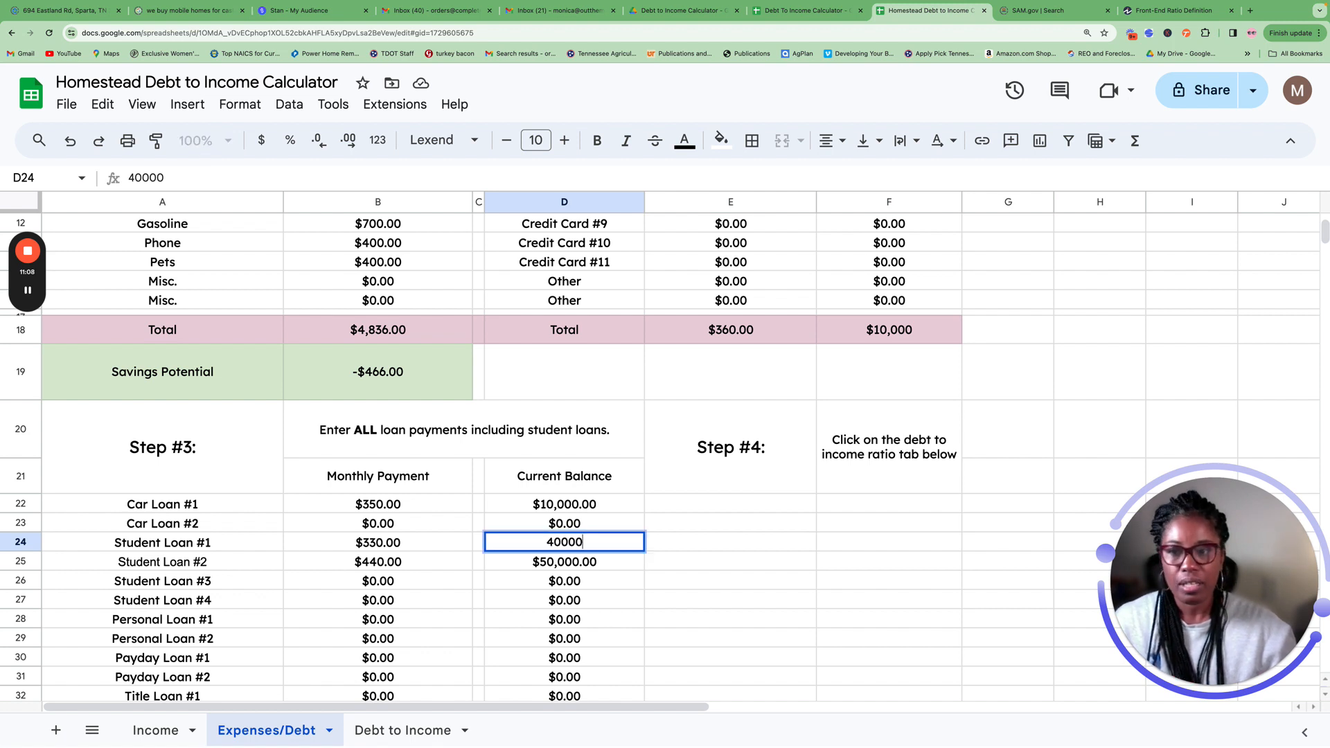
click(437, 562)
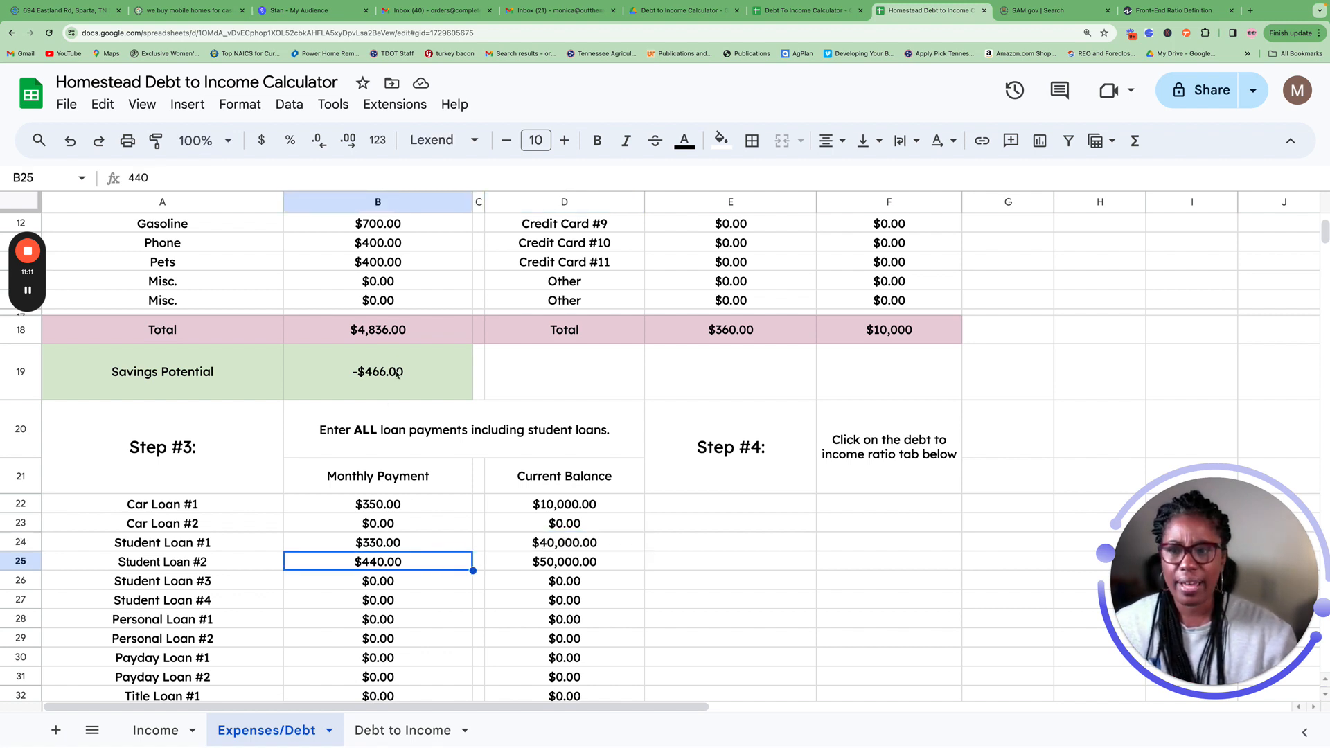
click(387, 350)
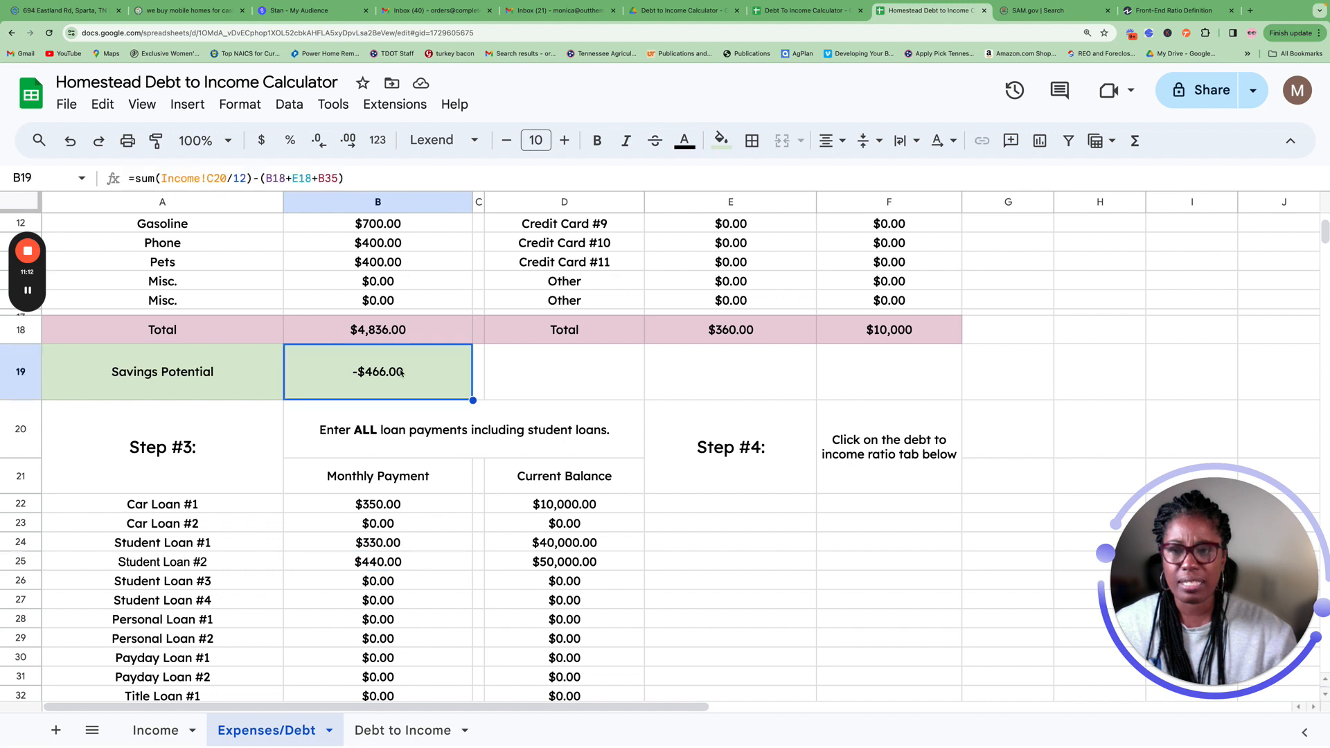
Step: Set the Gasoline expense to 200, checking the Savings Potential cell and the Step #3 loan entries
scroll(392, 346, up, 1)
scroll(391, 347, up, 1)
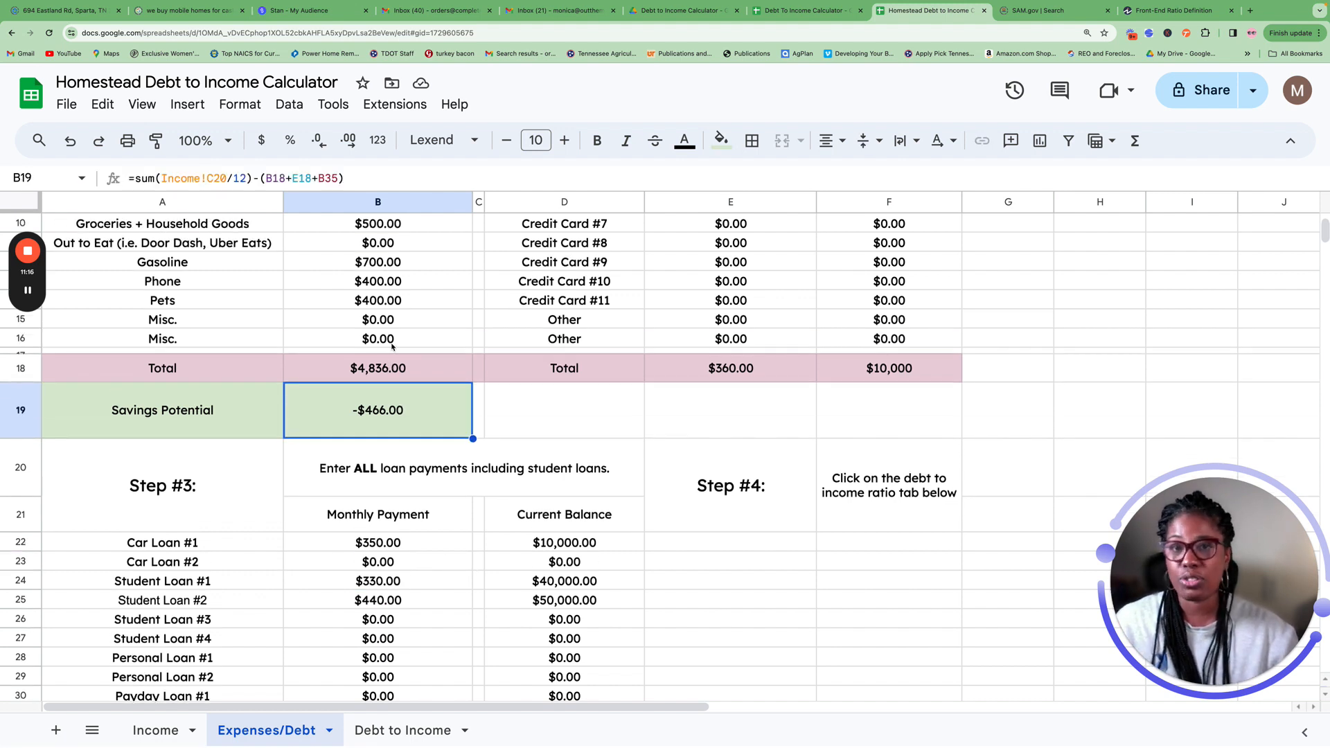
scroll(392, 347, up, 2)
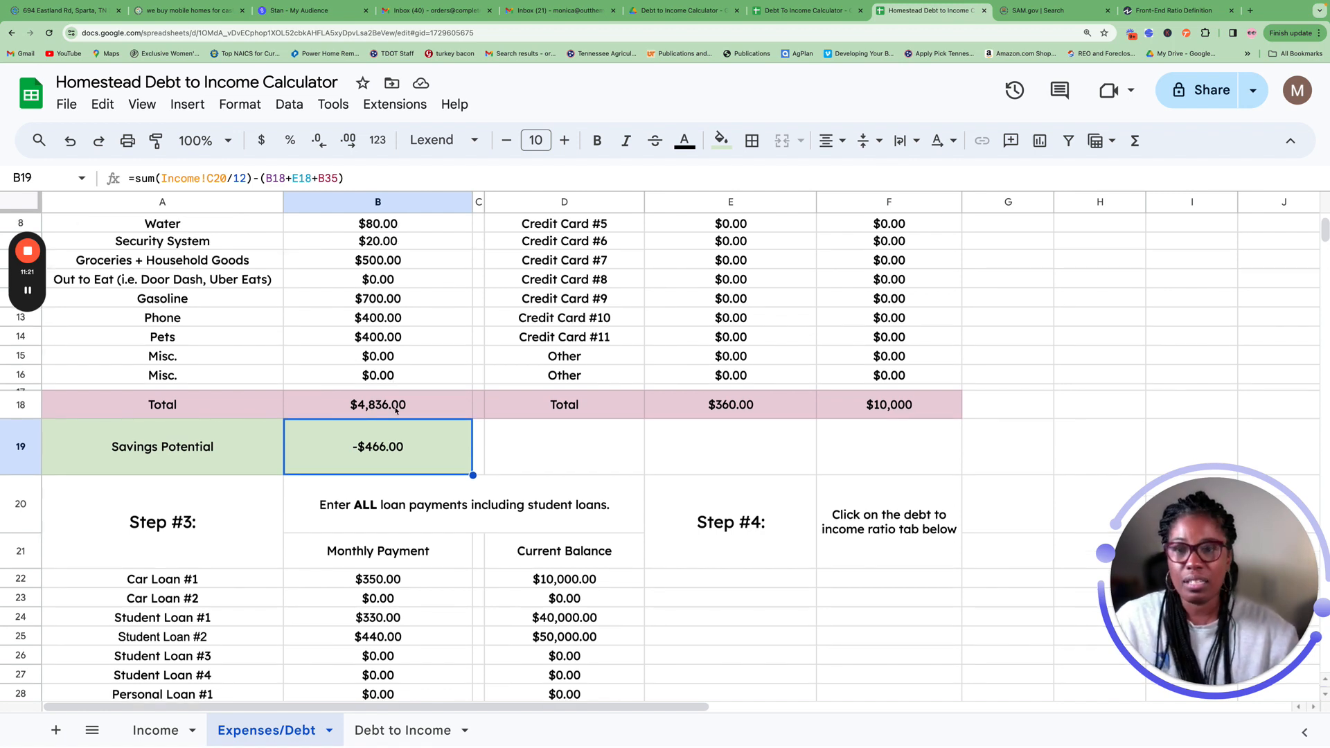
scroll(396, 410, up, 3)
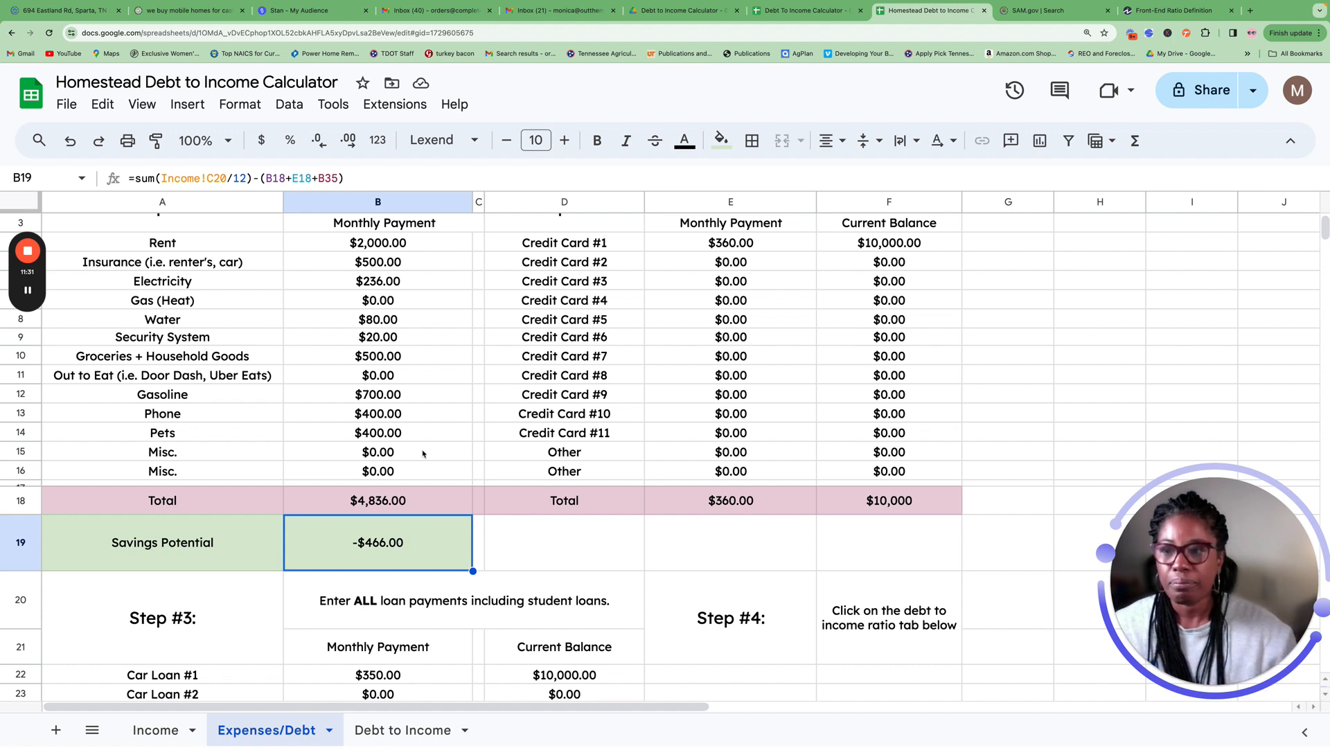
click(386, 400)
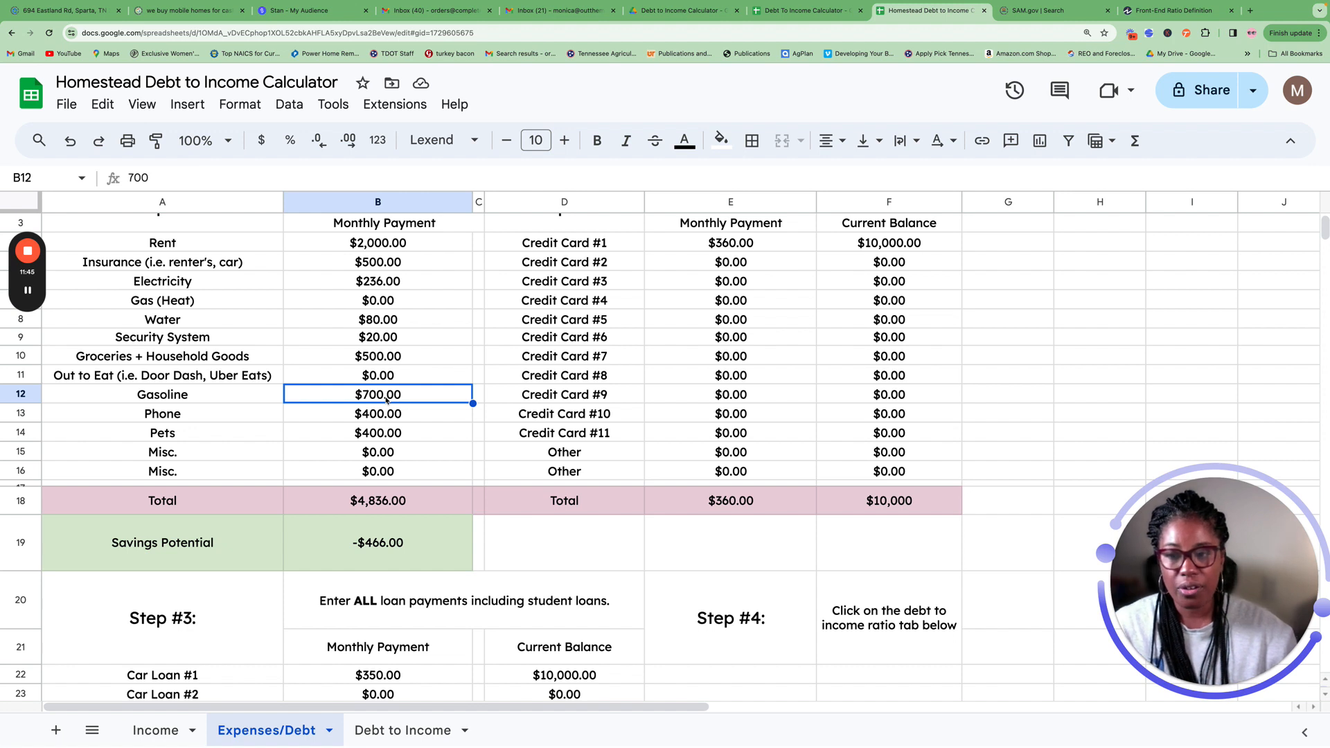
text(200)
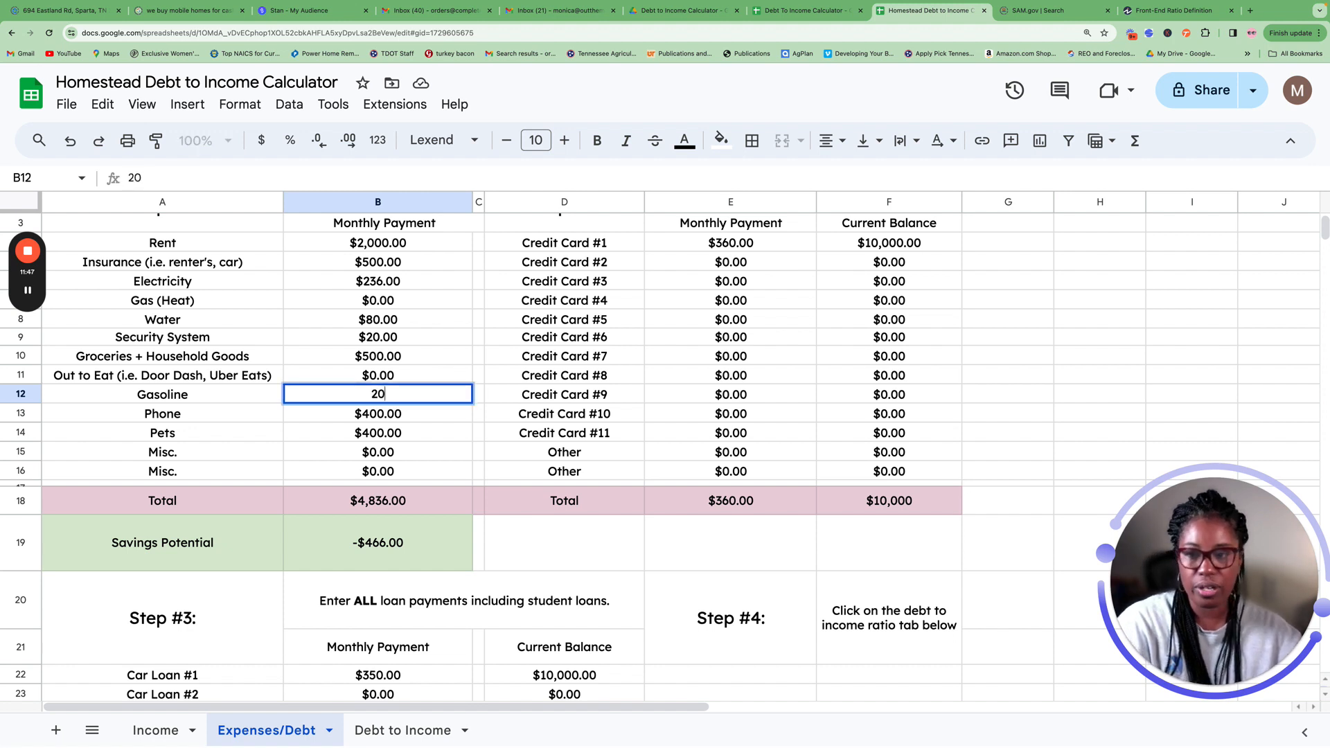
key(Return)
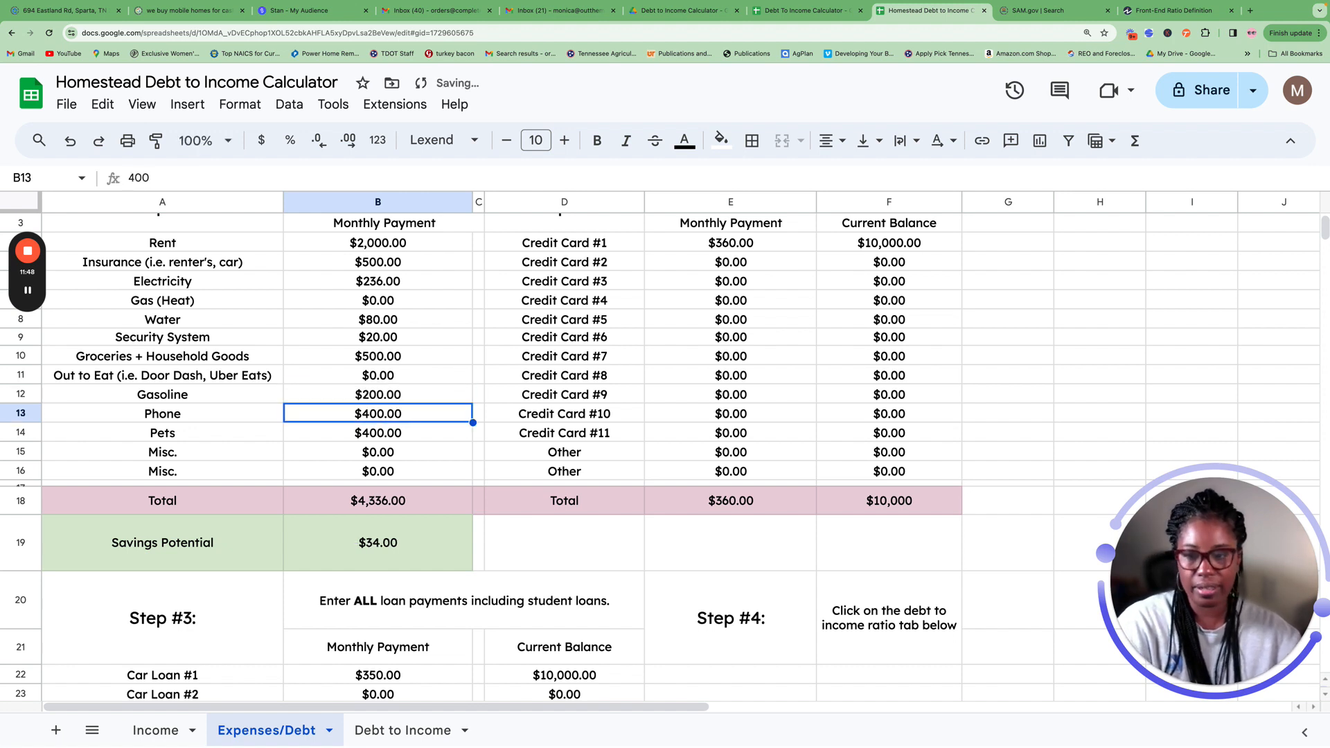
click(416, 557)
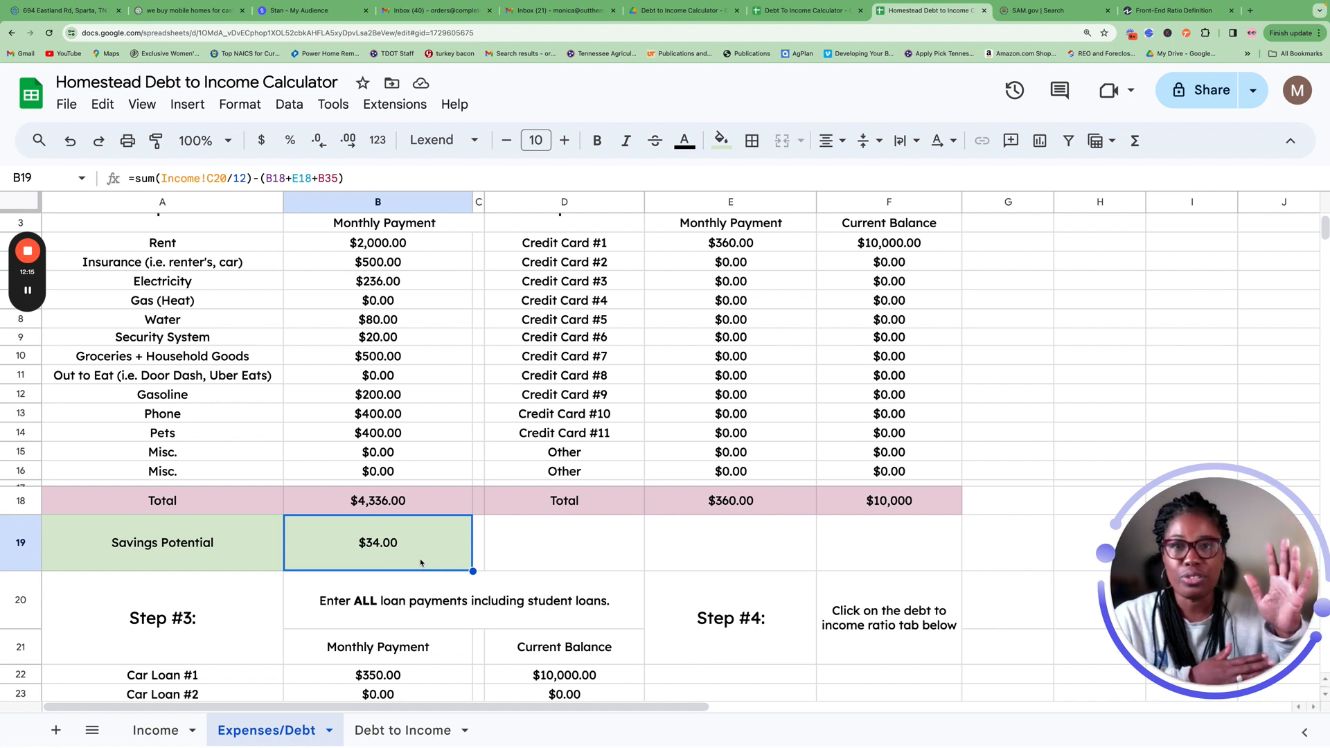
scroll(441, 559, down, 10)
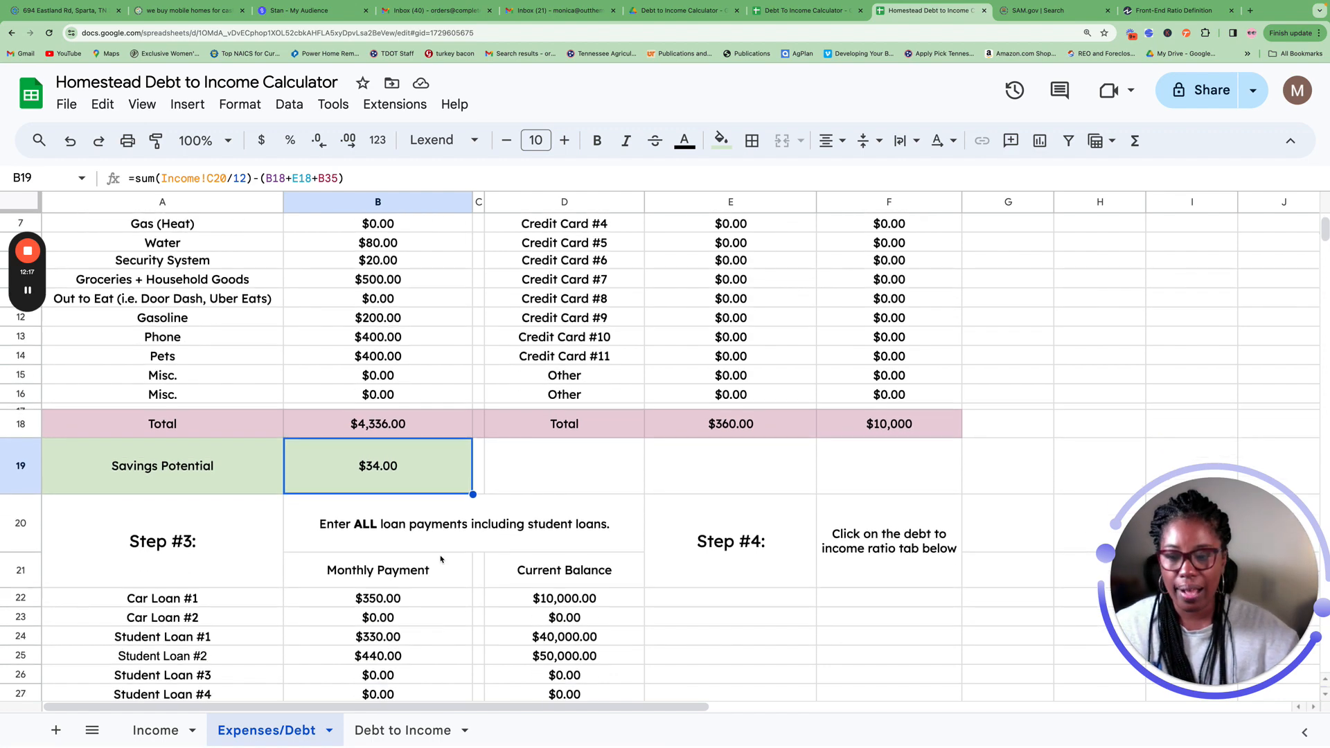
scroll(440, 559, up, 4)
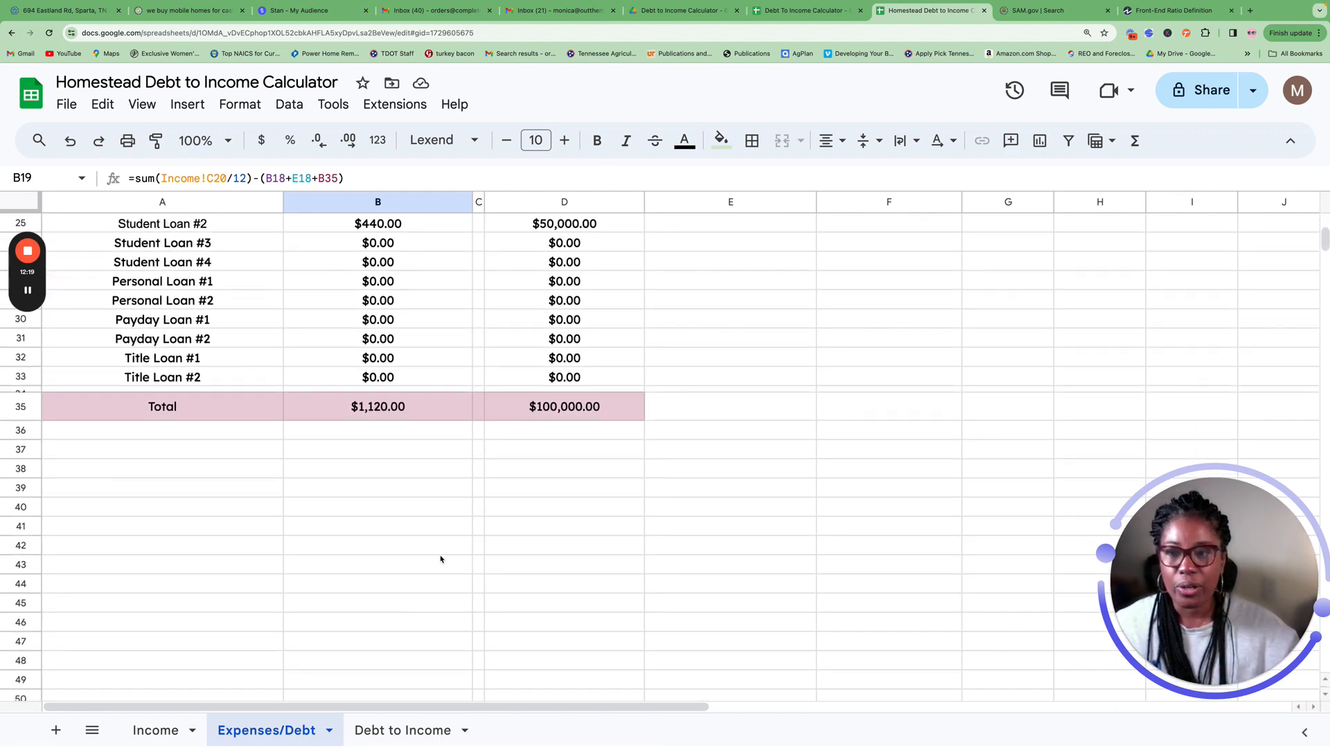
scroll(441, 559, up, 2)
scroll(440, 559, up, 4)
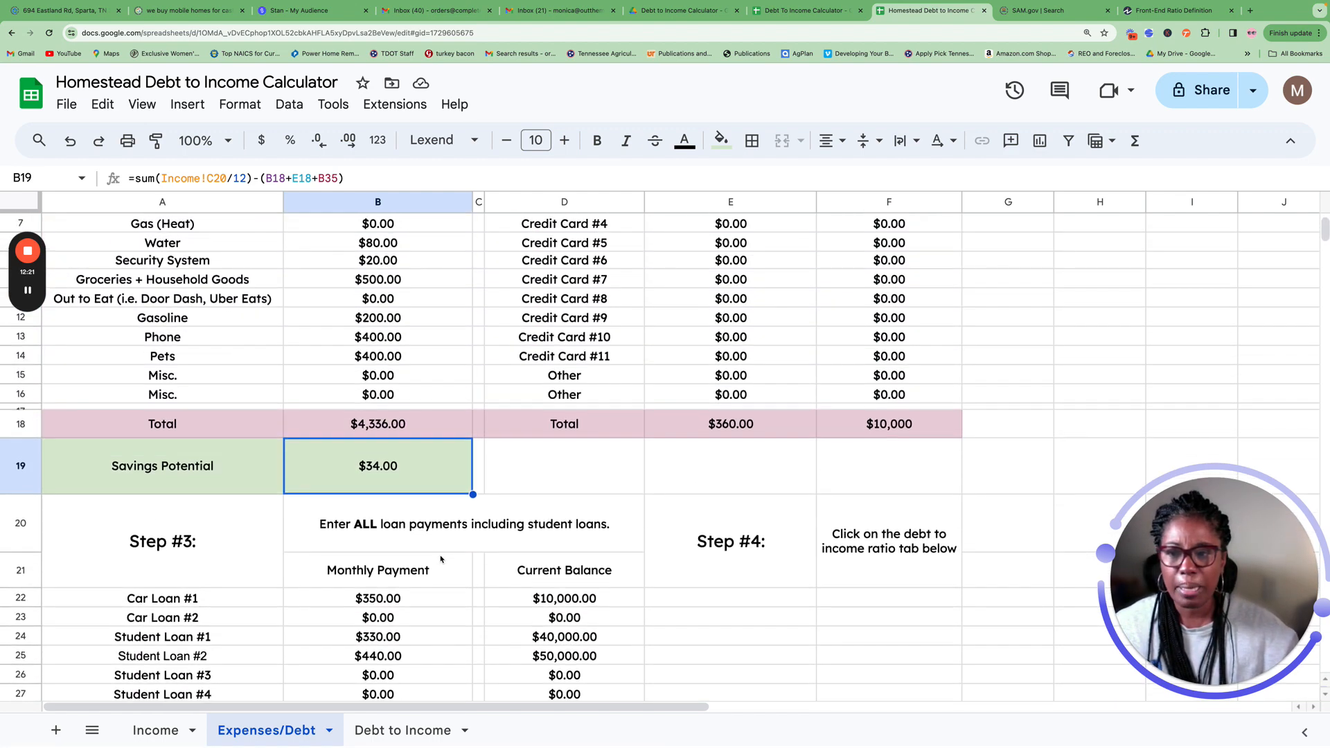
Step: Check the front-end and back-end debt ratios on the Debt to Income sheet
click(424, 733)
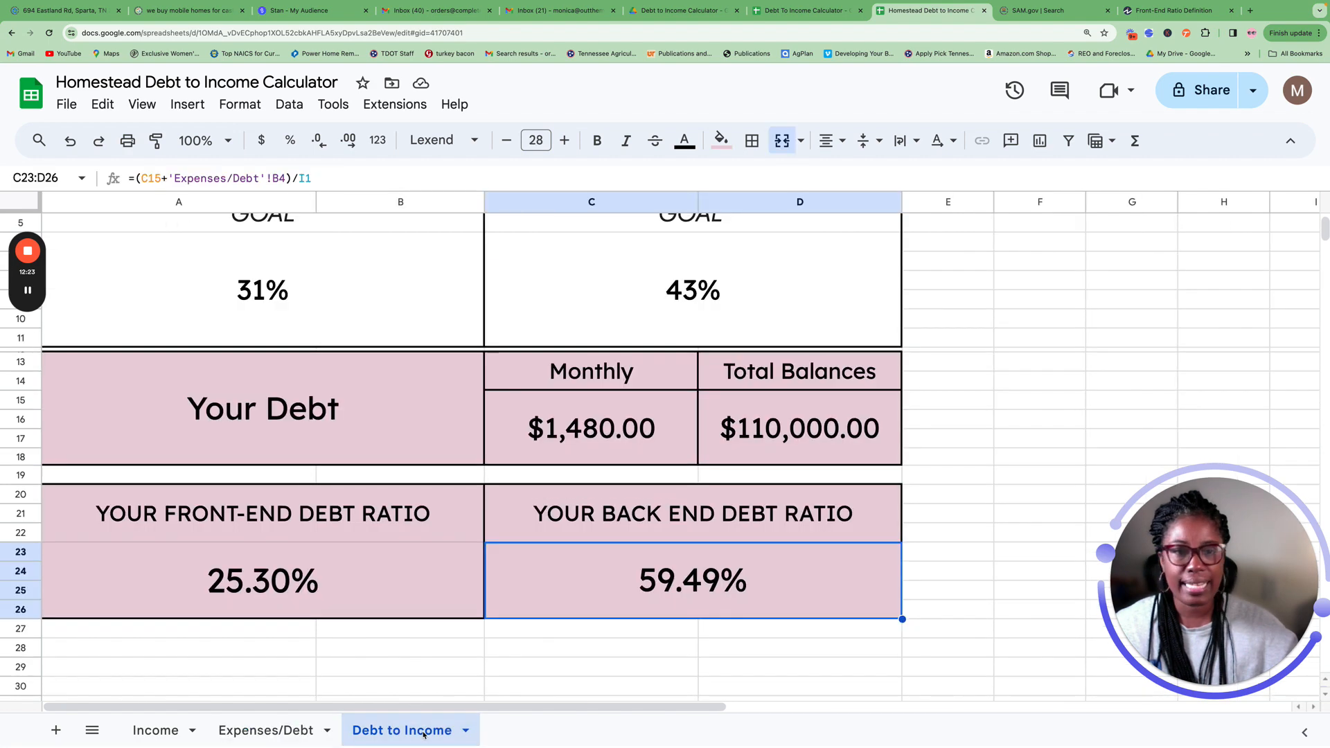
click(241, 528)
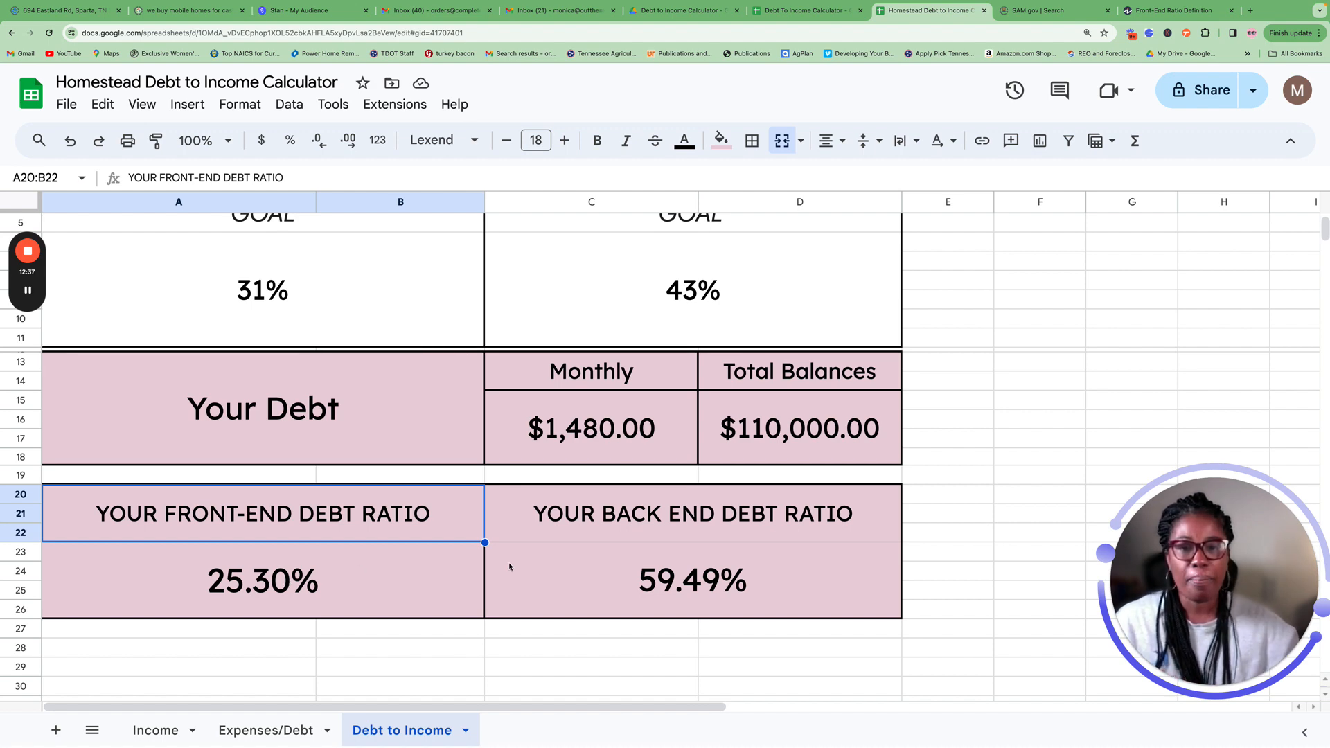
click(686, 593)
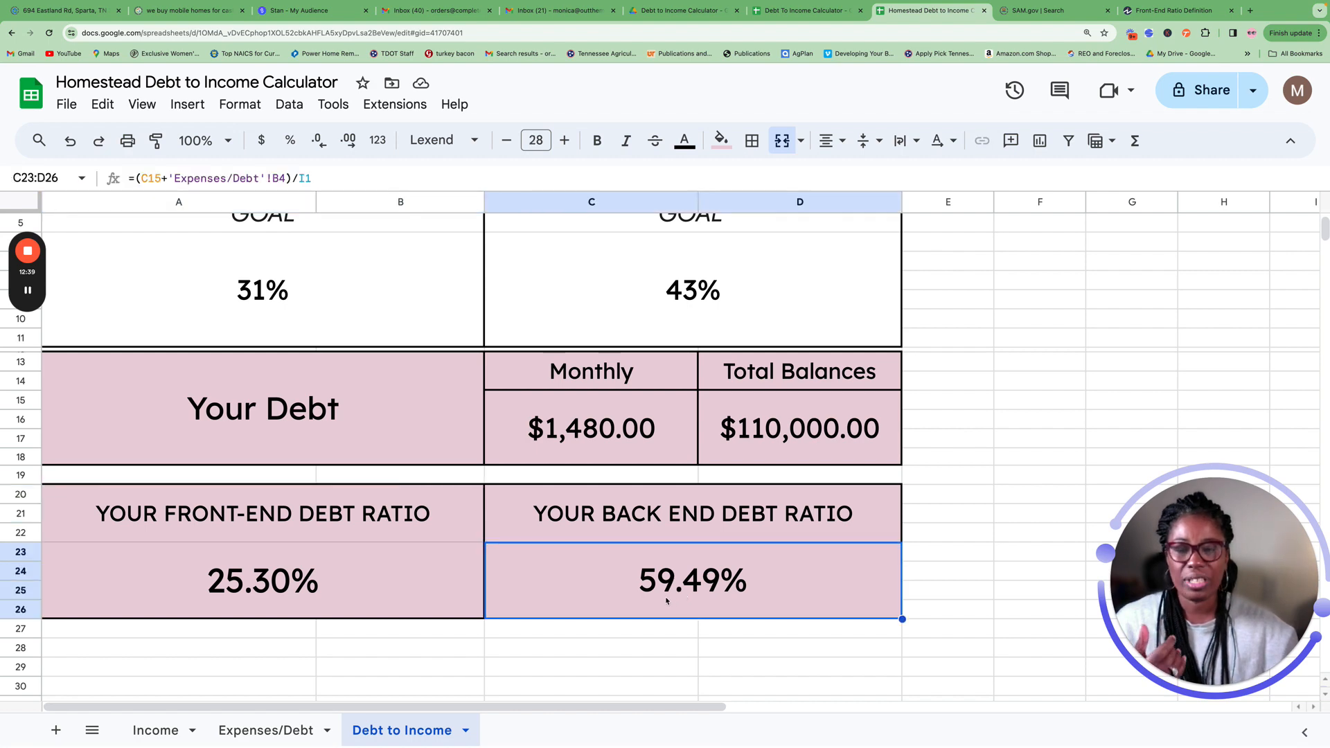
Step: Set both the current balance and the monthly payment of Credit Card #1 to 0 on the Expenses/Debt sheet
click(266, 730)
scroll(658, 509, up, 3)
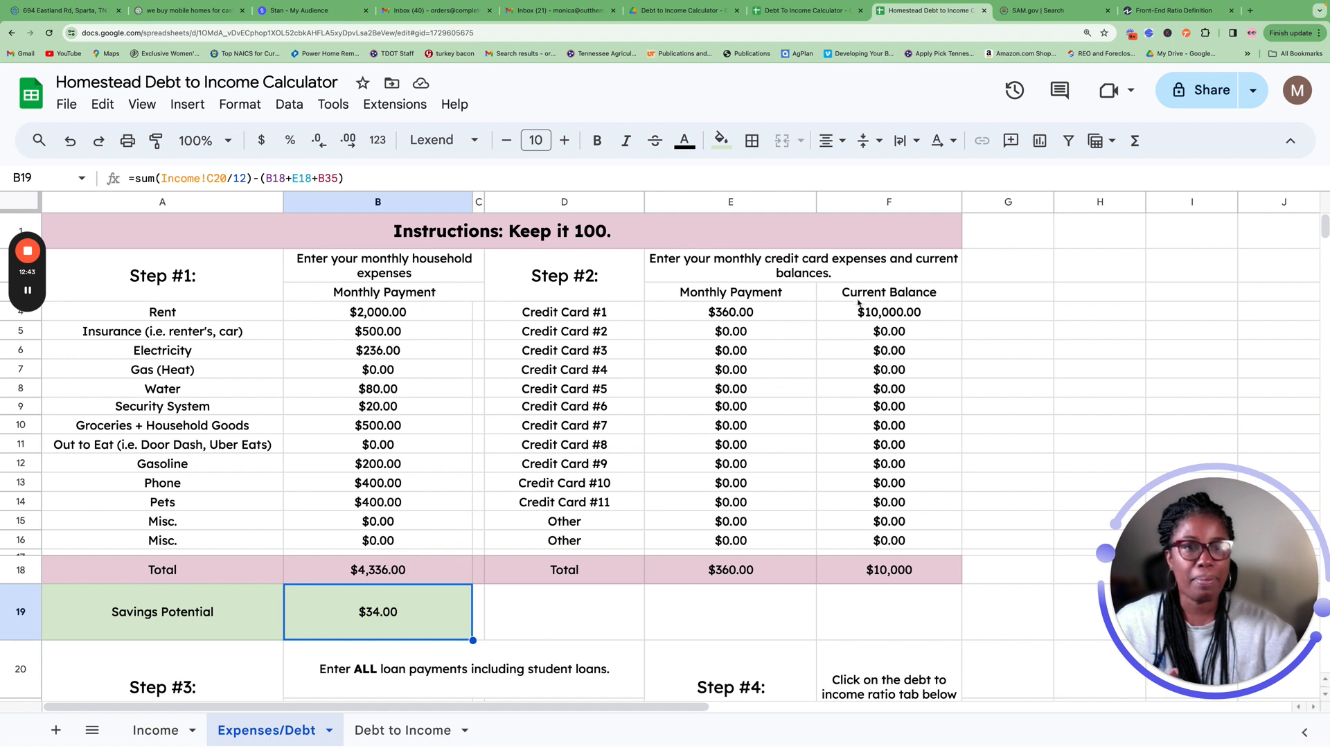
scroll(705, 466, down, 5)
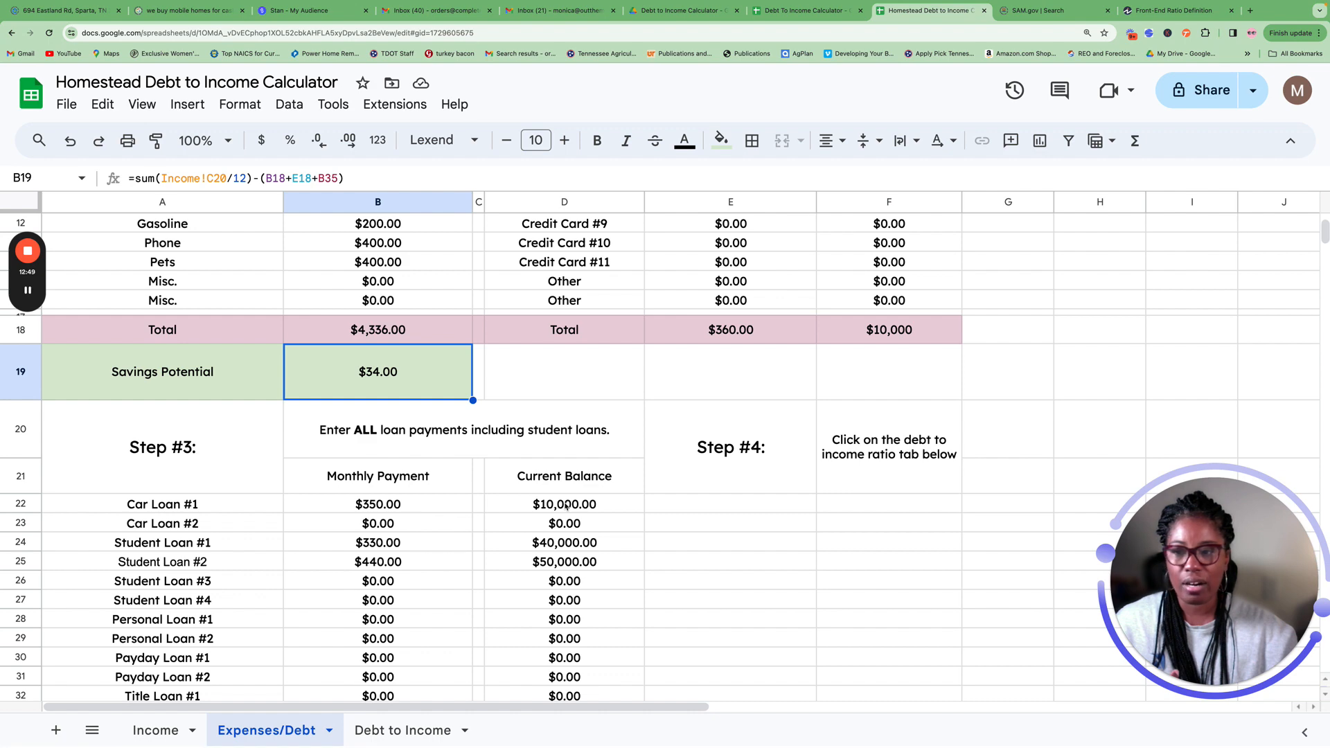
scroll(566, 506, up, 5)
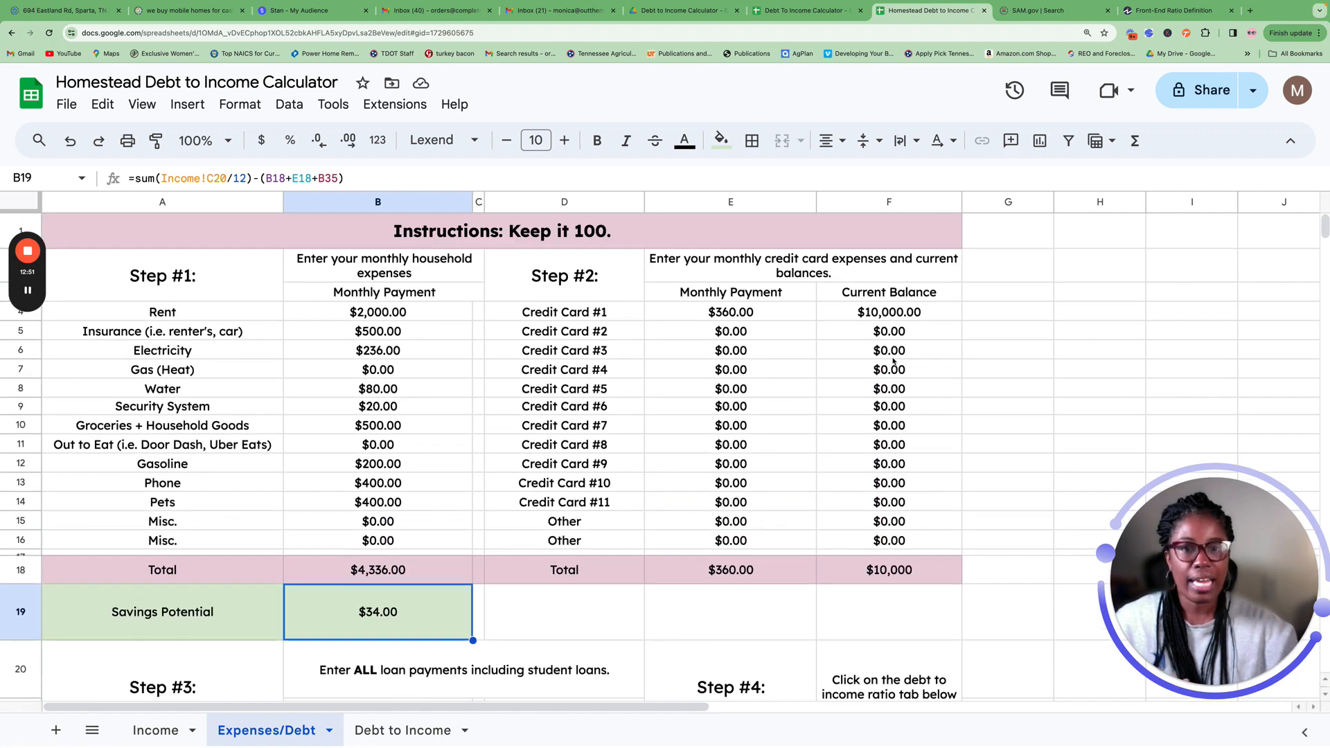
click(895, 316)
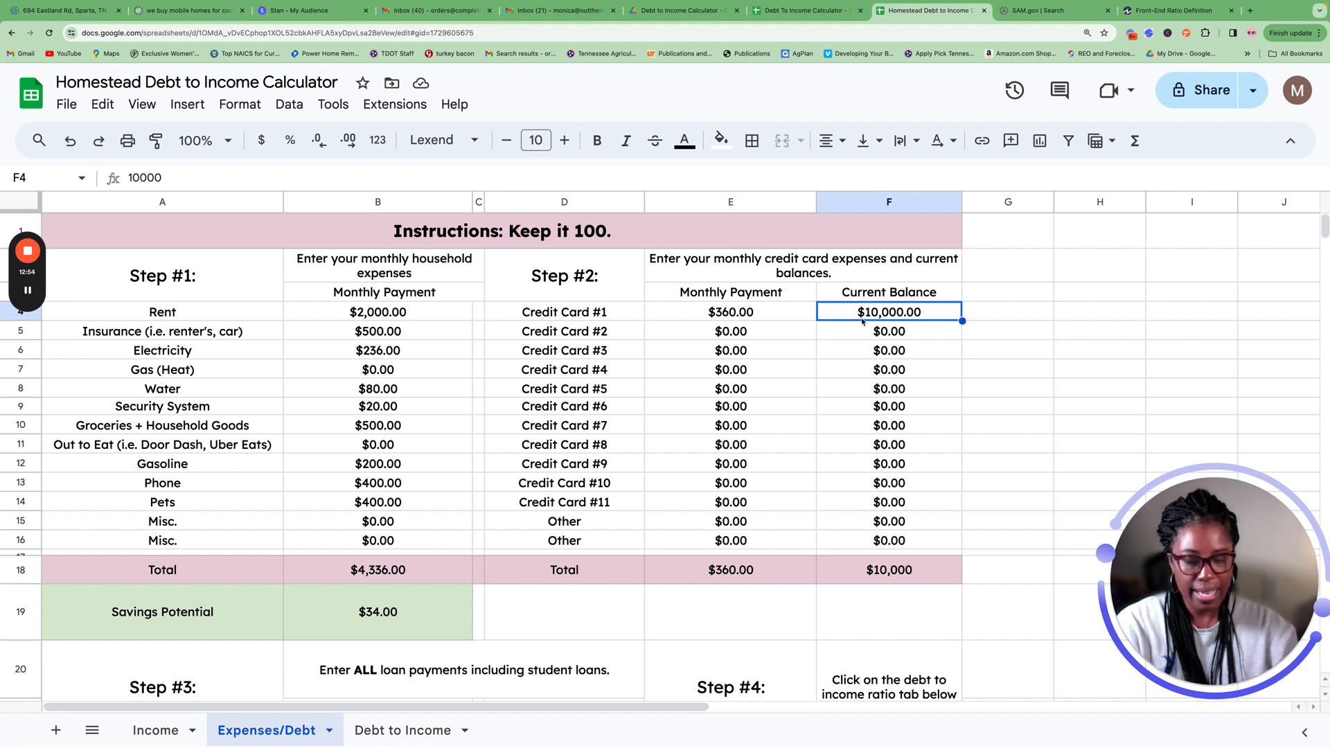
text(0)
click(759, 322)
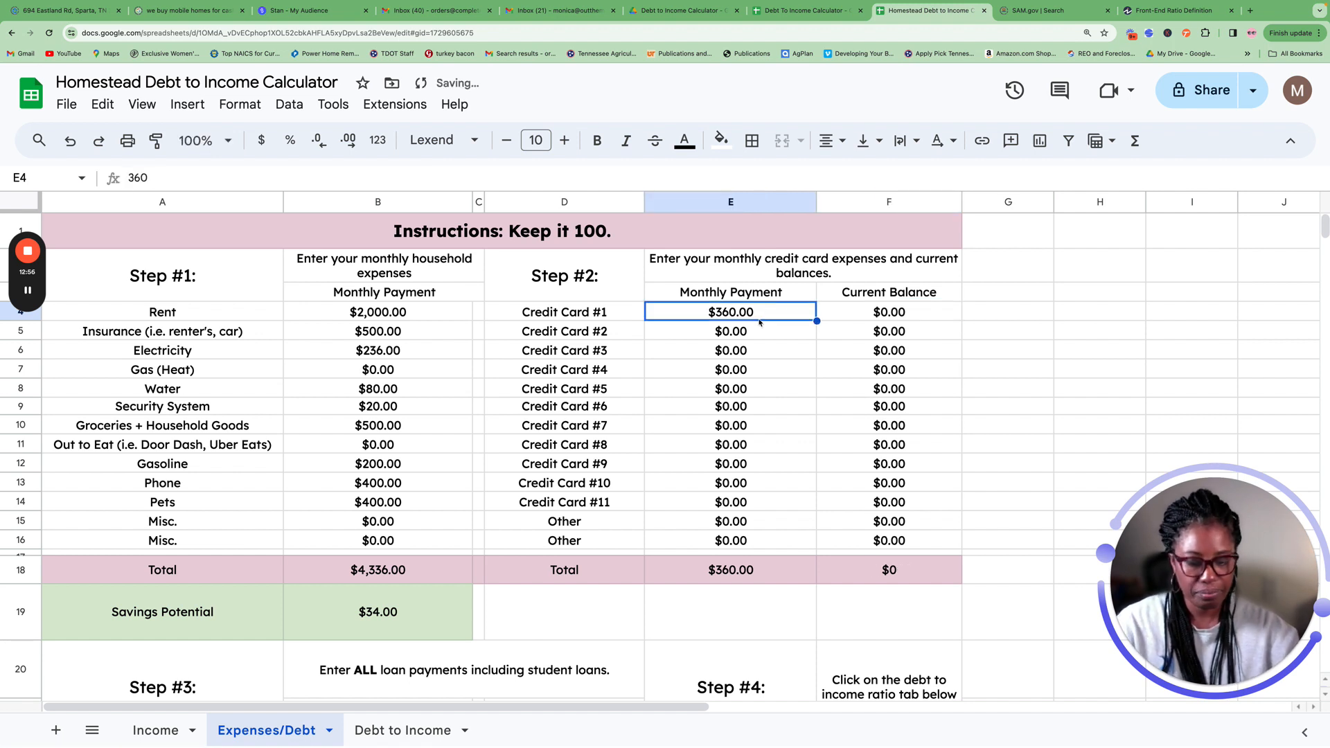
text(0)
key(Return)
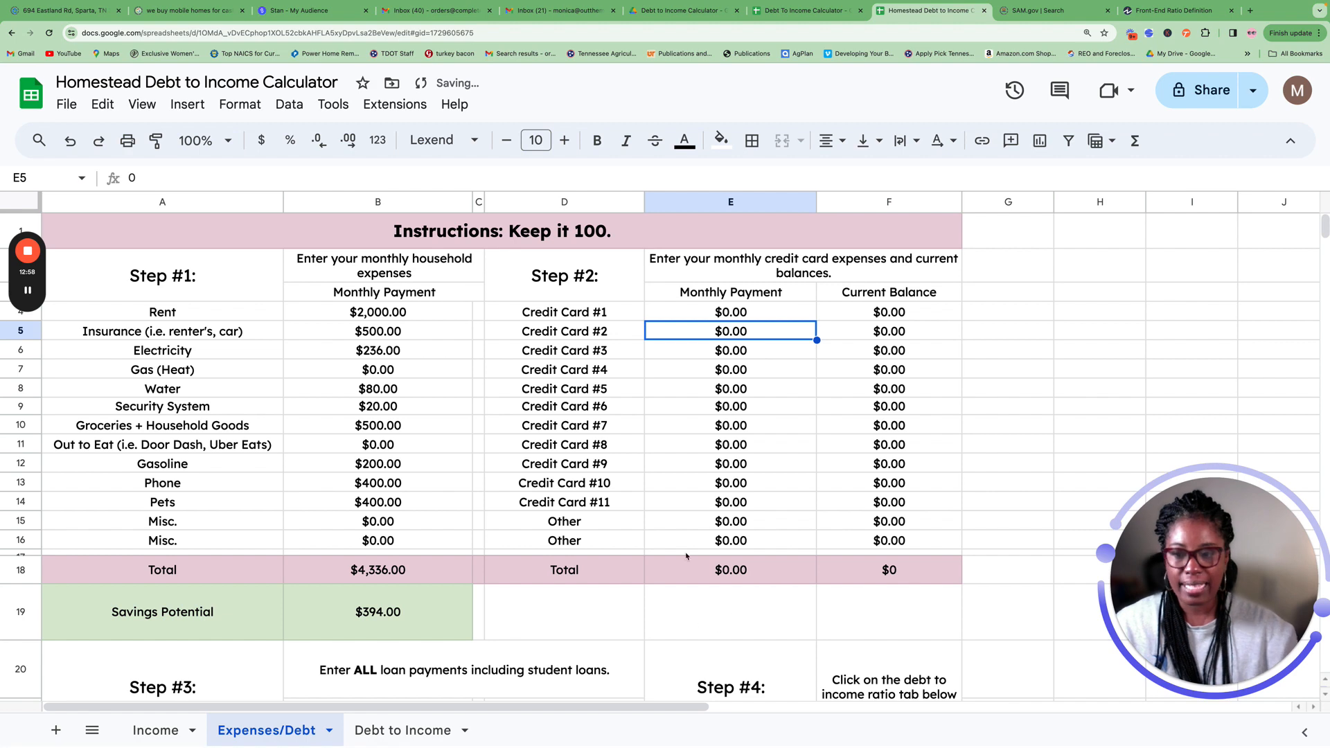
Step: Compare the front-end and back-end debt ratios with their goals on the Debt to Income sheet, and check the total debt balances
click(430, 730)
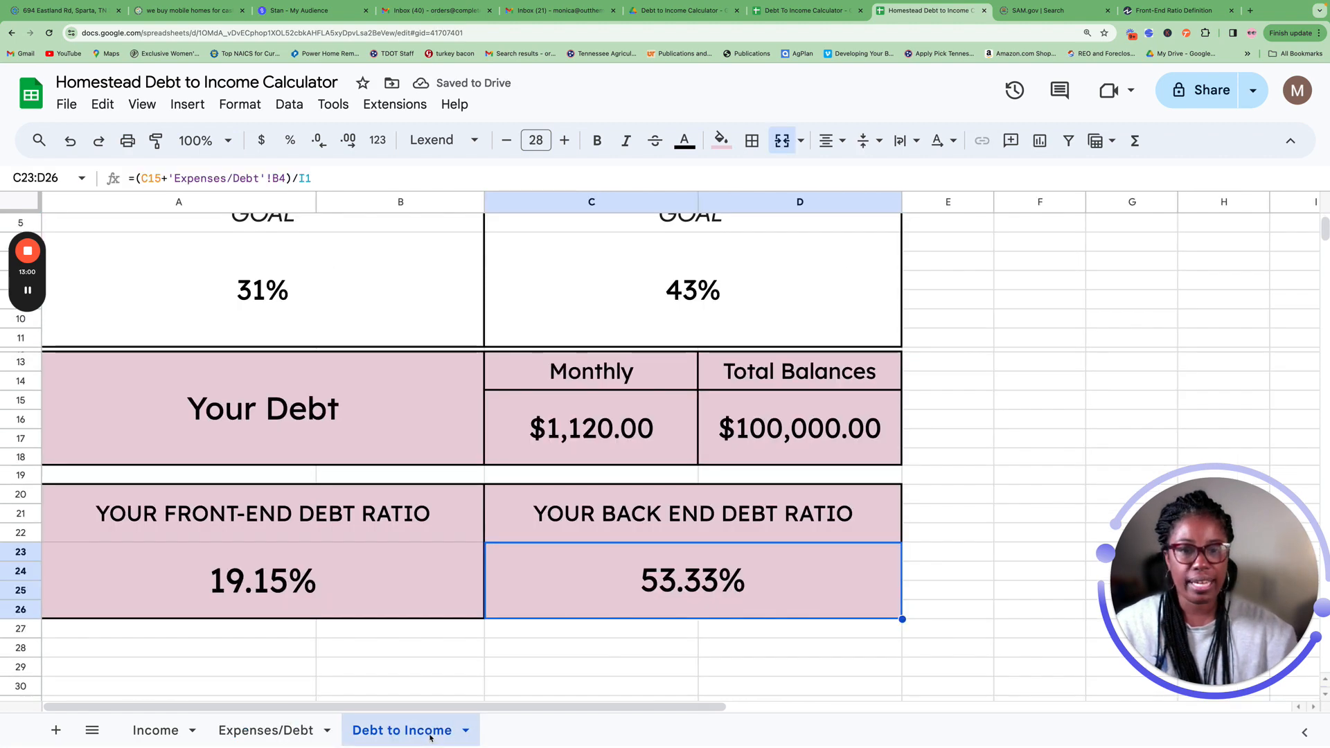
scroll(617, 648, up, 3)
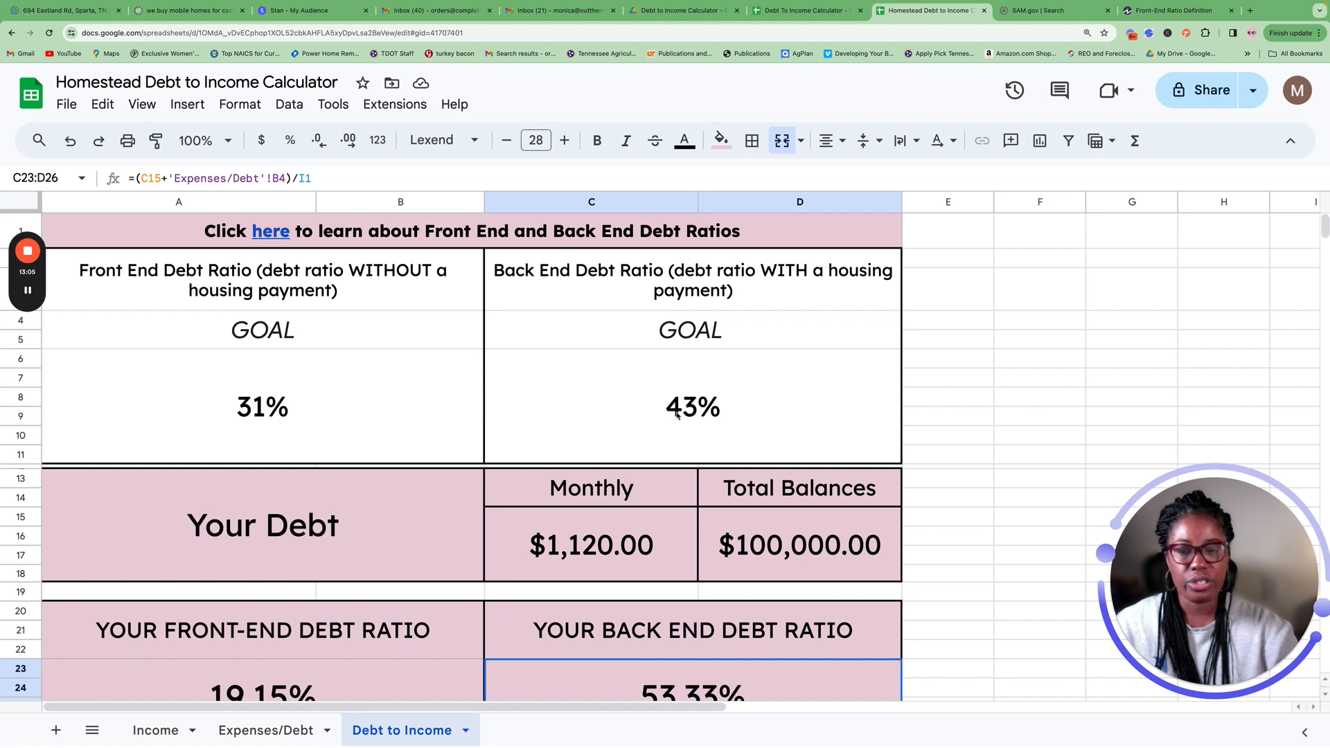
click(800, 554)
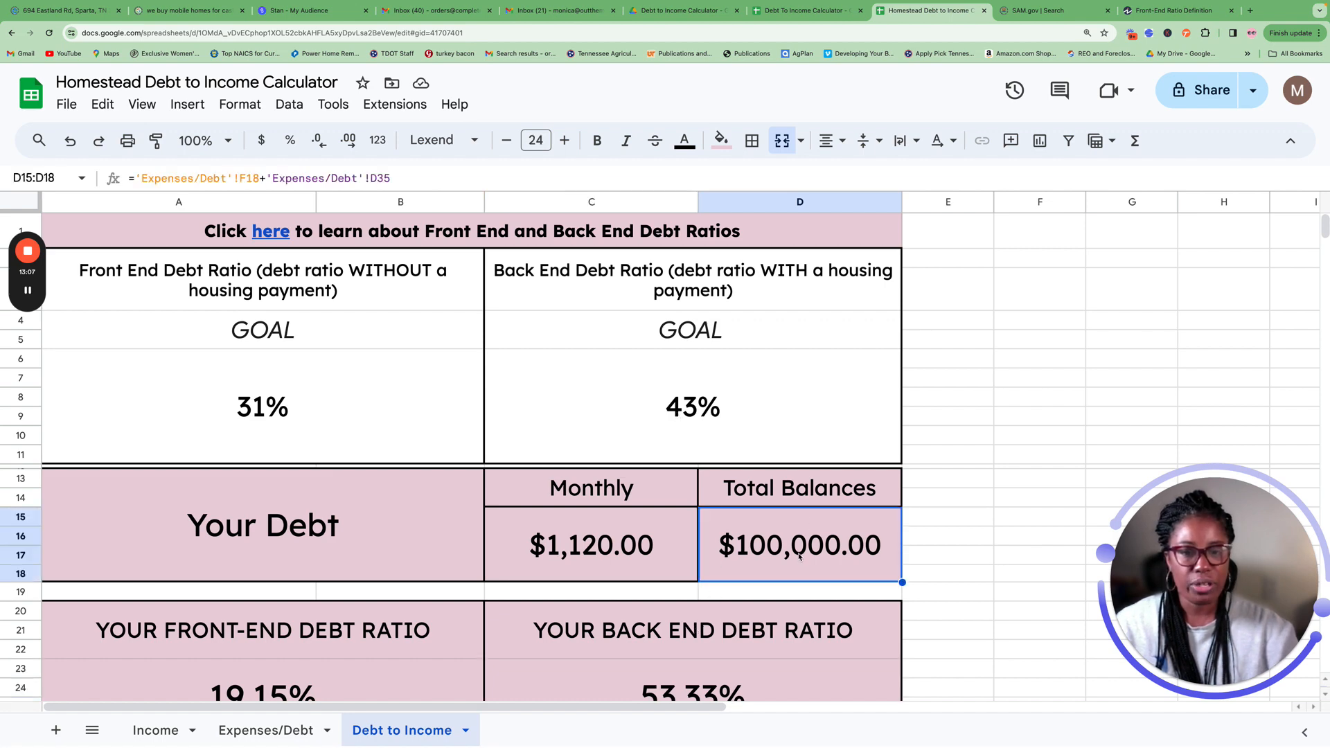
scroll(611, 563, down, 3)
click(612, 562)
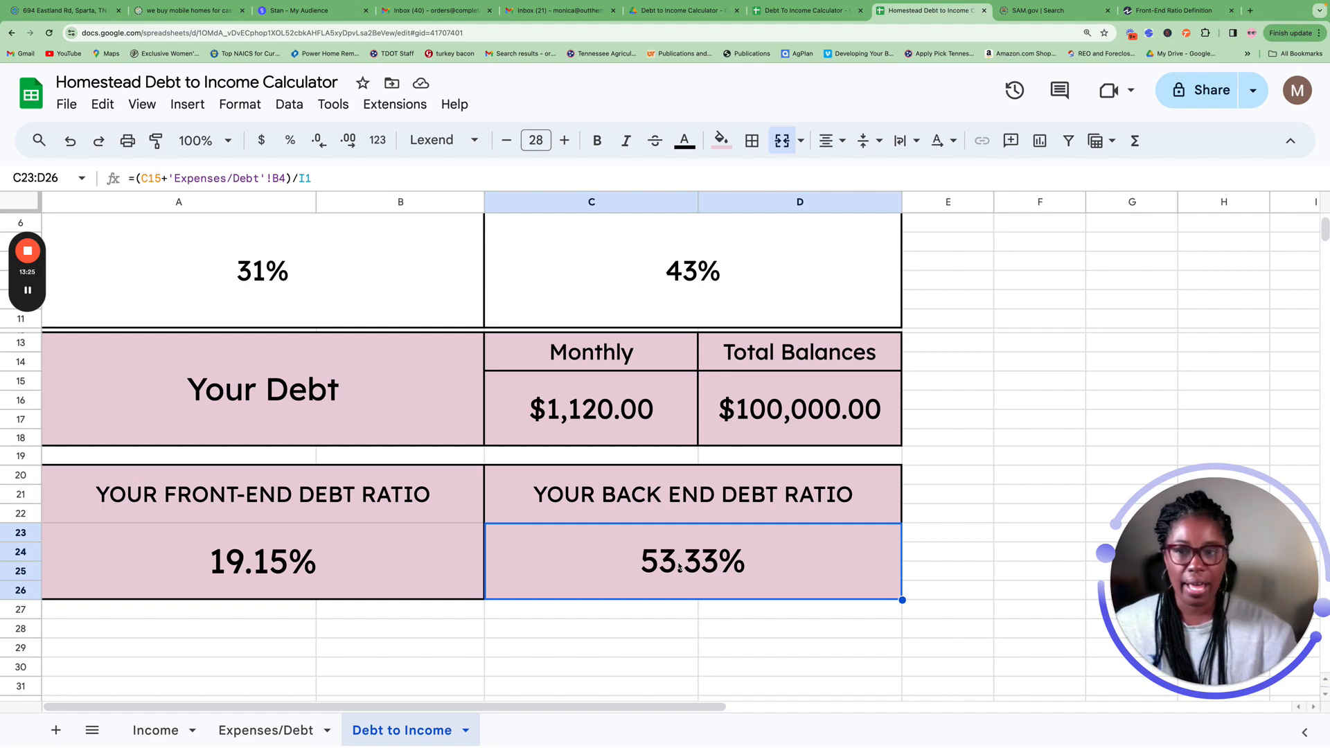
scroll(679, 566, up, 3)
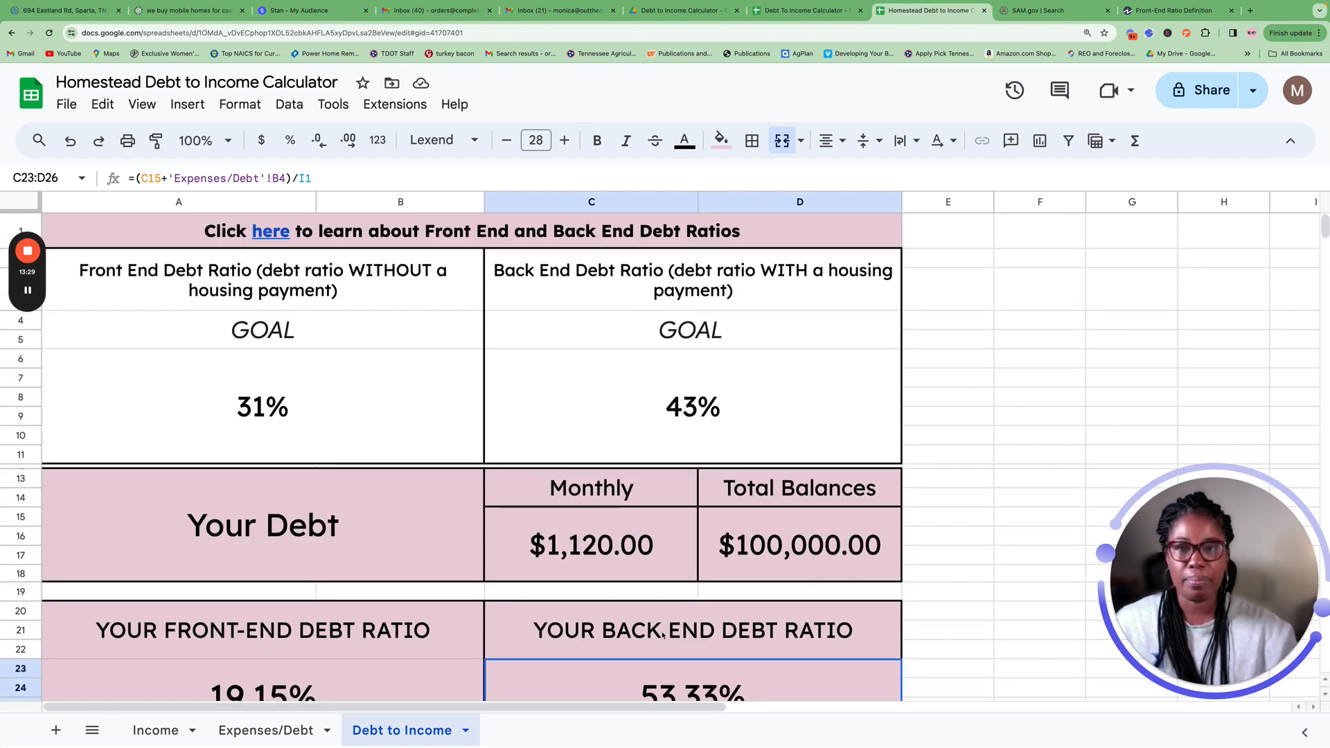
scroll(675, 541, down, 4)
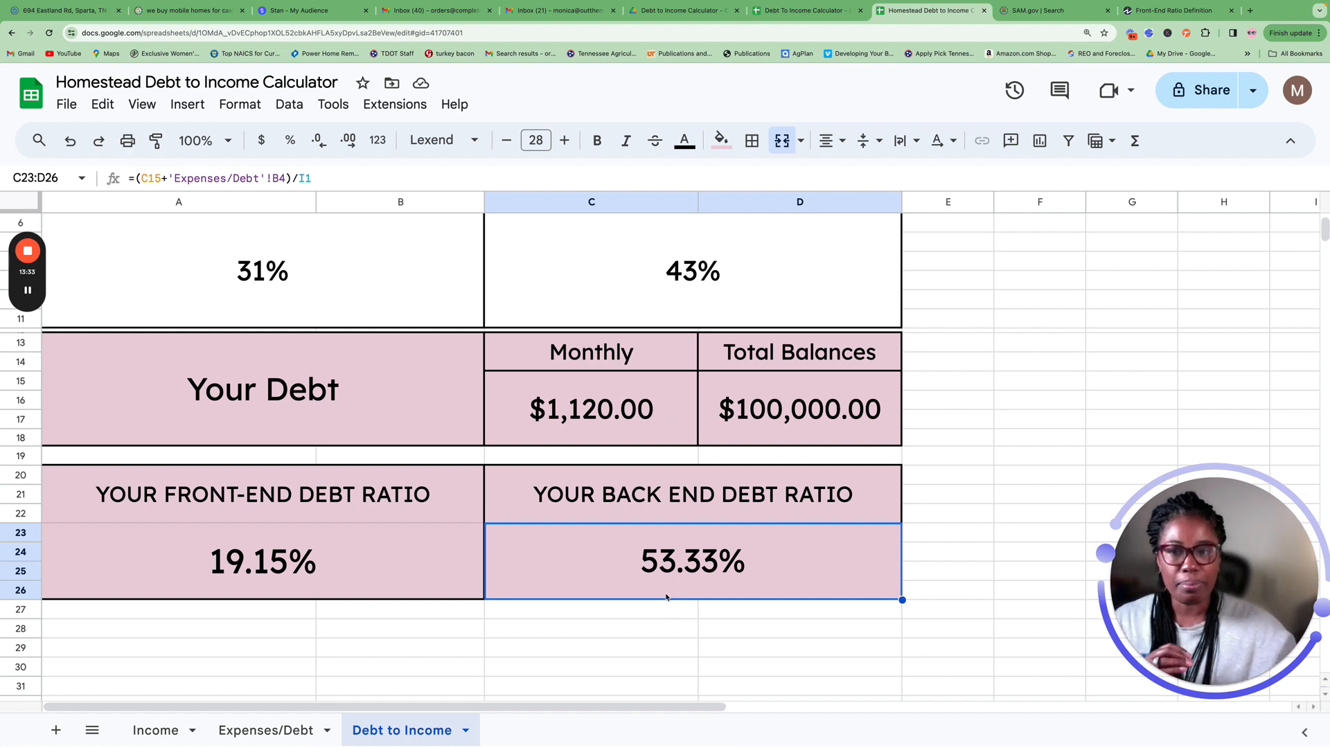
Step: Set the monthly Rent to 1400 in Step #1 of the Expenses/Debt sheet
click(284, 728)
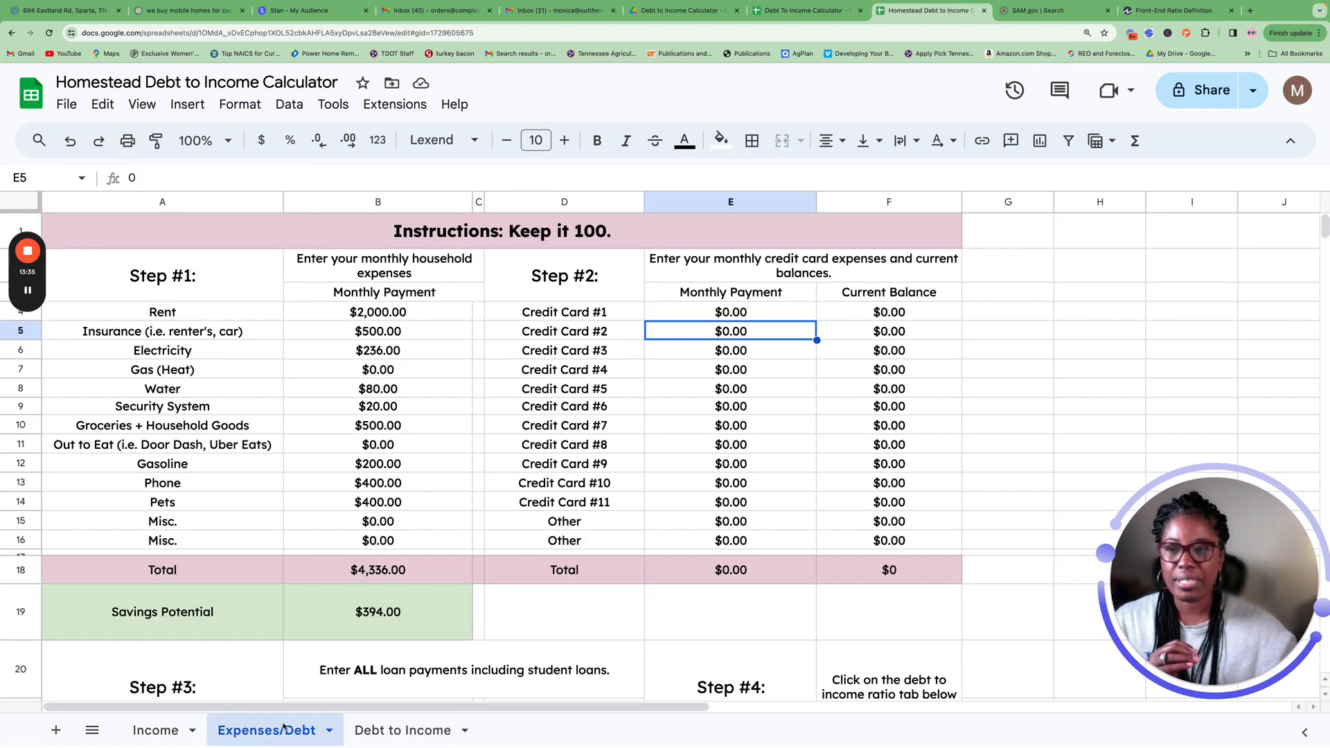
click(340, 319)
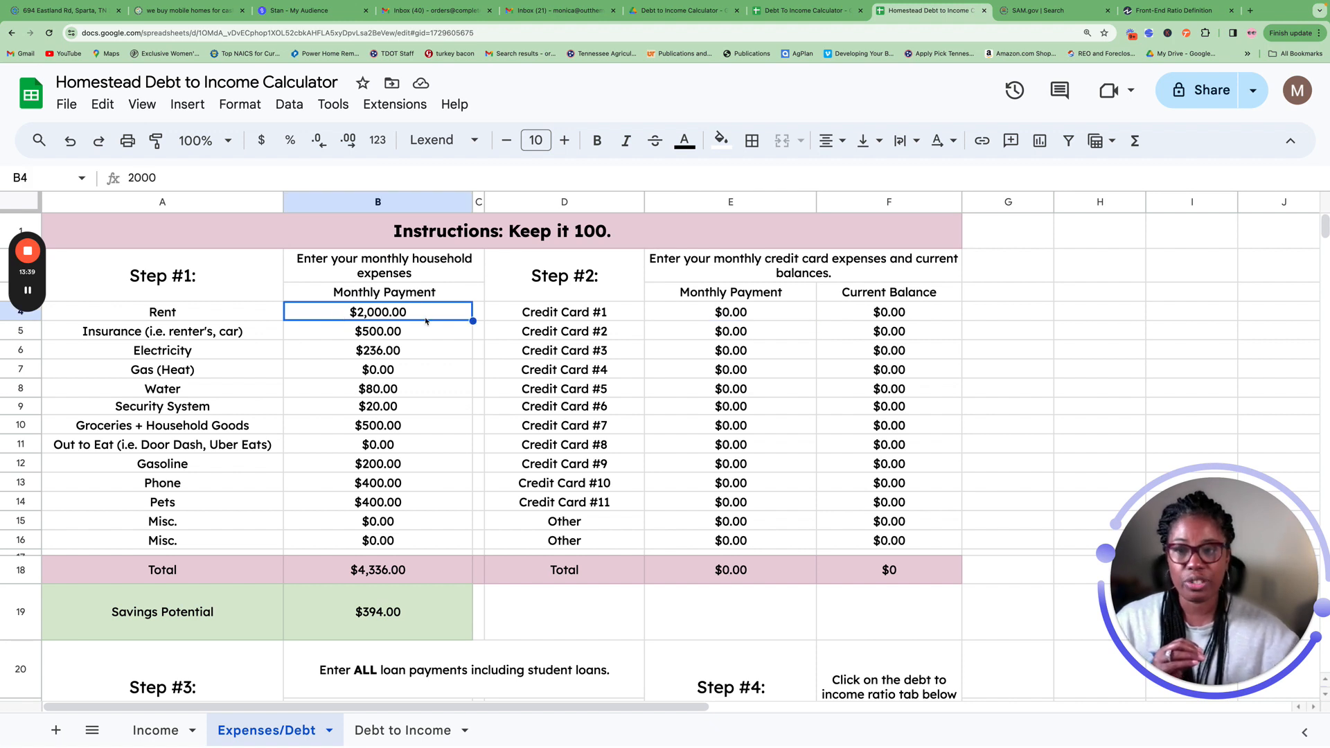
text(1400)
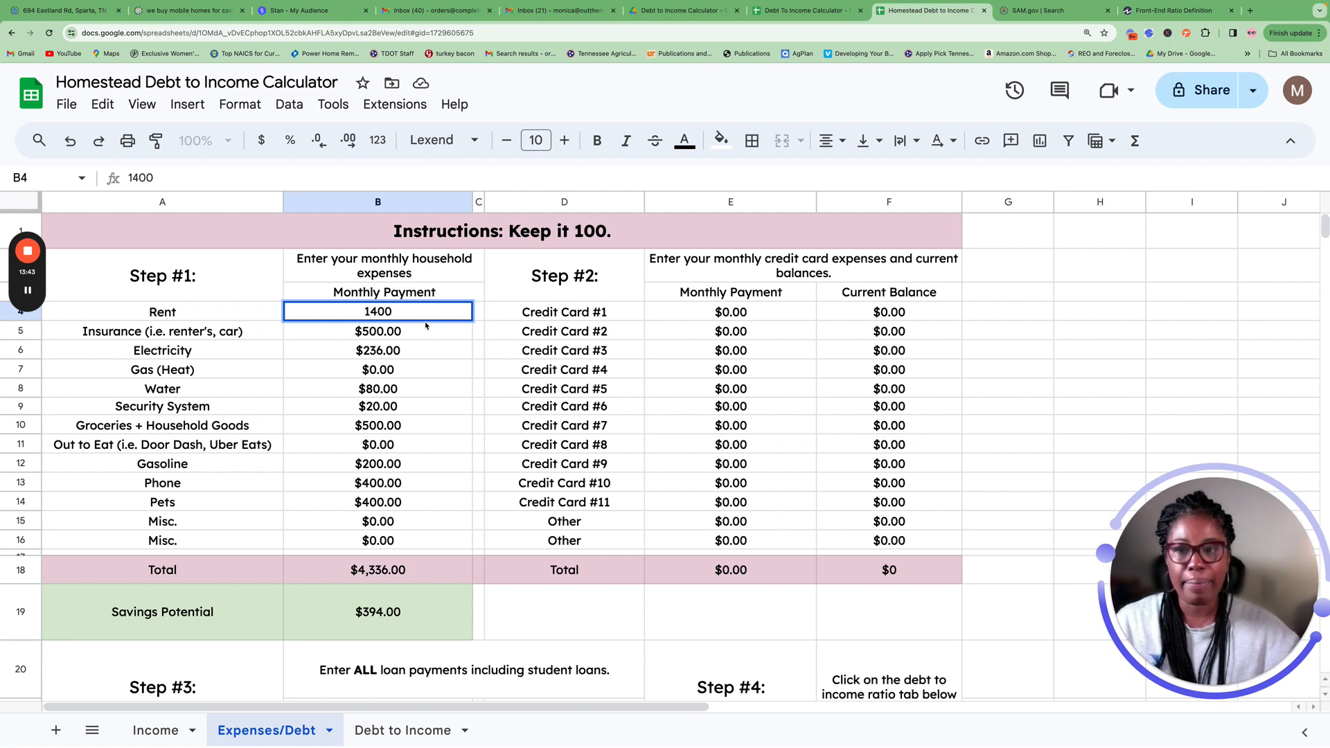
click(424, 332)
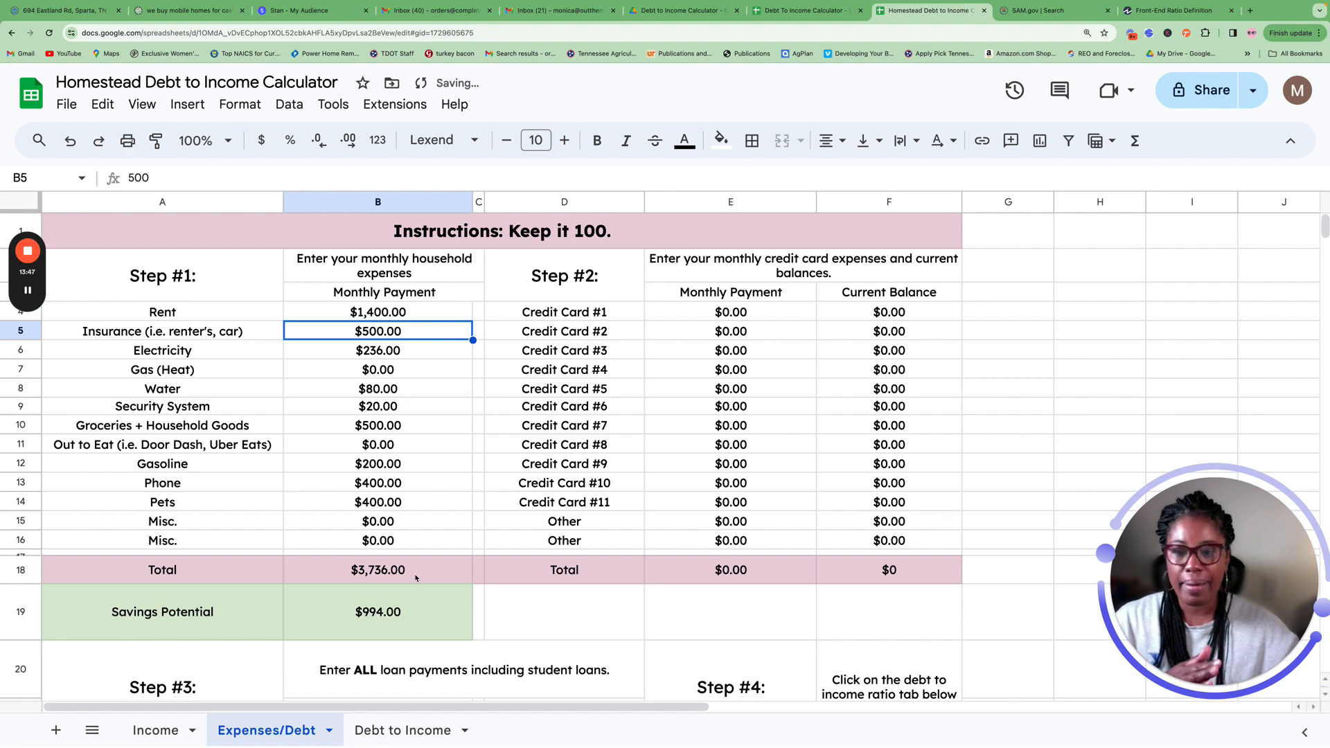
Step: Compare the back-end debt ratio with its goal on the Debt to Income sheet, and return to the Expenses/Debt sheet
click(414, 731)
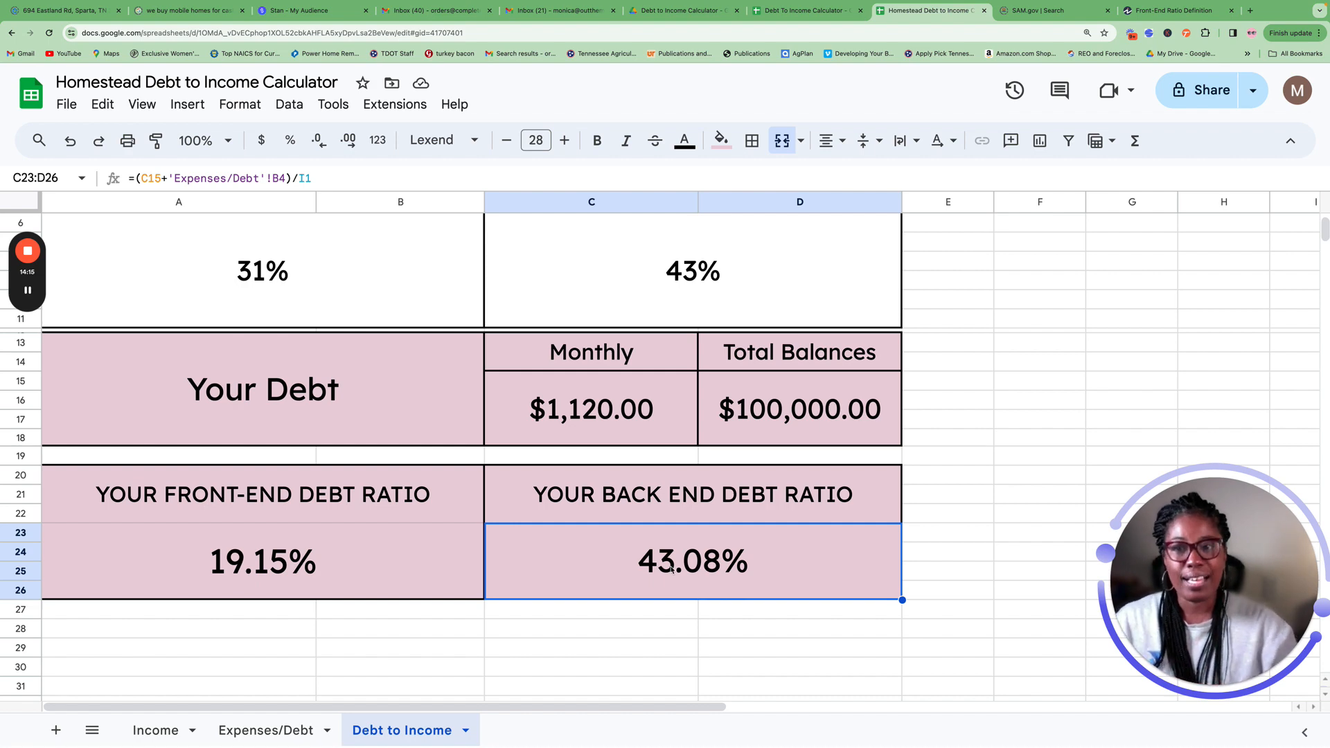
scroll(671, 568, up, 2)
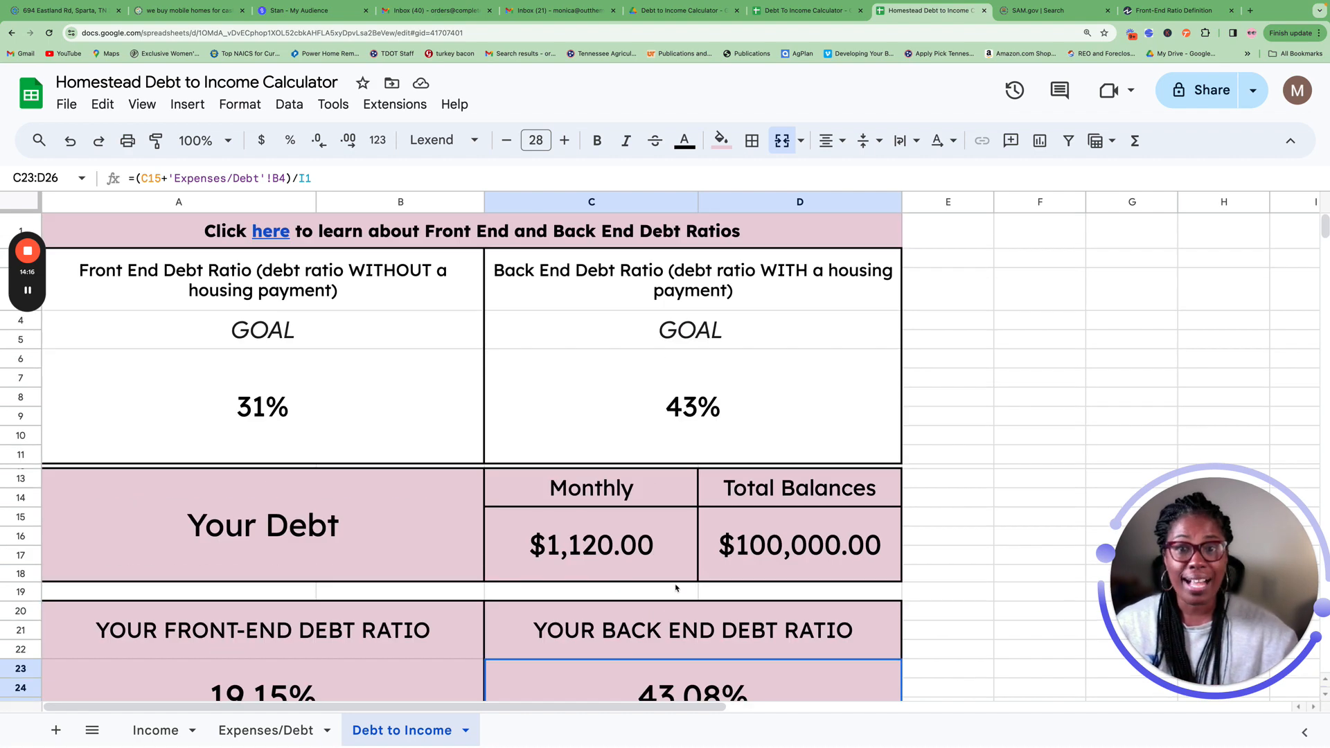
click(297, 734)
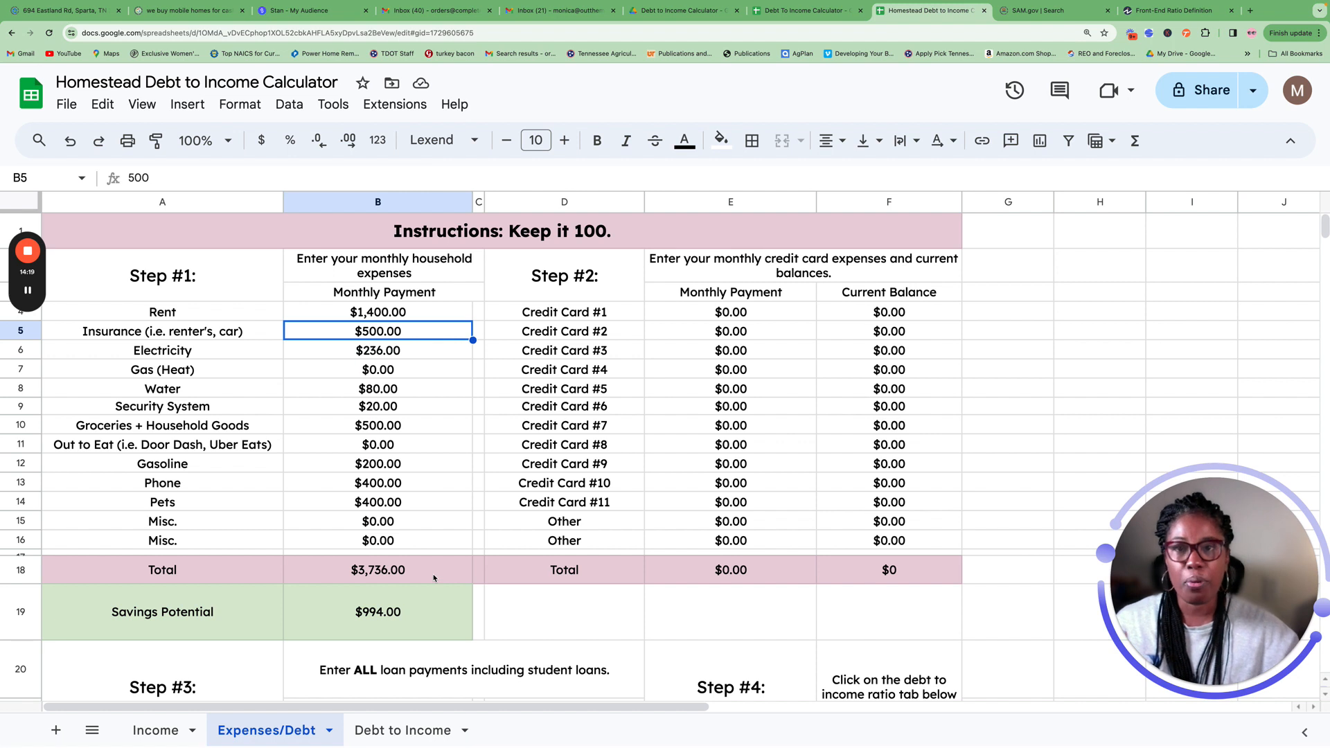